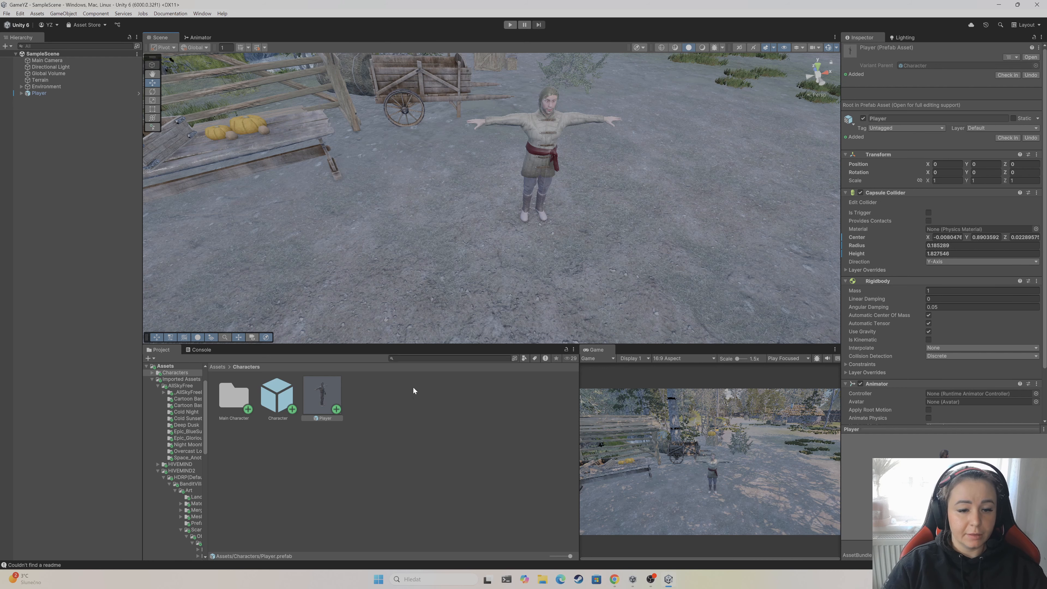
Reset the Main Camera's transform to its default position and rotation
drag(415, 346, 416, 352)
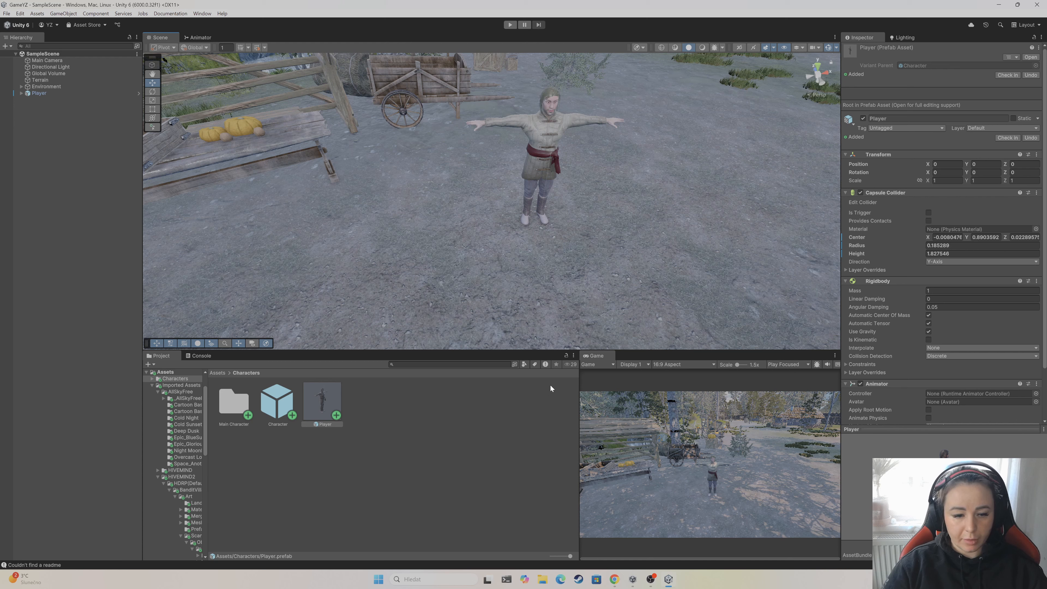
click(49, 61)
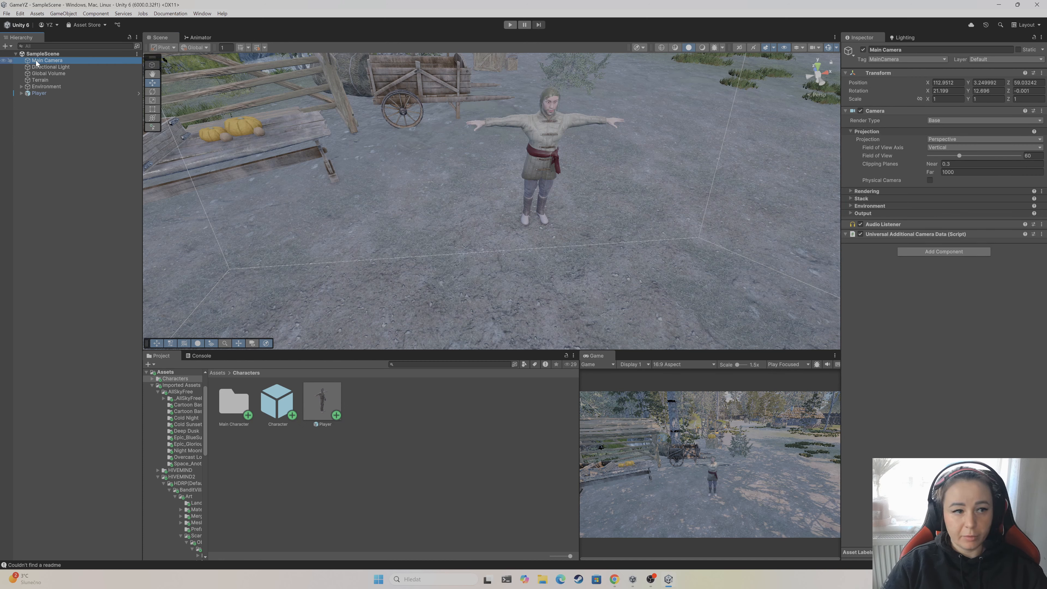
click(1042, 74)
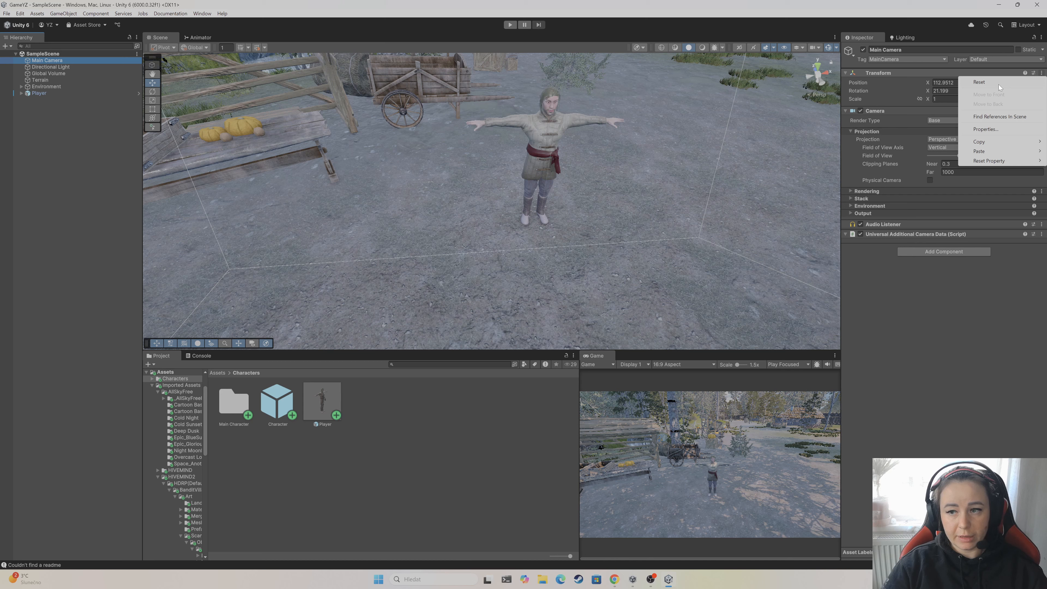
click(999, 84)
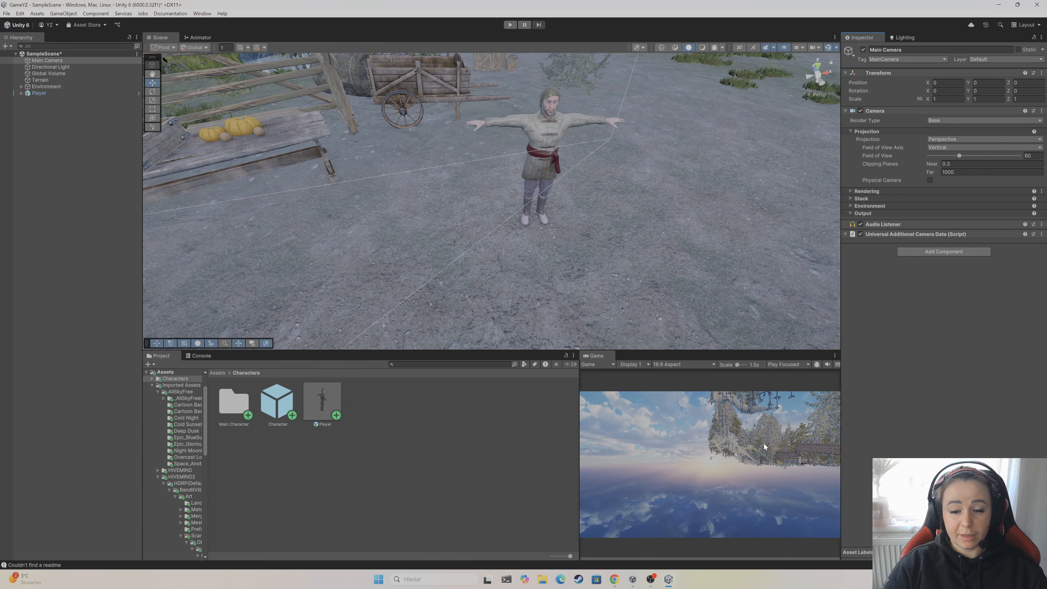
Frame the Player and the nearby market stall in the scene view, and align the Main Camera with that view
scroll(530, 183, down, 5)
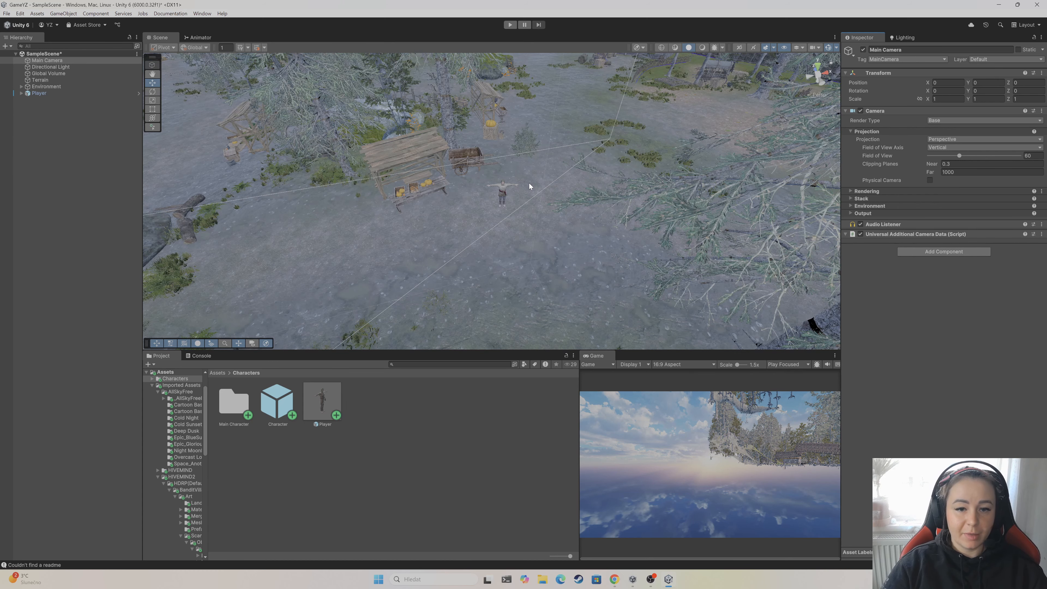
scroll(512, 193, up, 5)
alt+drag(512, 194, 562, 206)
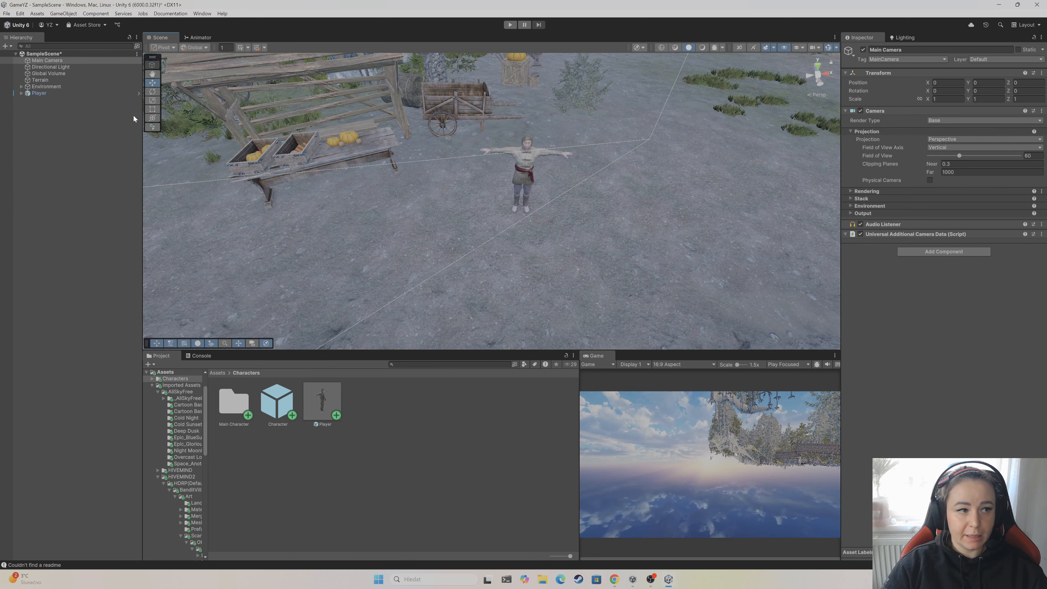
click(43, 61)
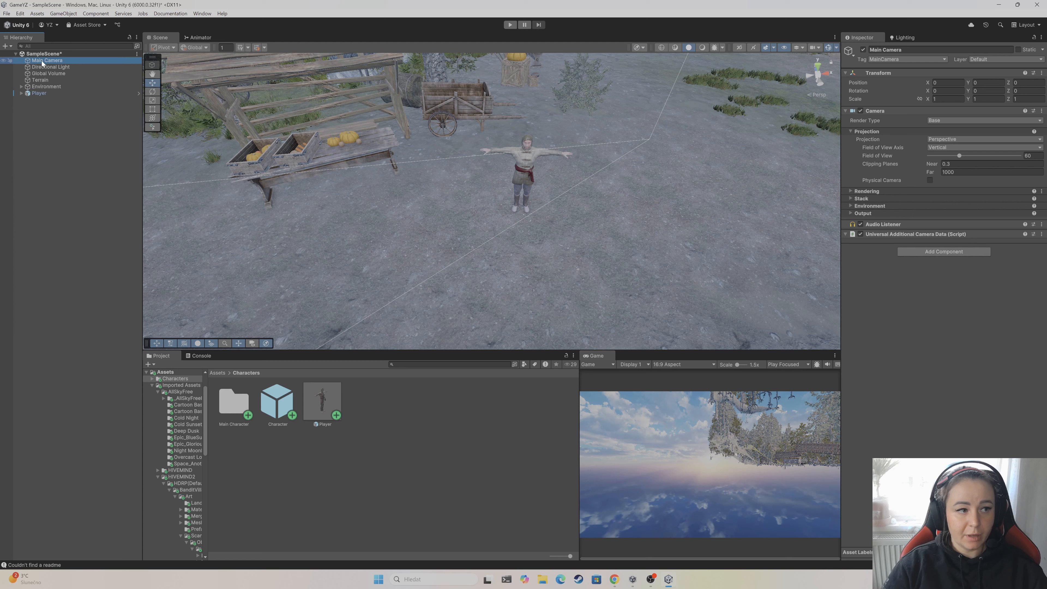
click(63, 13)
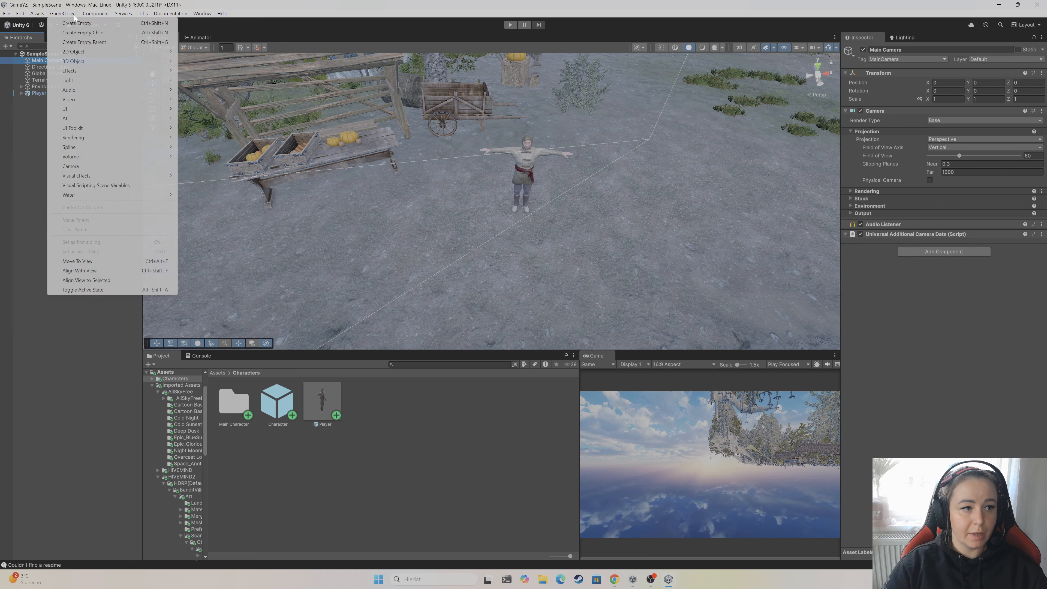
click(95, 273)
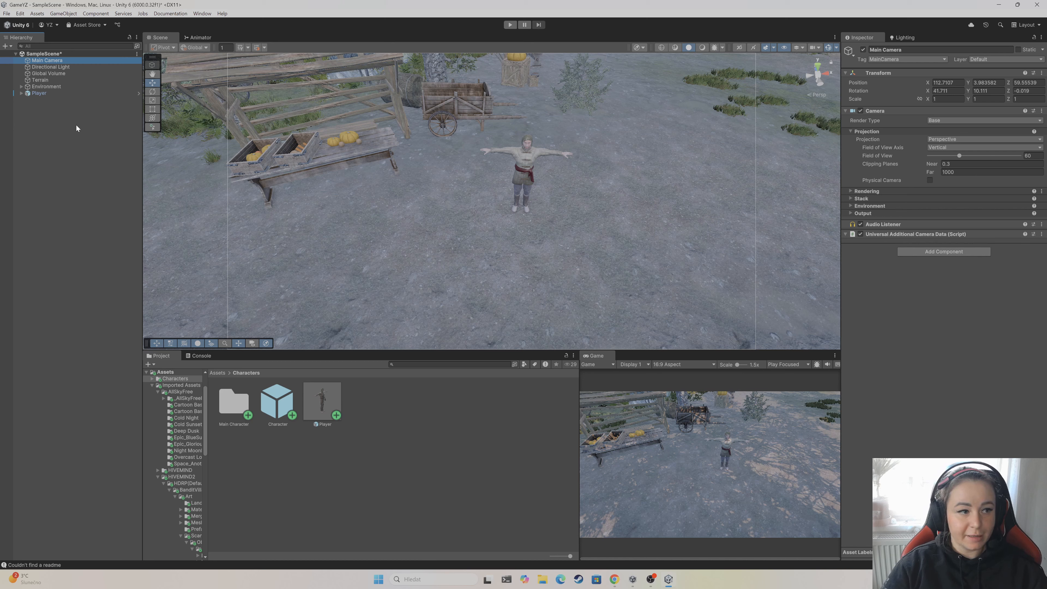
Inspect the scene's Player and its Pirate child, then open the Player prefab to examine the same hierarchy and components
click(40, 95)
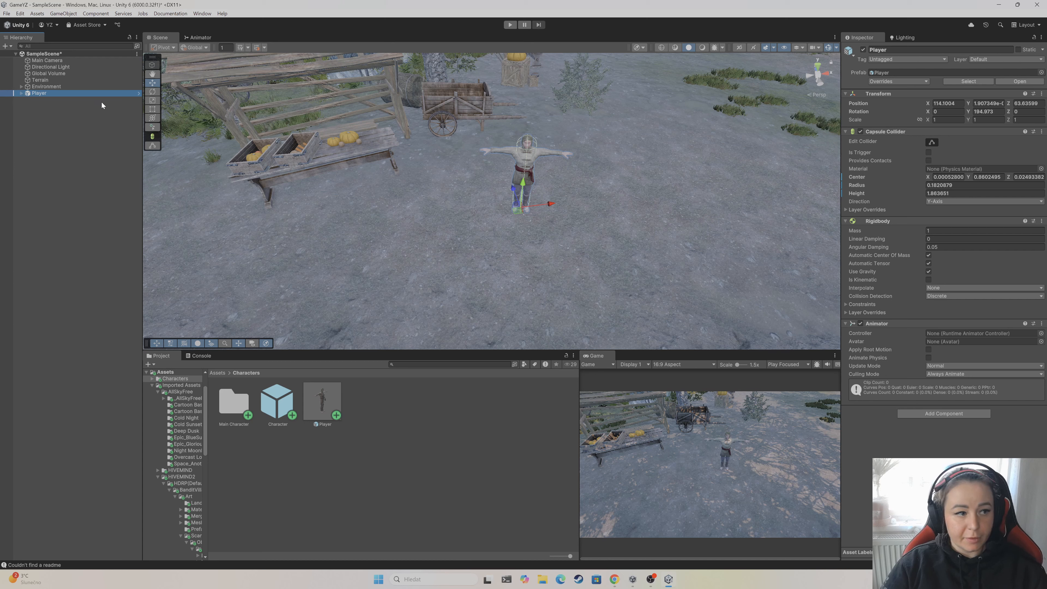
click(22, 93)
click(62, 100)
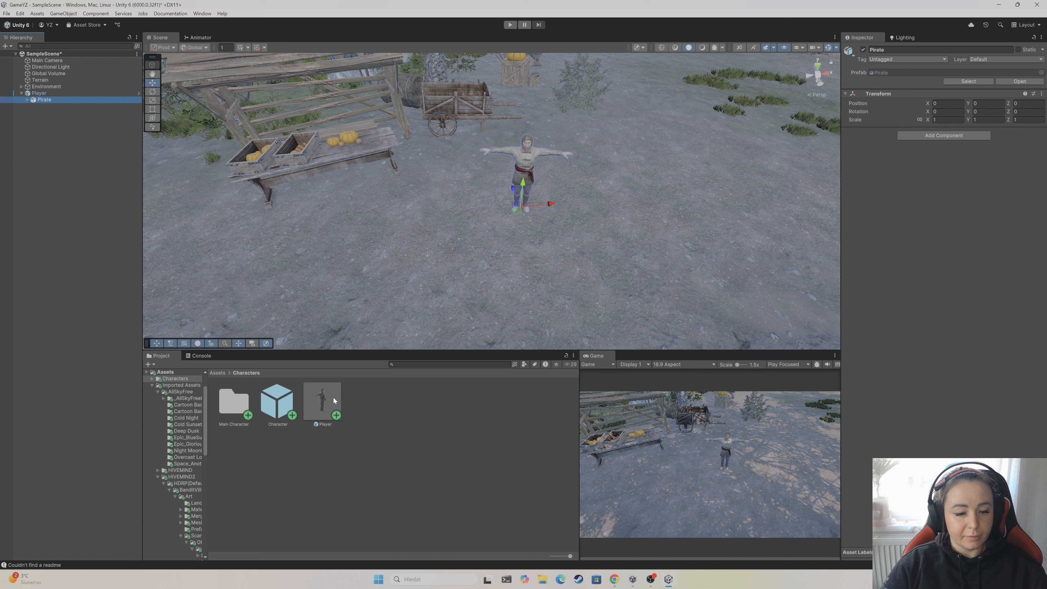
click(324, 398)
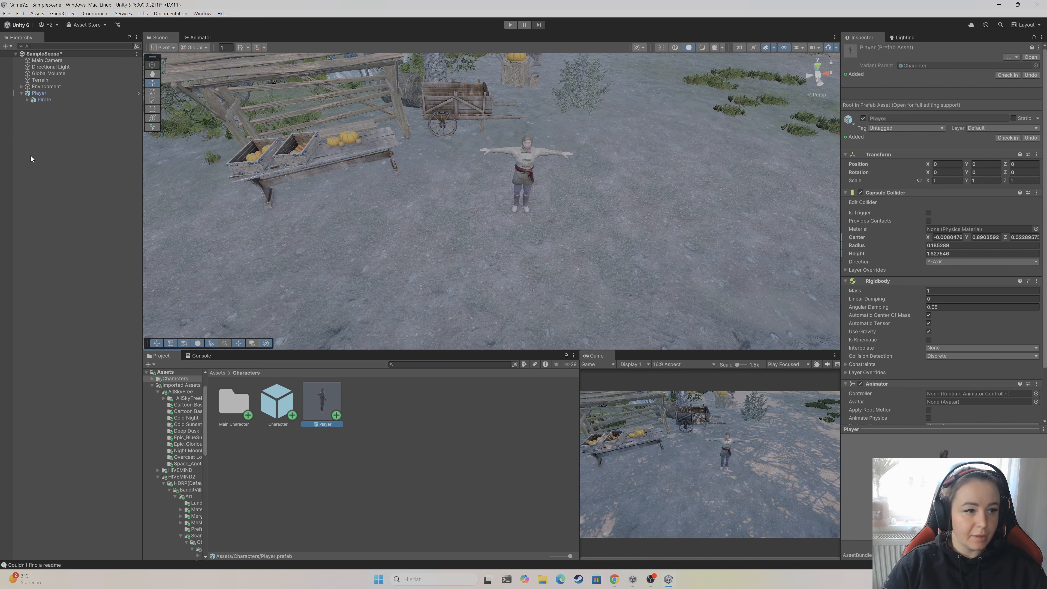
double_click(328, 395)
scroll(484, 215, down, 5)
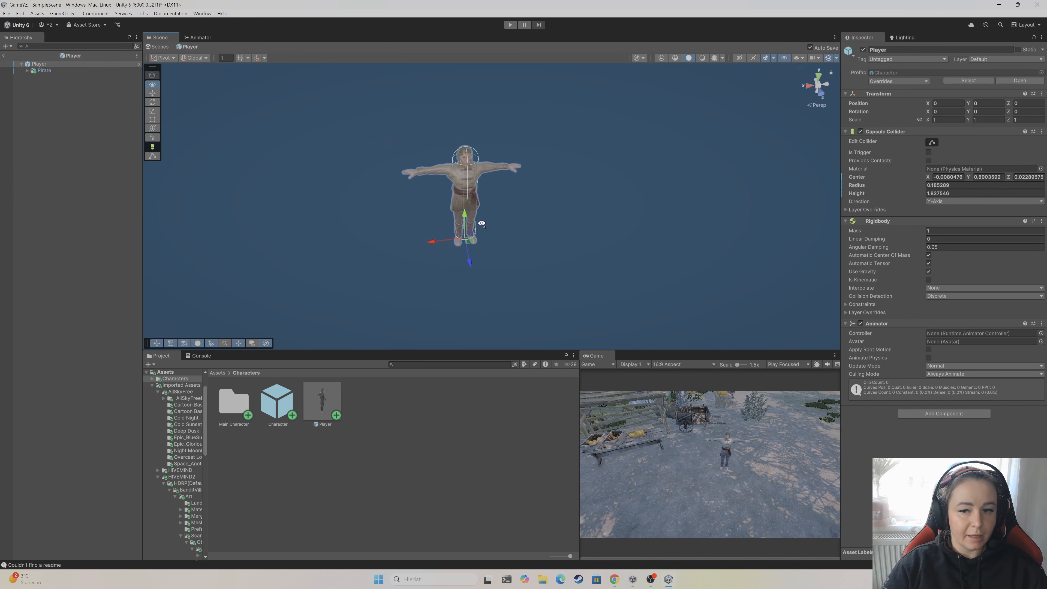
alt+drag(482, 225, 497, 244)
key(w)
right_drag(496, 244, 499, 237)
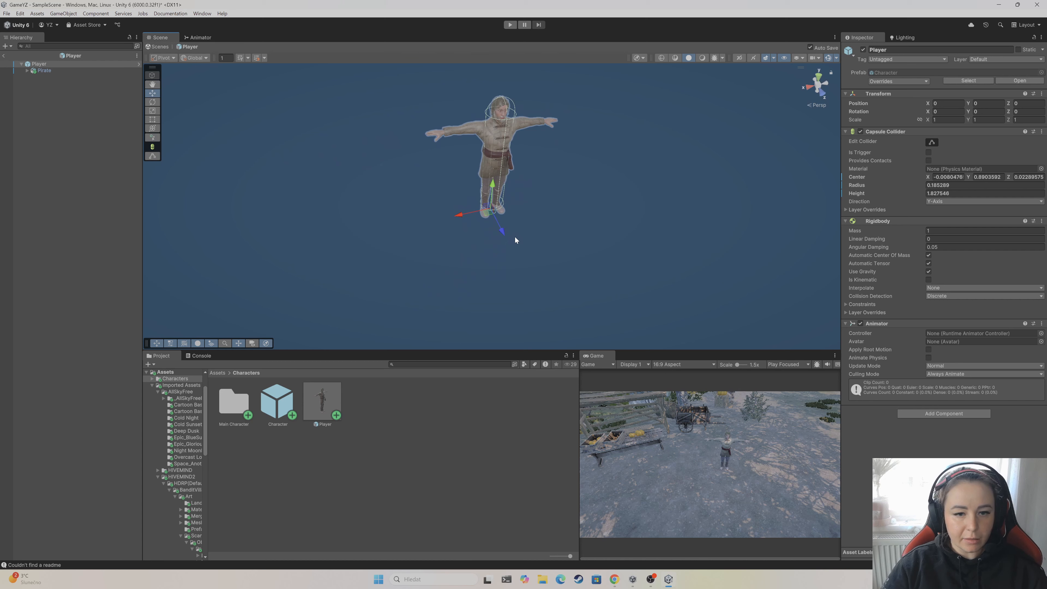
click(57, 70)
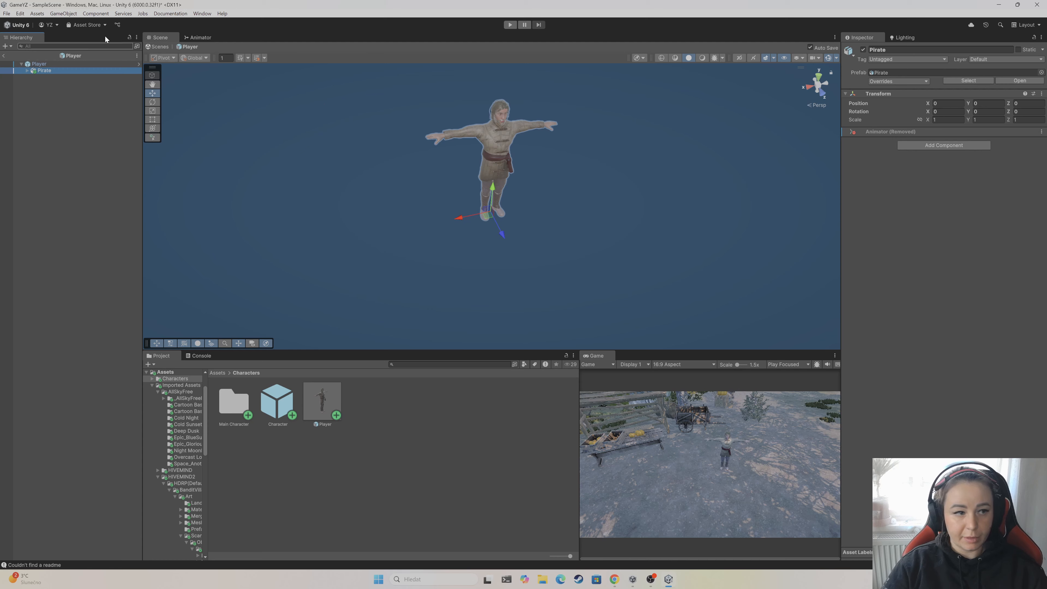
click(50, 64)
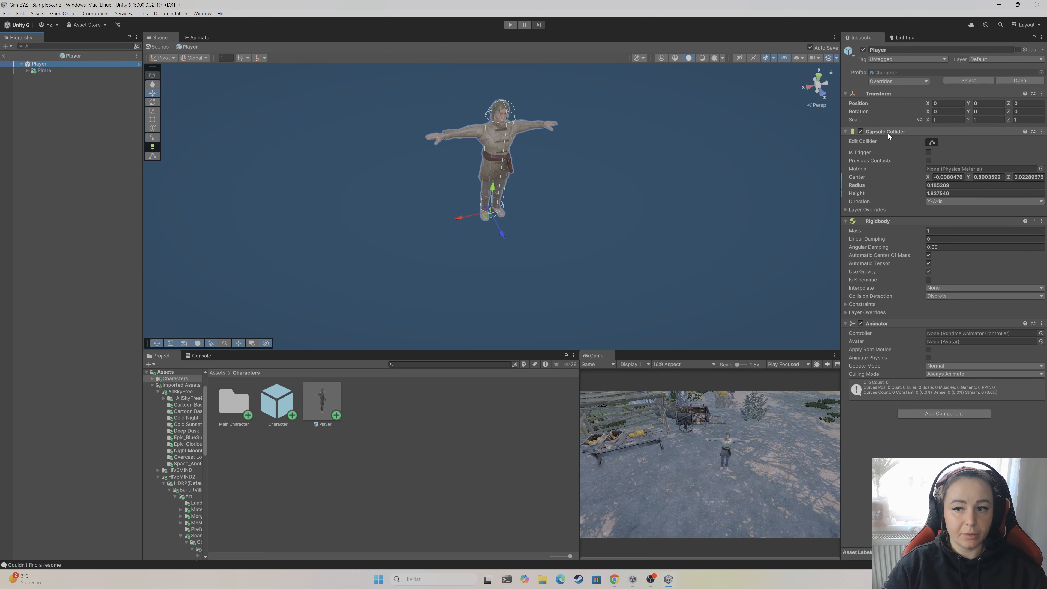
Compare the Capsule Collider of the Player in the scene with the one in the Player prefab, then return to the scene
click(4, 56)
click(47, 94)
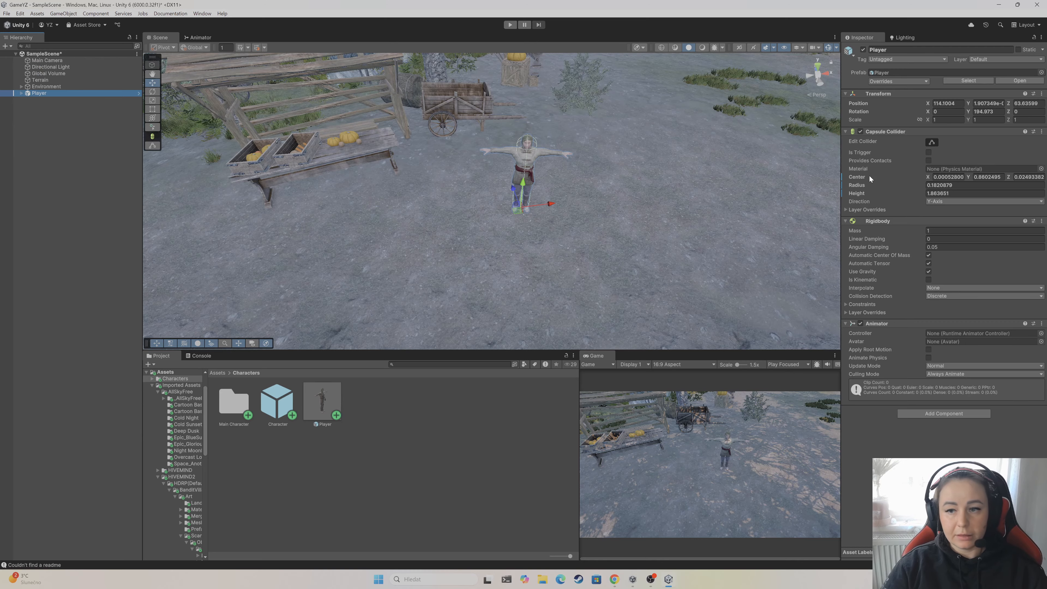
key(w)
right_drag(600, 178, 525, 127)
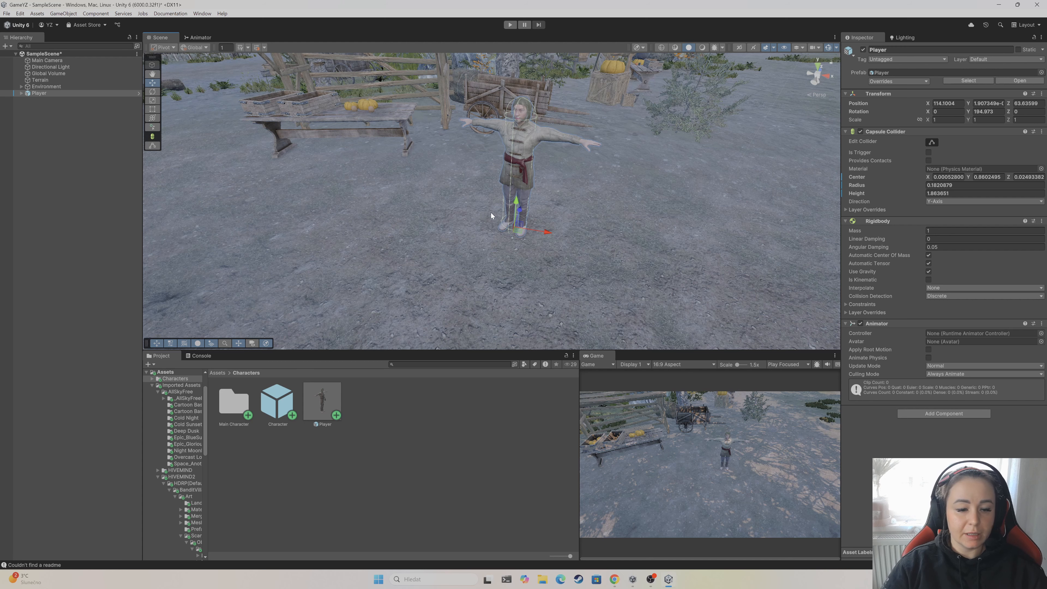
double_click(322, 394)
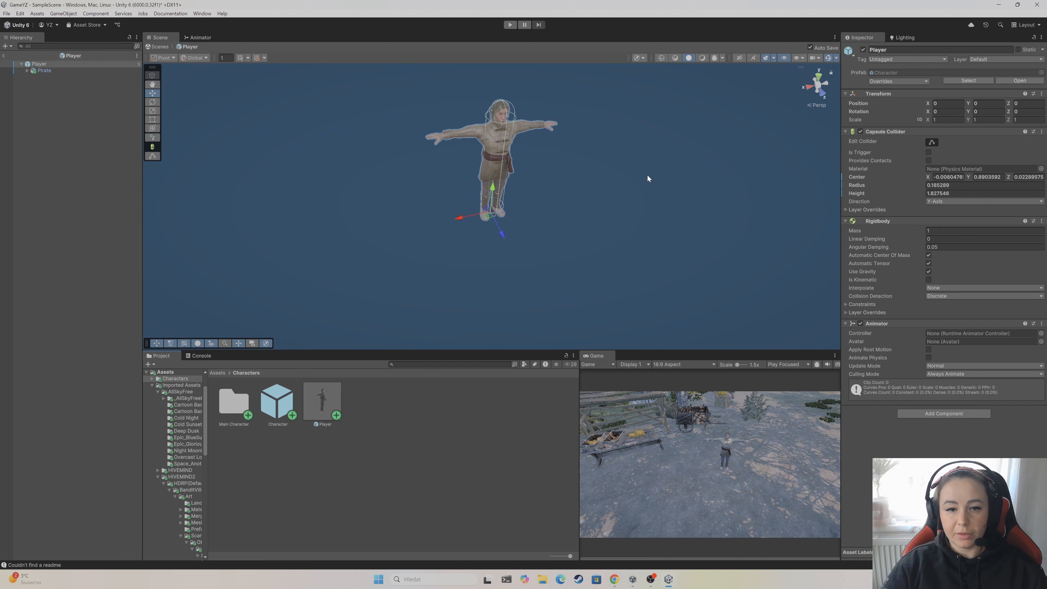
right_drag(581, 177, 487, 140)
key(w)
key(d)
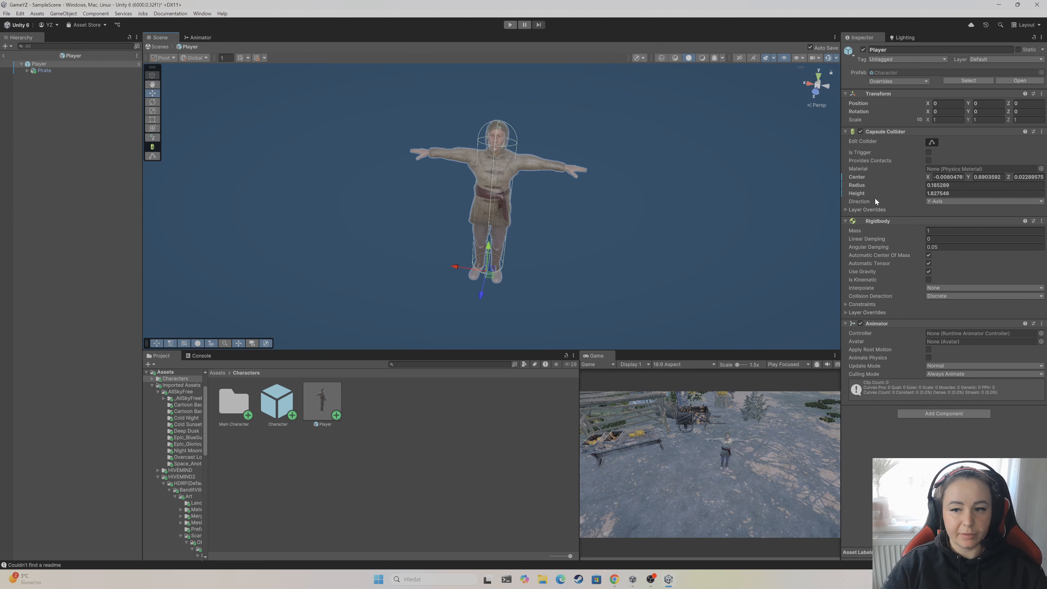
click(4, 55)
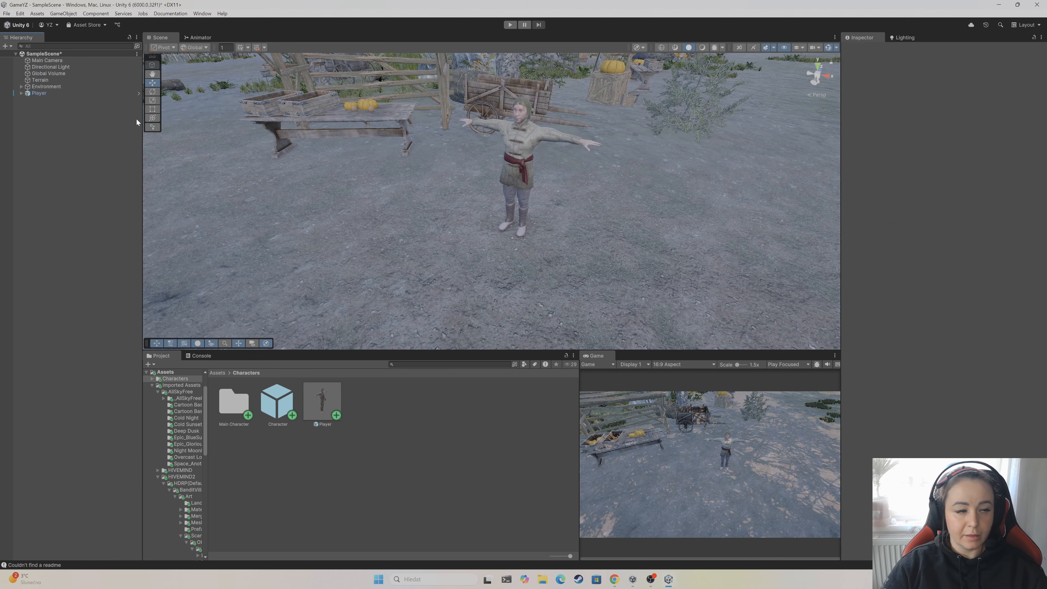
Open the AI Navigation window and dock it beside the Inspector and Lighting
right_drag(413, 282, 336, 227)
key(s)
key(d)
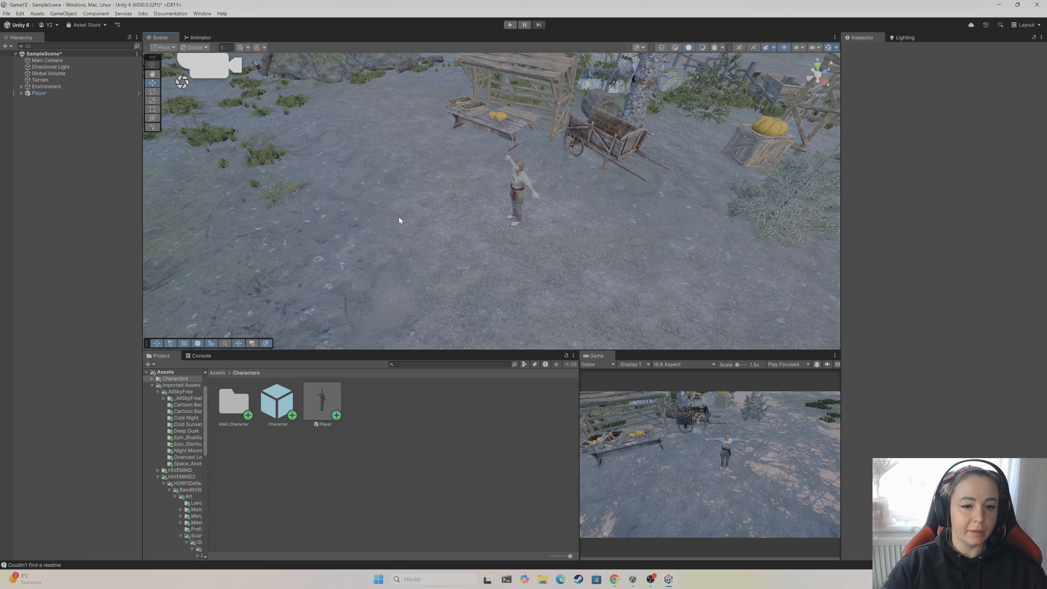
right_drag(399, 221, 409, 199)
key(a)
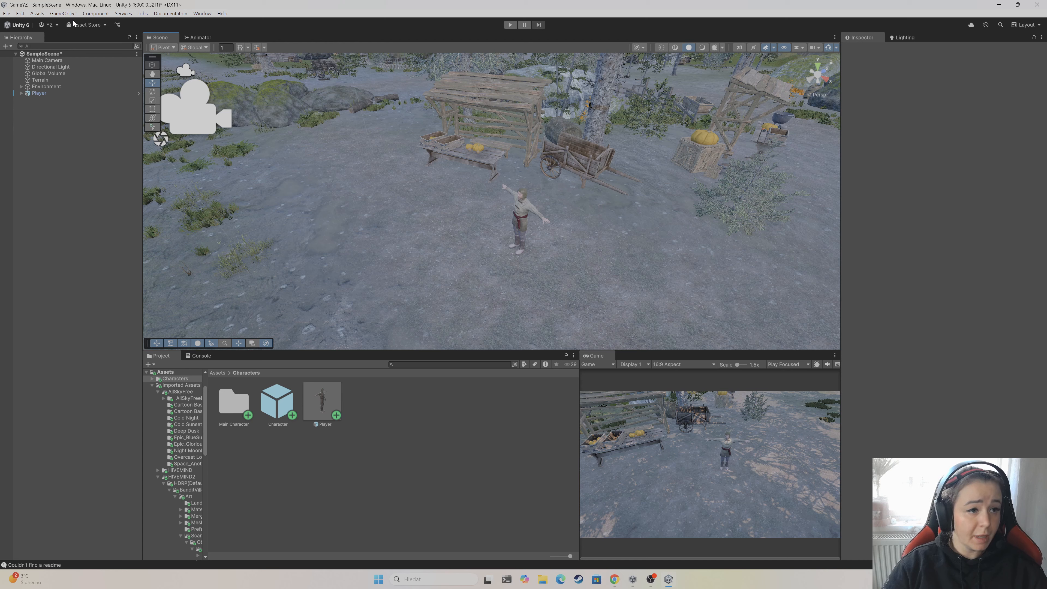
click(202, 13)
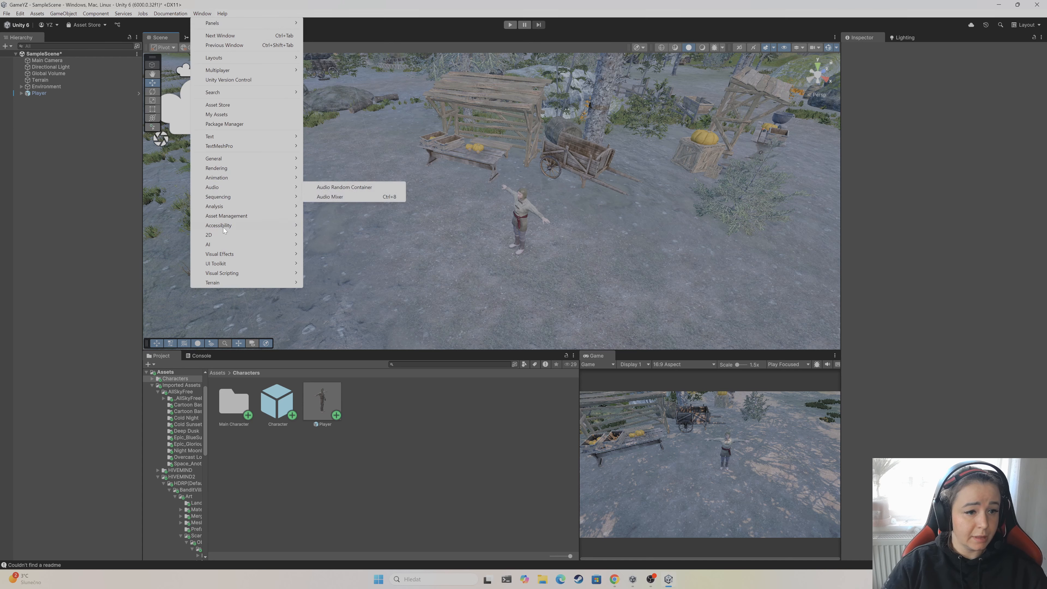
mouse_move(215, 247)
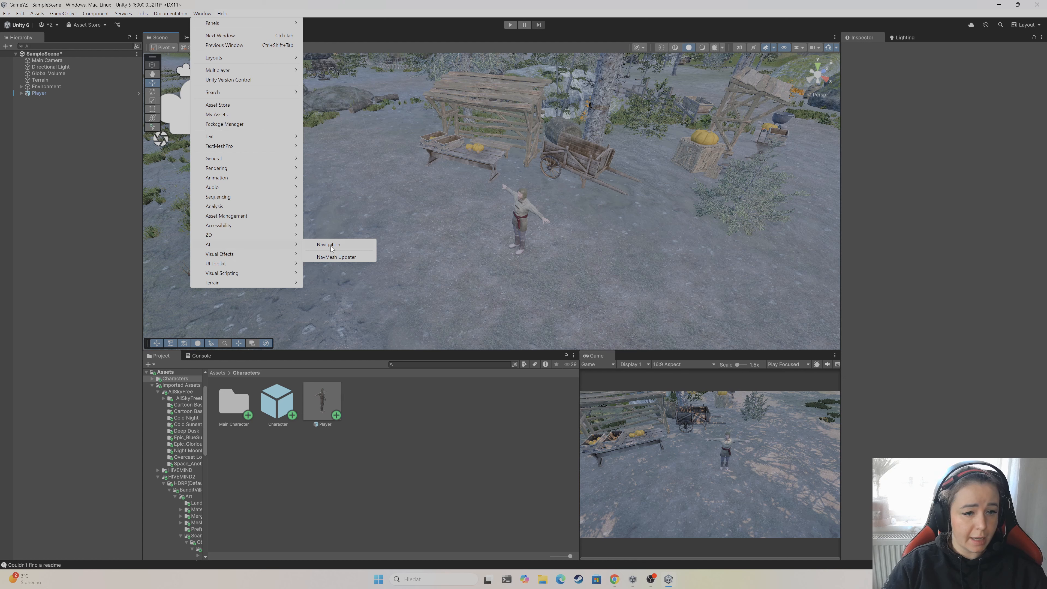
click(329, 245)
drag(719, 125, 931, 37)
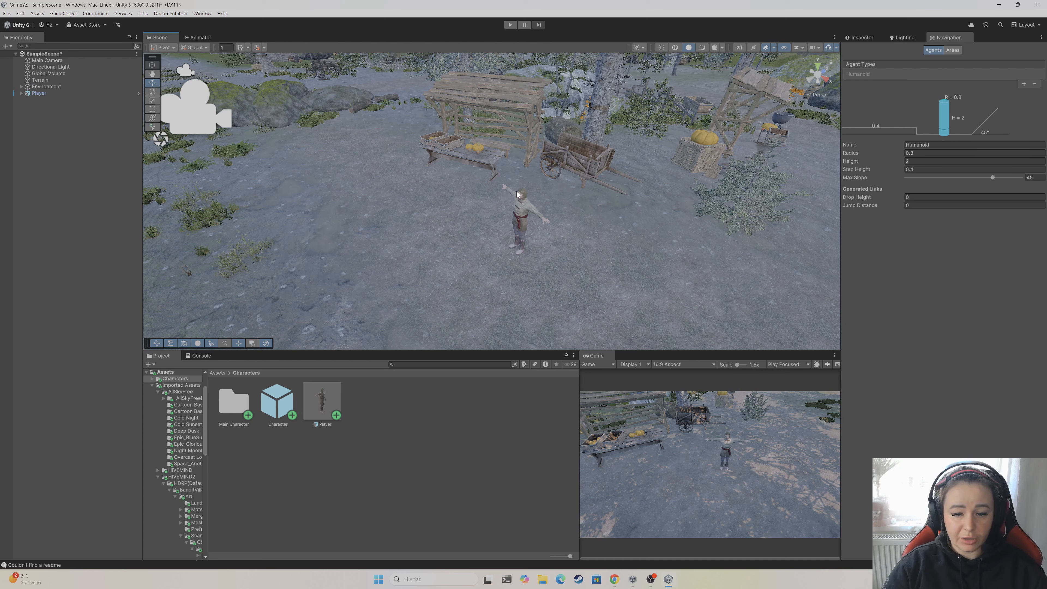
Add a Nav Mesh Agent component to the Character prefab and check it on the scene's Player
click(273, 403)
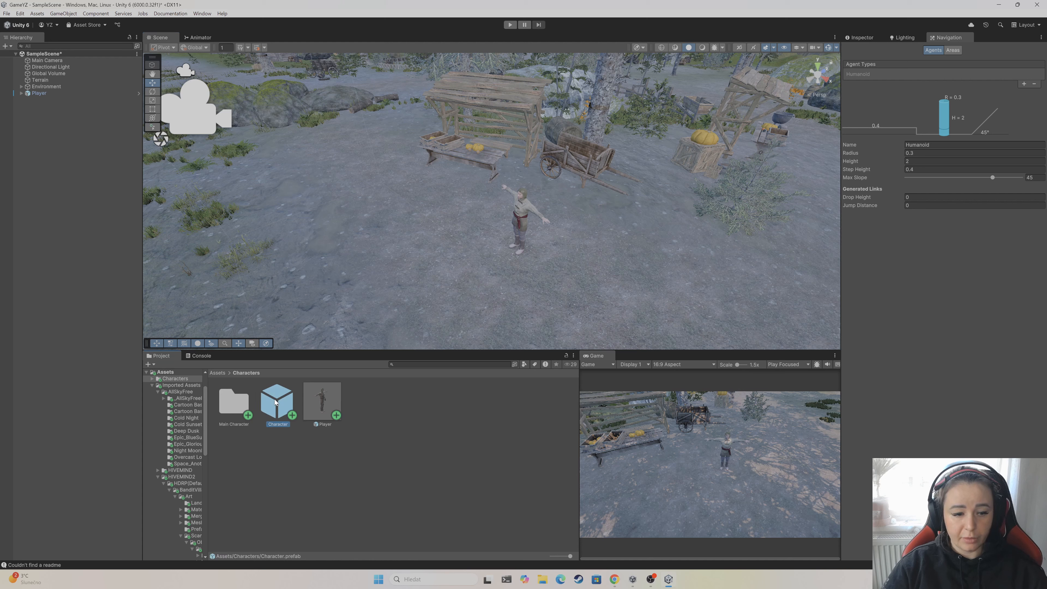
click(867, 38)
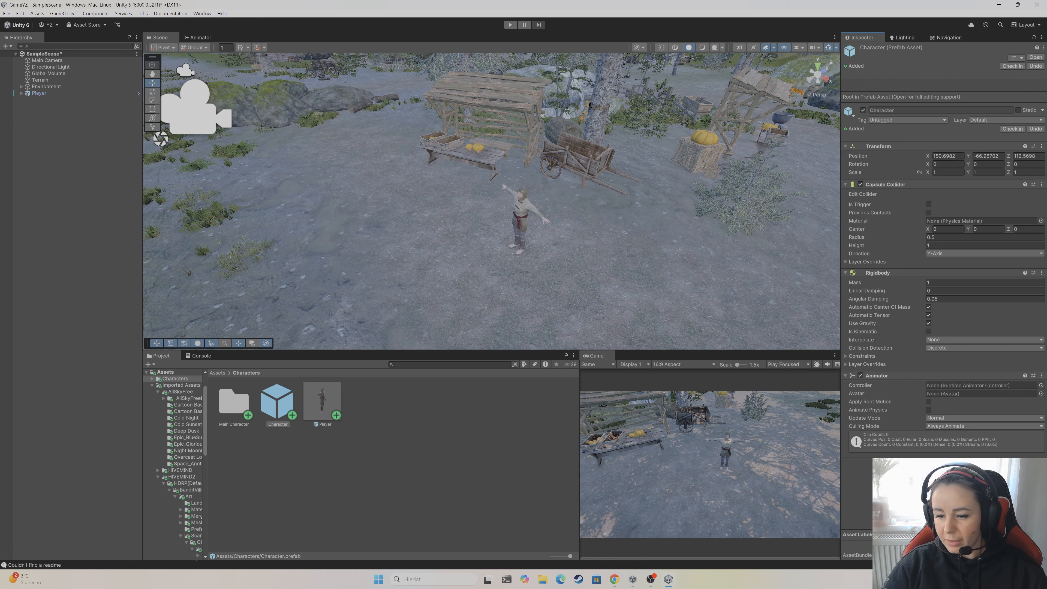
click(944, 464)
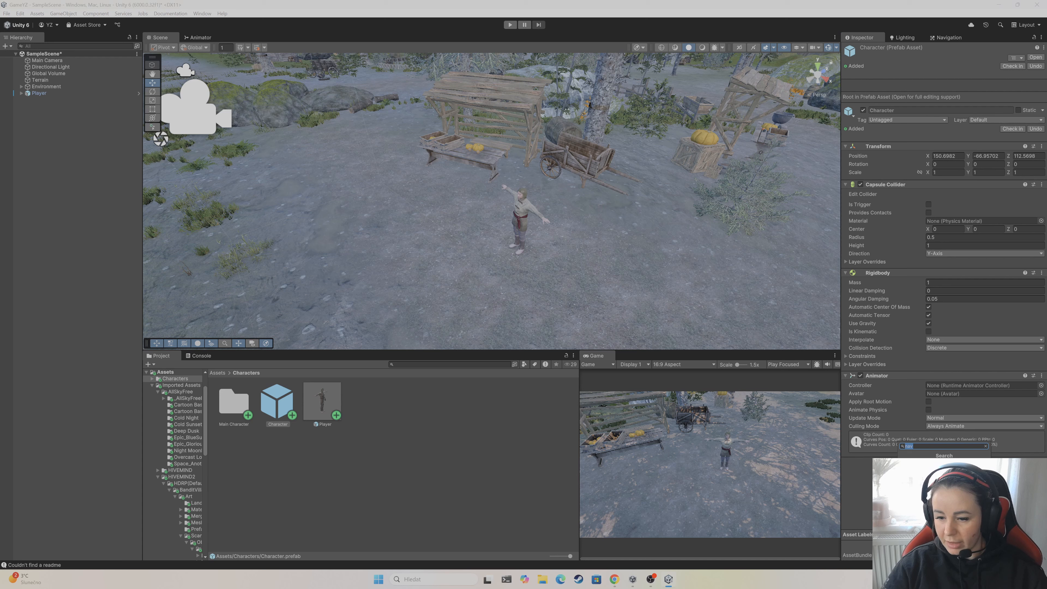
click(943, 464)
scroll(951, 394, down, 5)
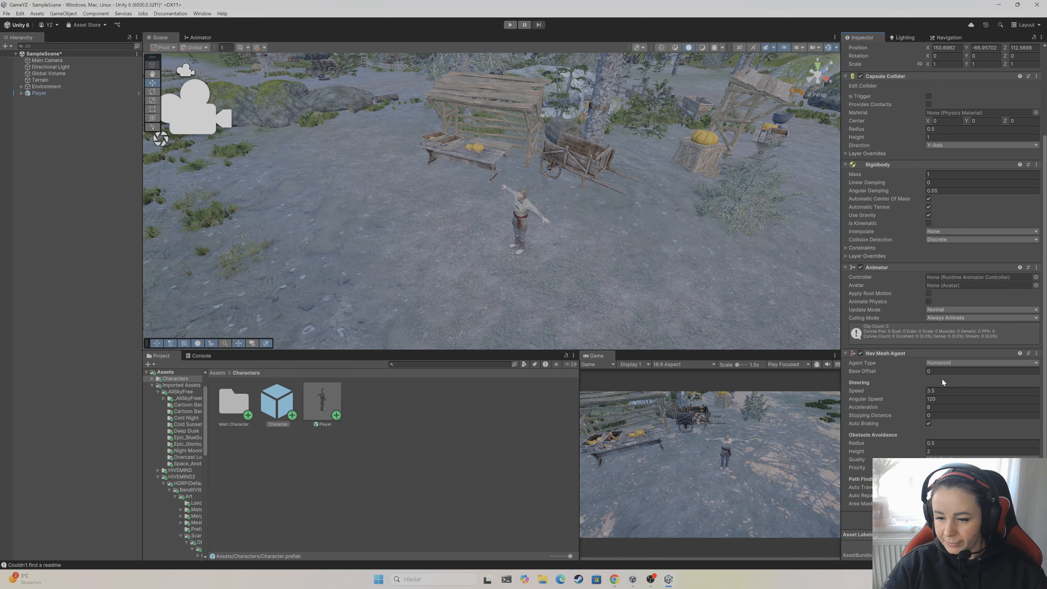
click(37, 93)
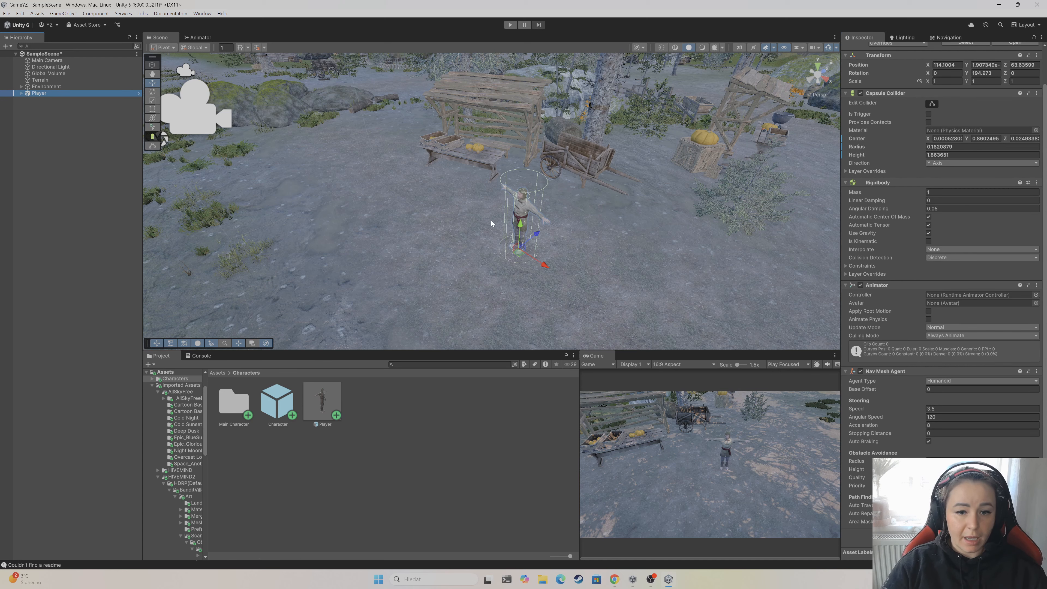
Examine the Terrain's NavMesh Surface settings and look over the walkable ground around the Player
click(41, 80)
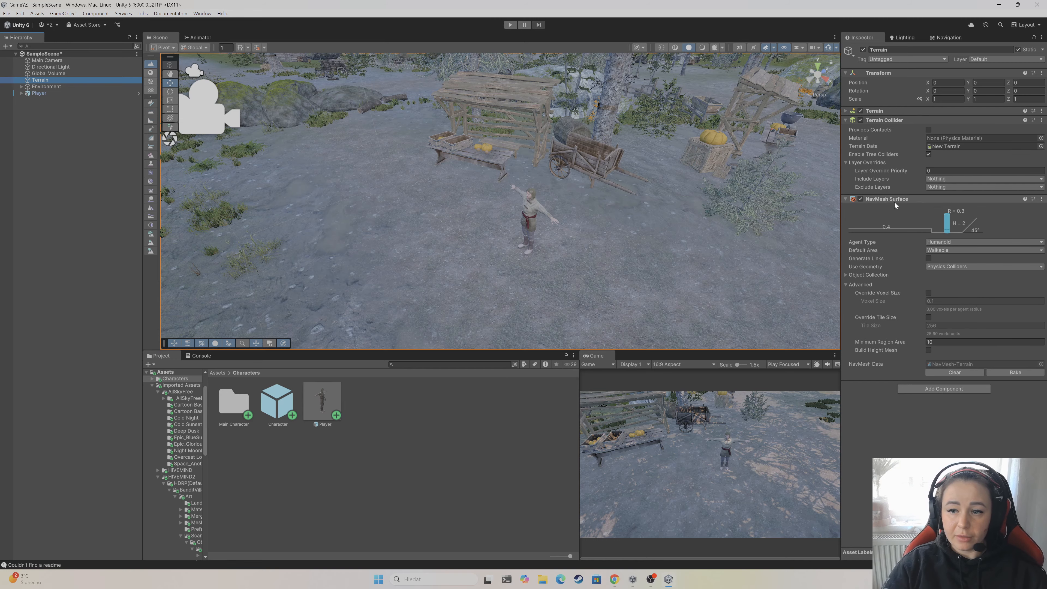
right_drag(611, 253, 723, 275)
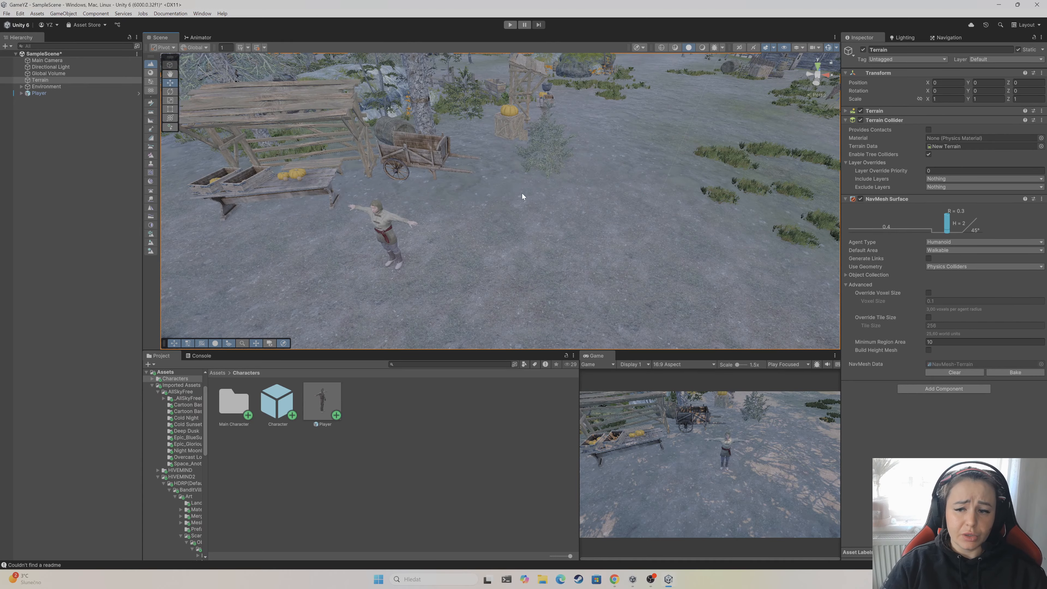
right_drag(523, 196, 550, 214)
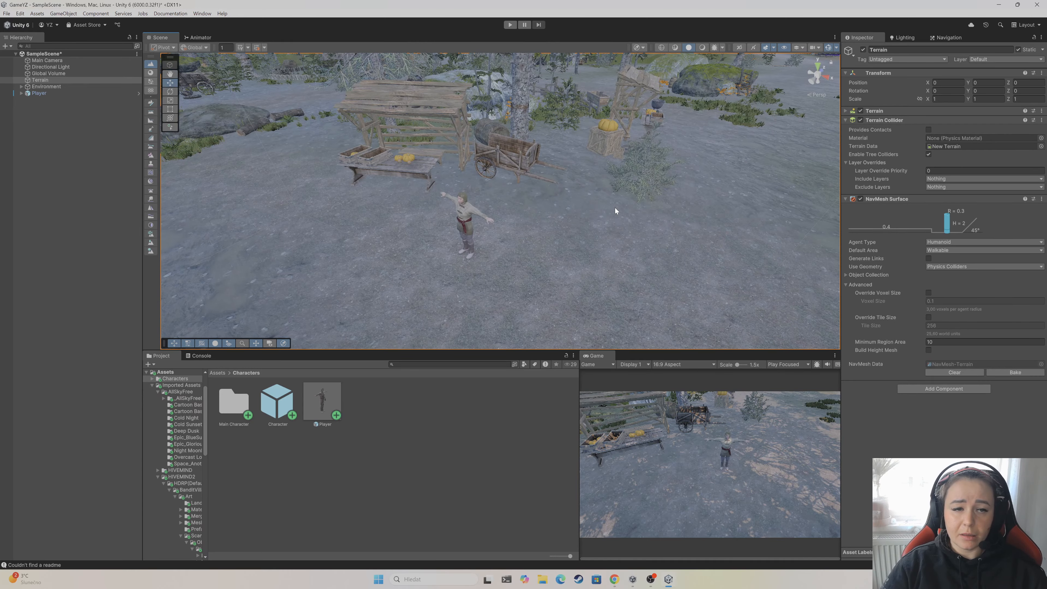
right_drag(615, 211, 524, 252)
right_drag(582, 275, 650, 252)
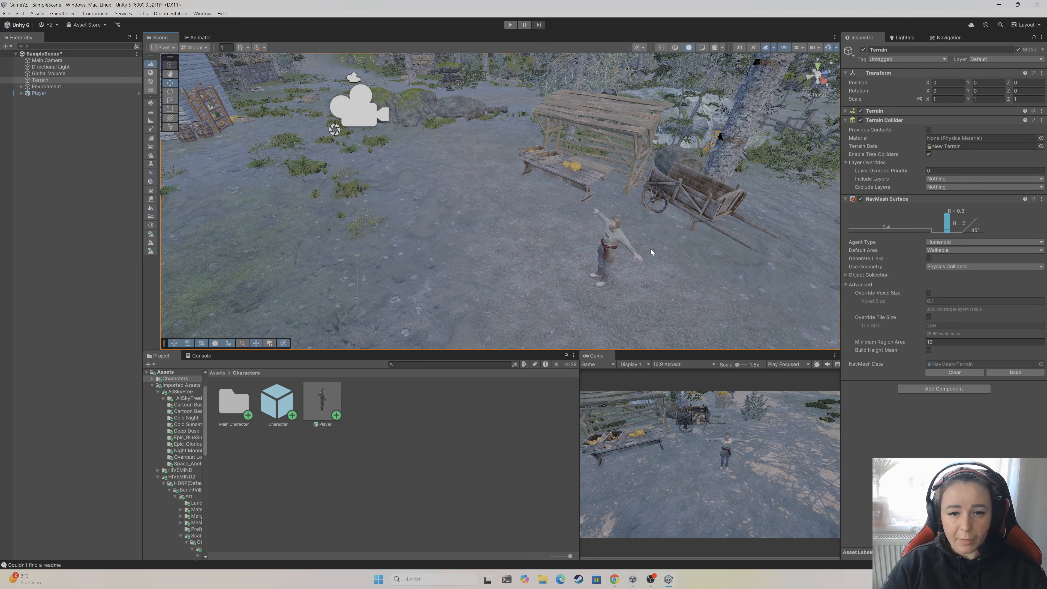
Turn on the NavMesh display for surfaces in the scene and look over the walkable areas around the village
click(645, 47)
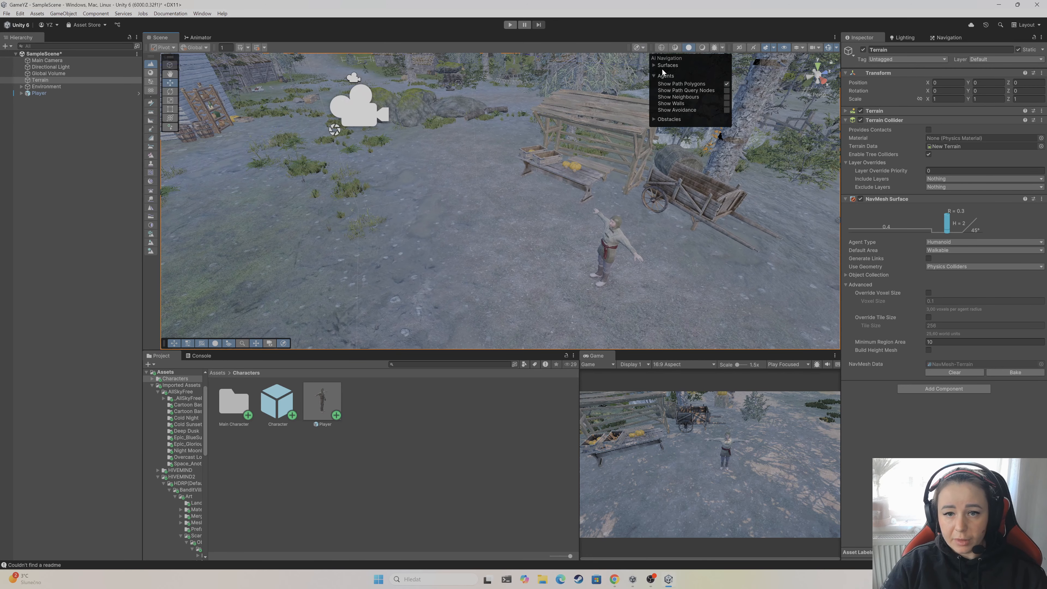
click(654, 66)
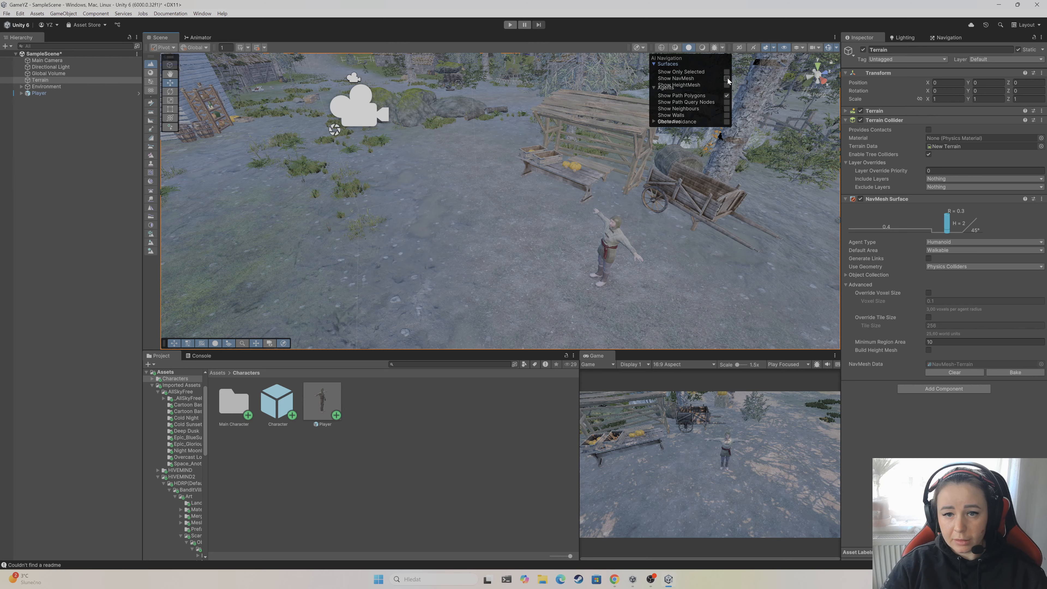
click(727, 79)
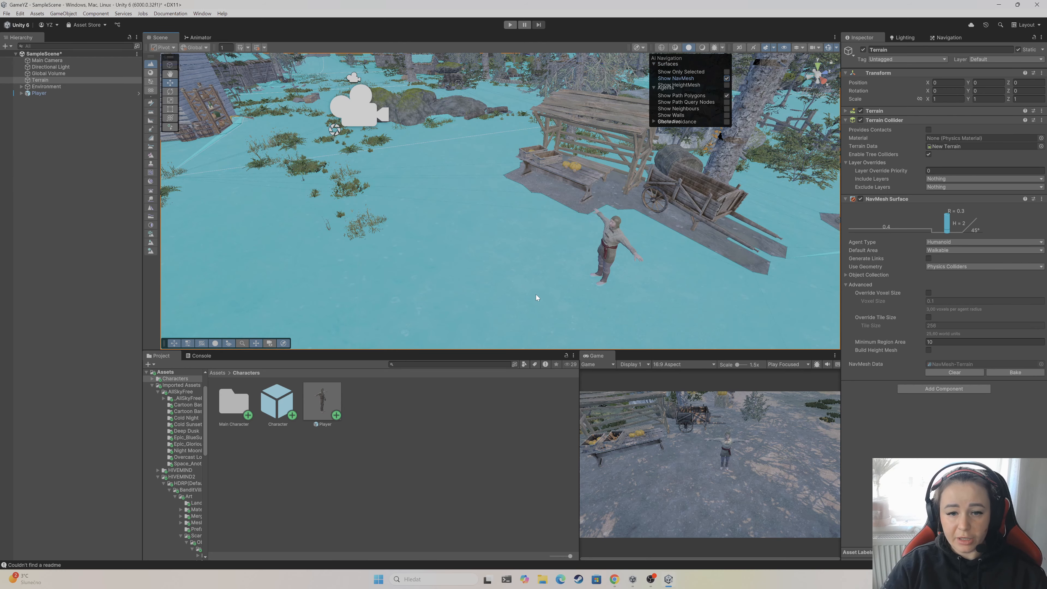
right_drag(647, 242, 371, 144)
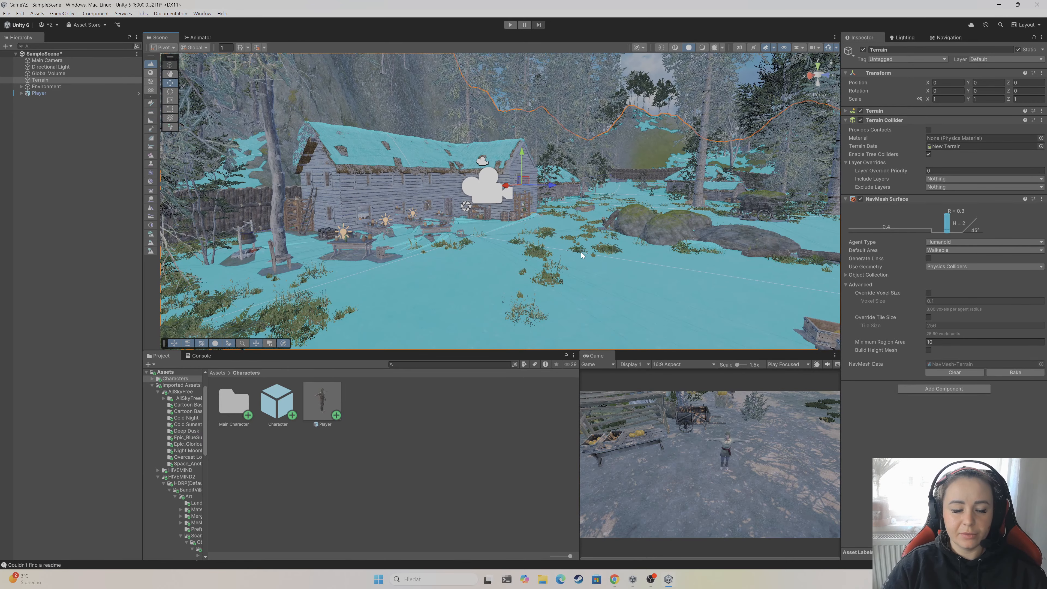
scroll(572, 227, up, 5)
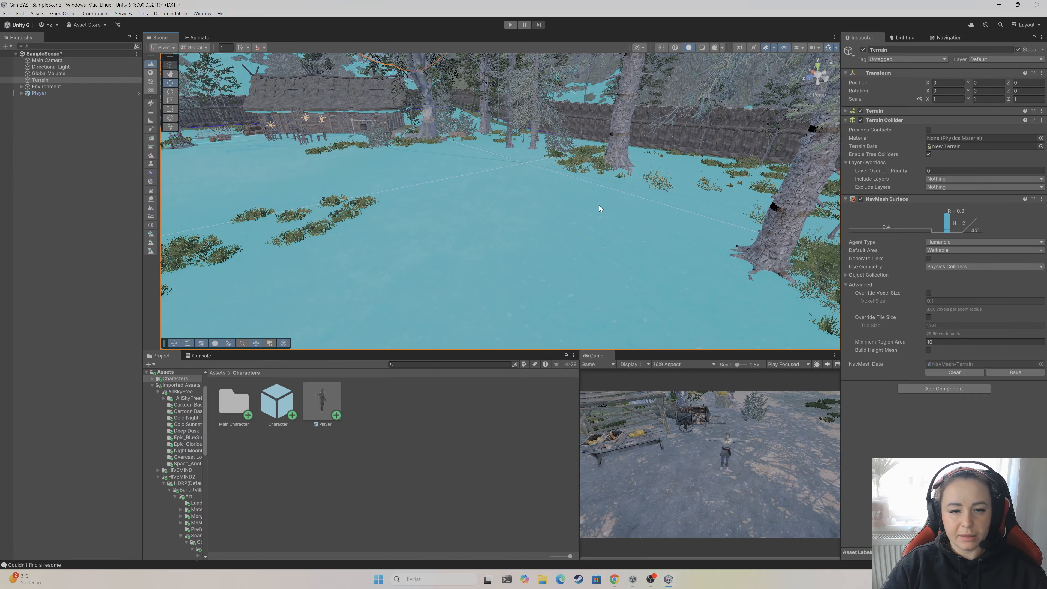
scroll(600, 208, up, 5)
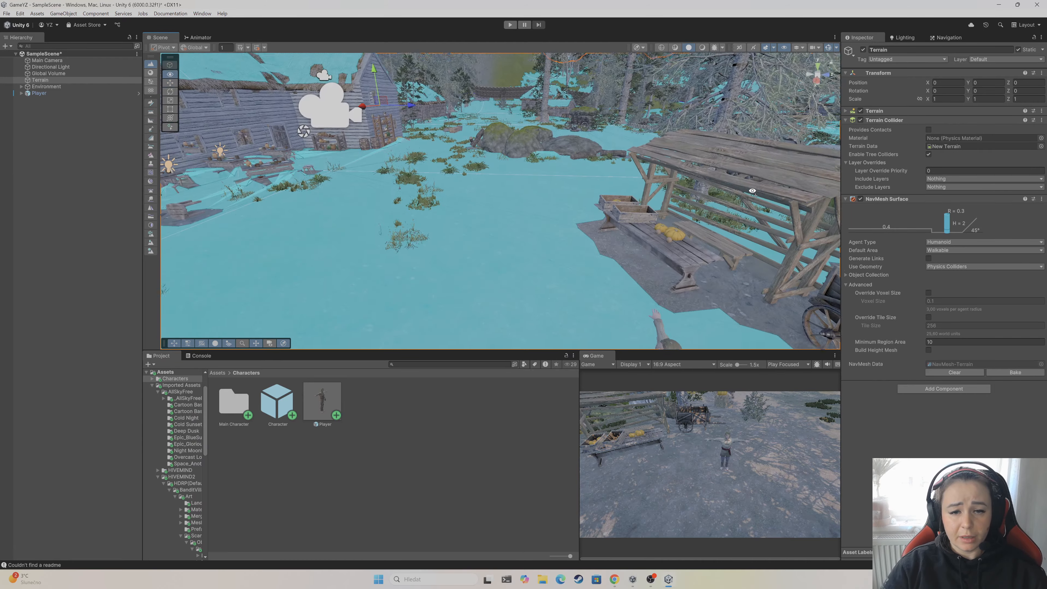
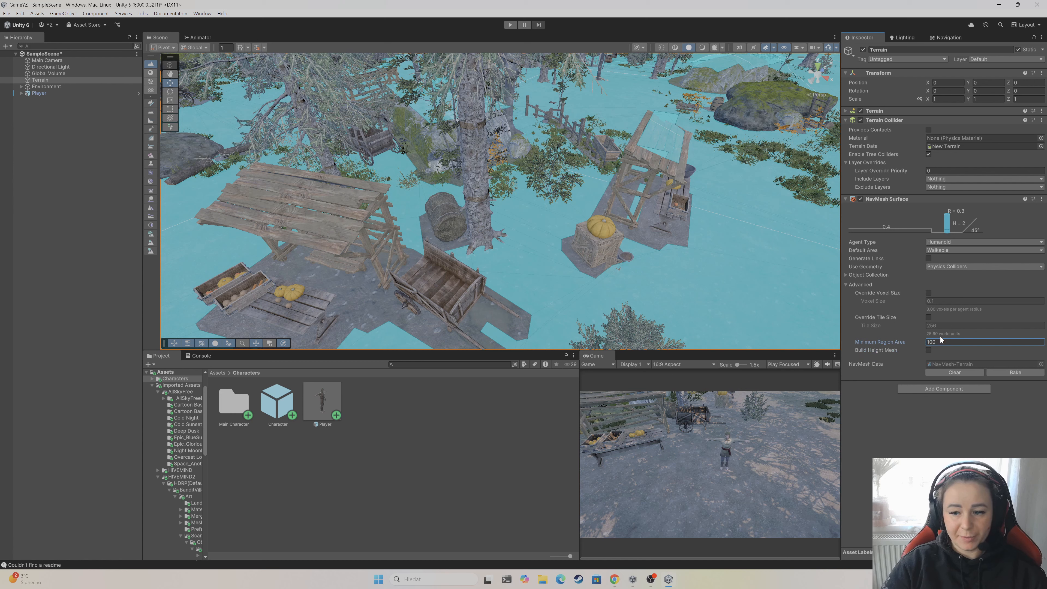
Set the Terrain NavMesh Surface's Minimum Region Area back to 10 and bake the NavMesh
text(10)
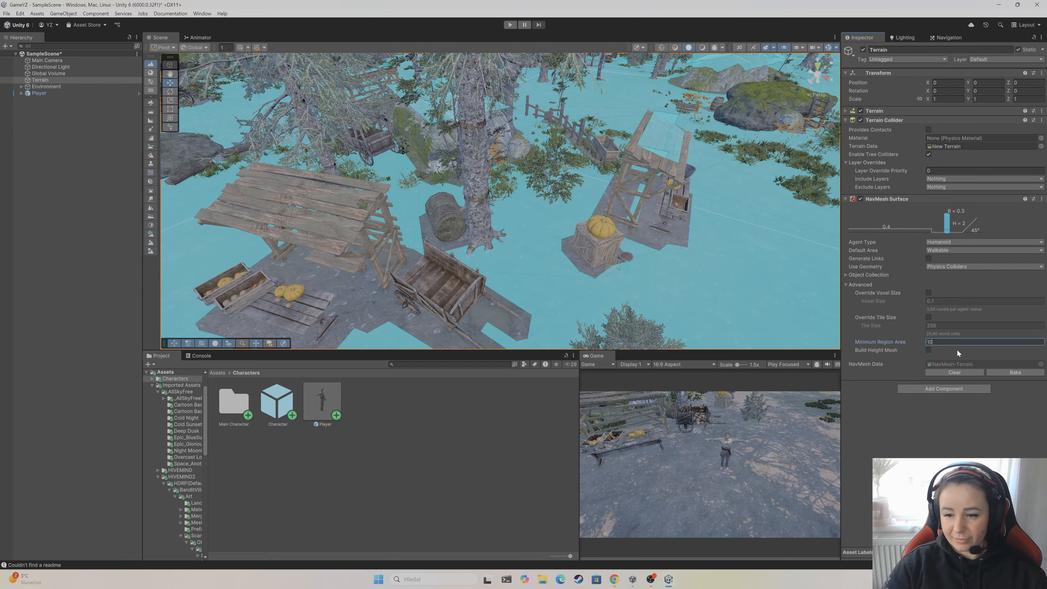
click(1005, 371)
right_drag(746, 221, 578, 235)
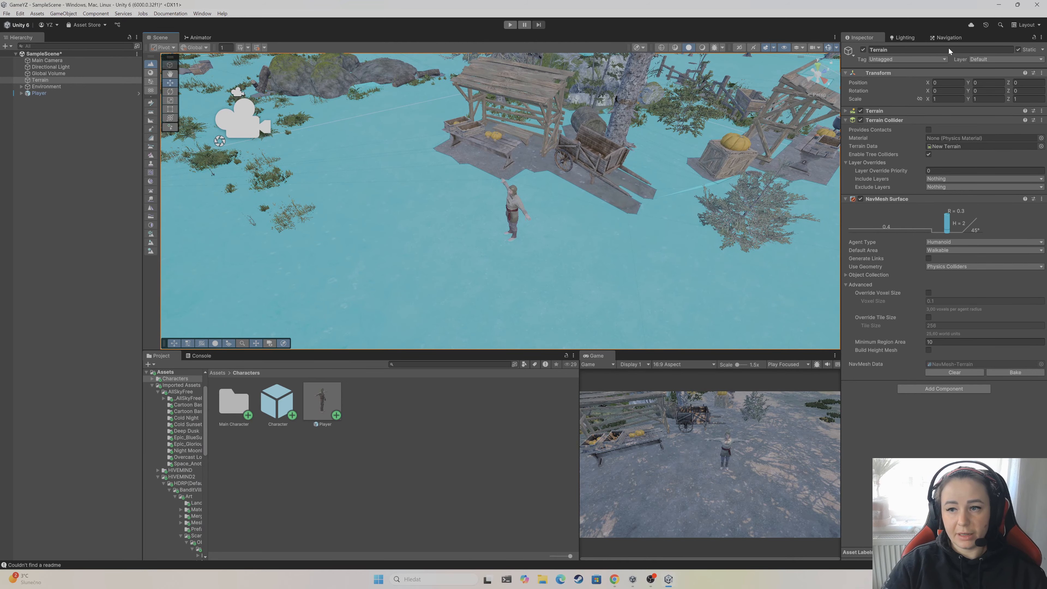
Check the Humanoid agent settings in the Navigation window and turn off the NavMesh display in the scene
click(953, 37)
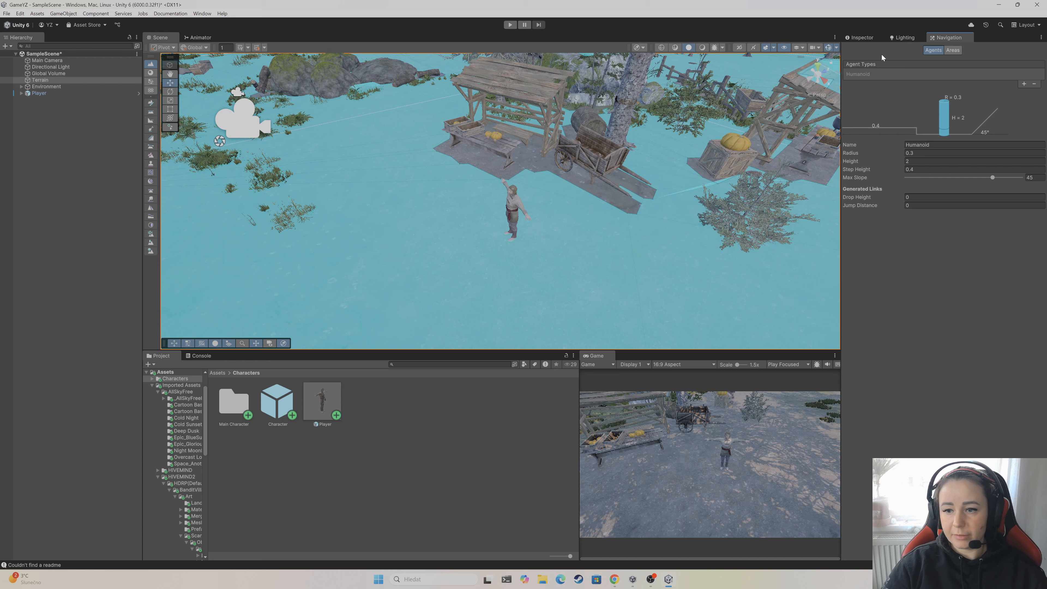
click(868, 38)
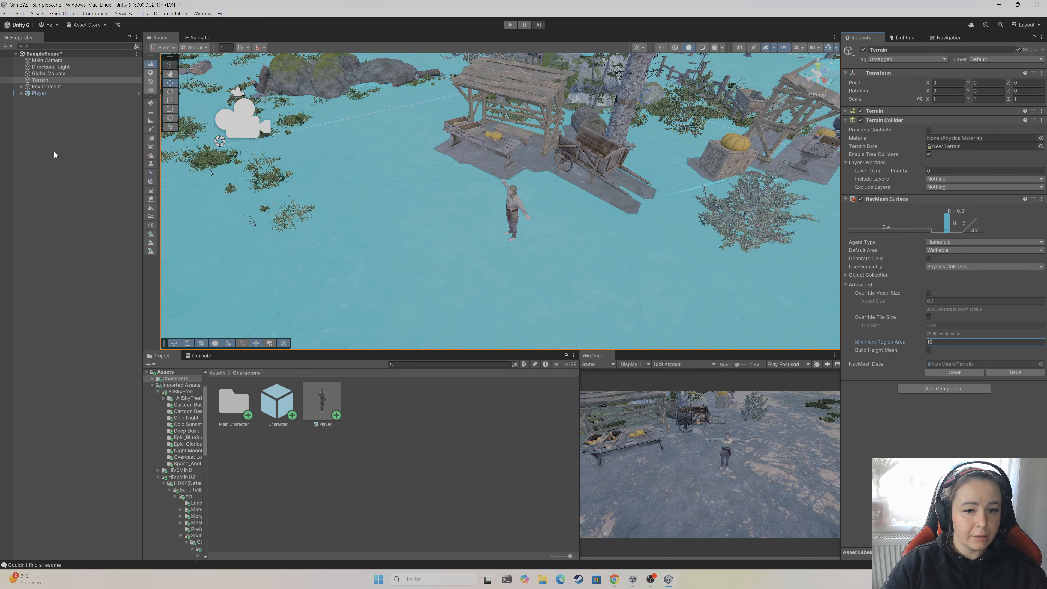
click(638, 47)
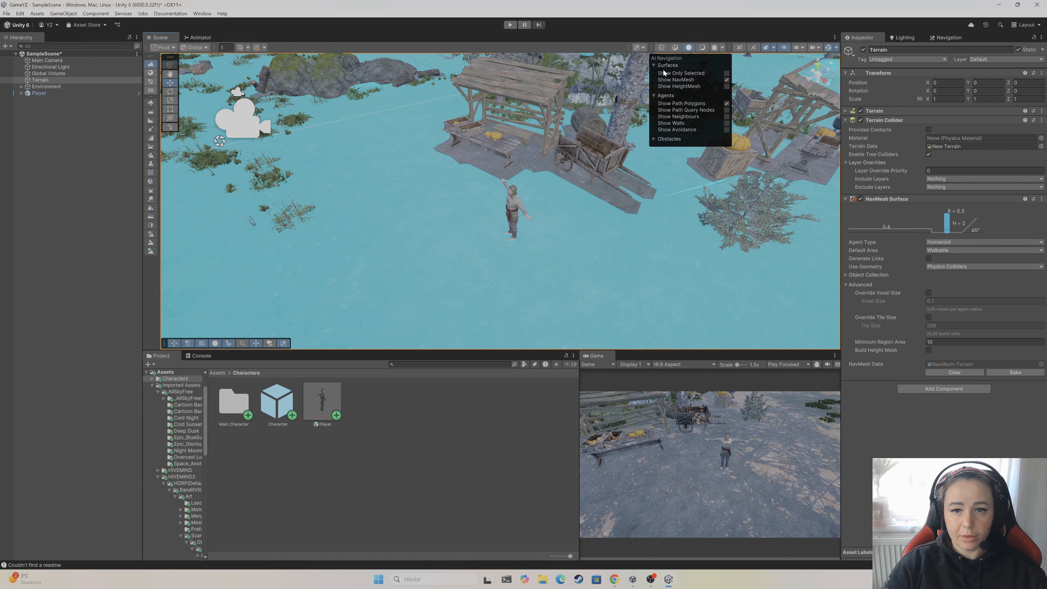
click(726, 79)
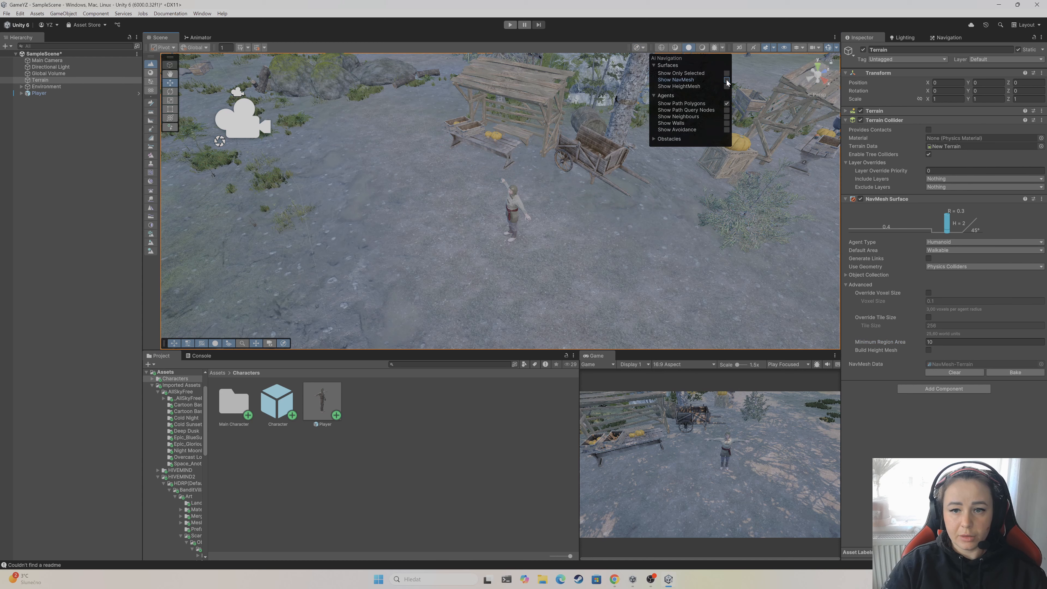
Select the Player and examine its feet, Capsule Collider and Nav Mesh Agent outlines against the ground up close
click(44, 94)
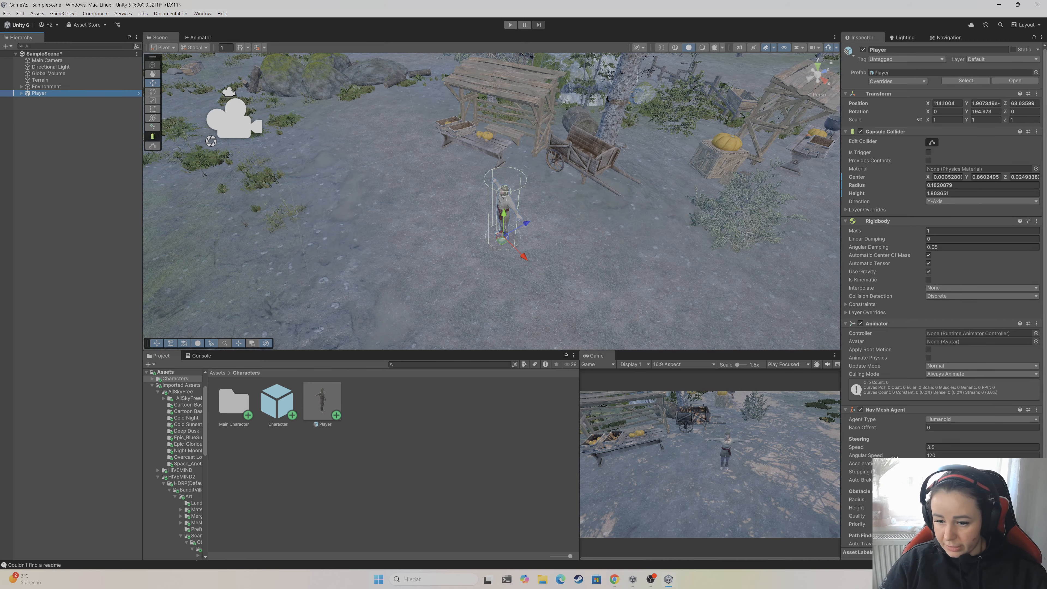
right_drag(536, 260, 638, 231)
key(w)
key(a)
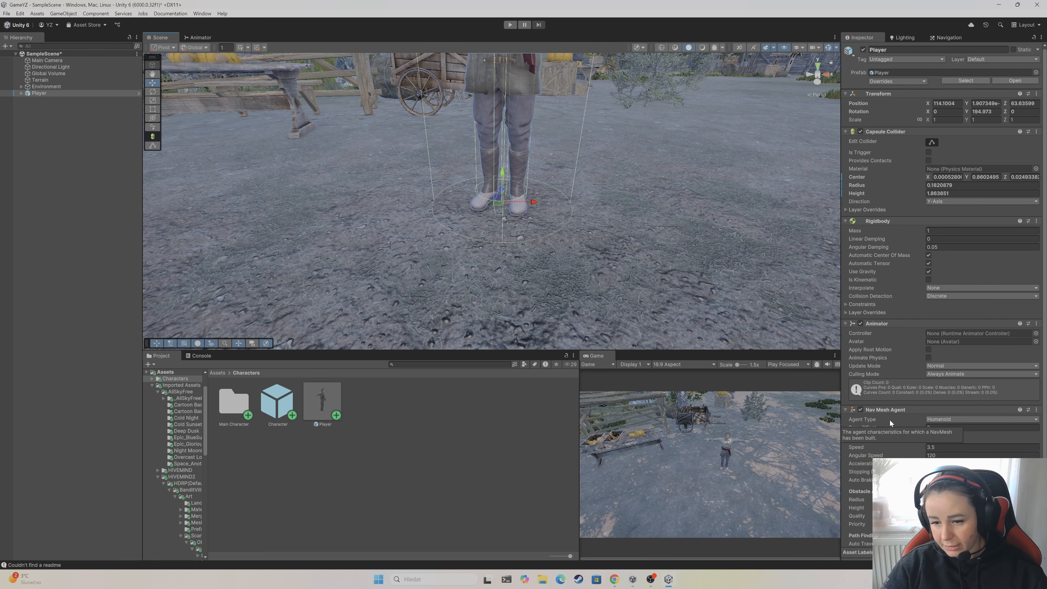
right_drag(511, 234, 515, 188)
key(w)
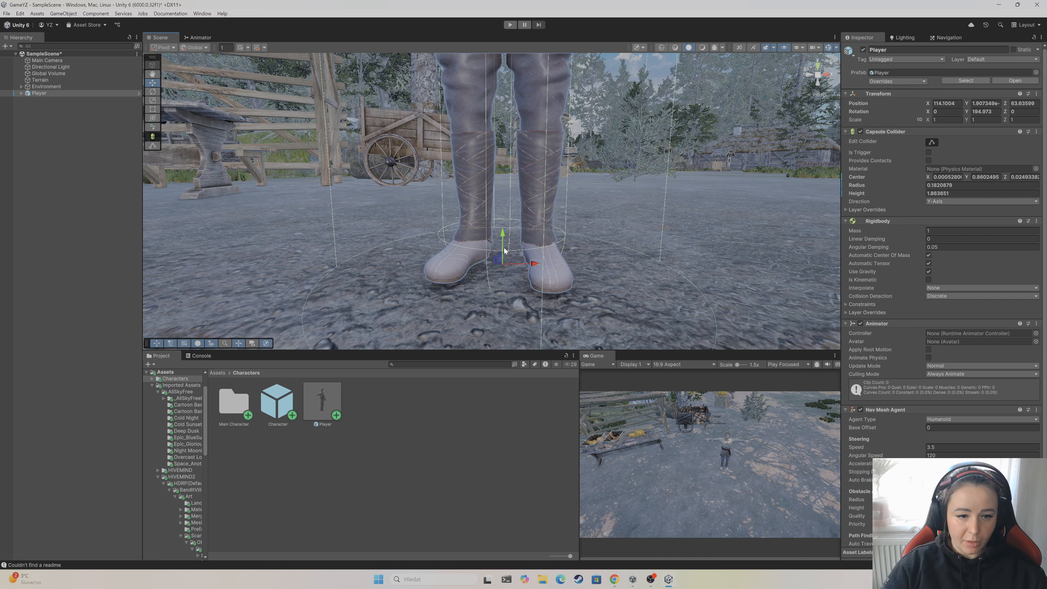
Run the scene and inspect closely how the Player's feet and collider sit relative to the ground
click(511, 25)
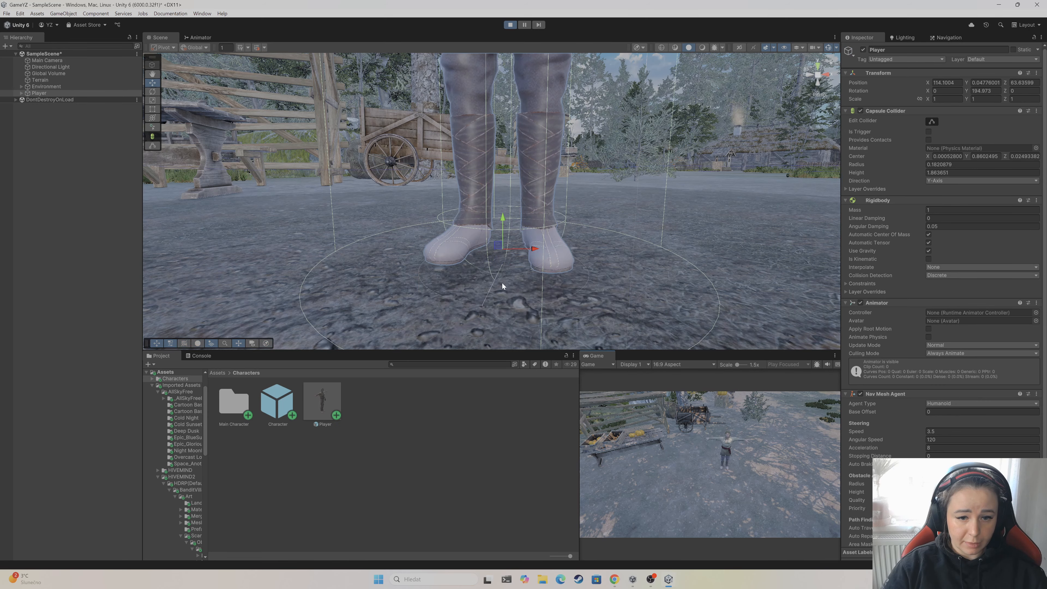
right_drag(502, 284, 535, 226)
key(w)
key(s)
key(w)
key(s)
key(w)
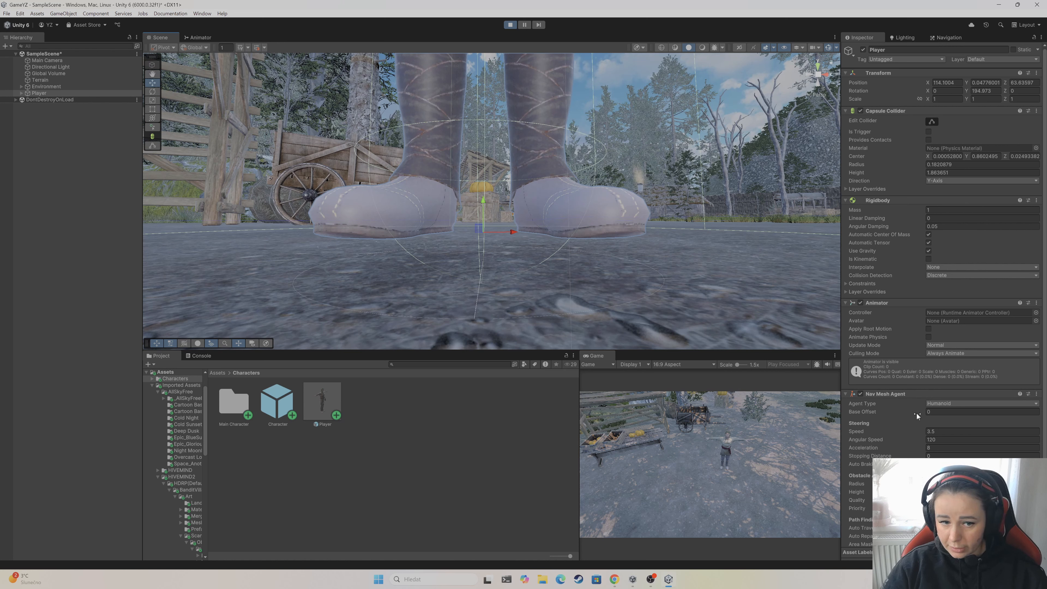
Try raising the bottom of the Player's Capsule Collider to the shoe soles in play mode, then stop the game
click(933, 121)
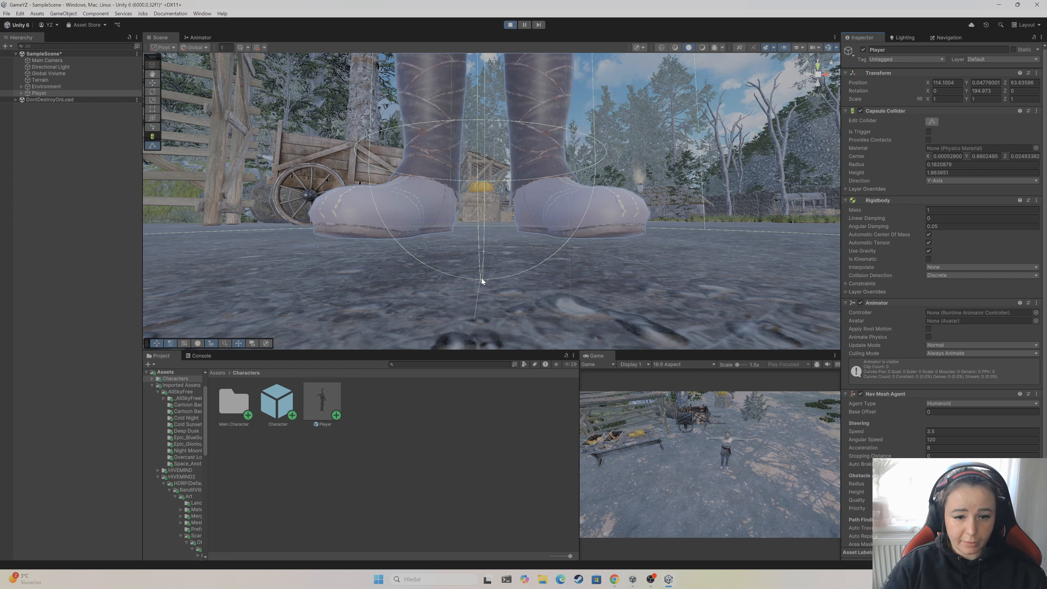
drag(482, 281, 477, 241)
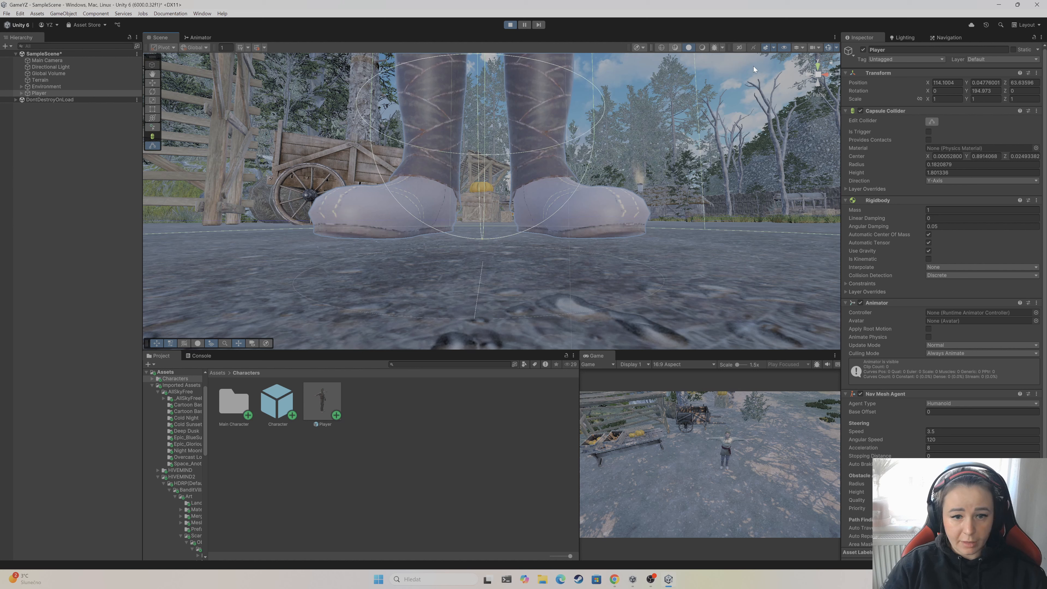
click(511, 25)
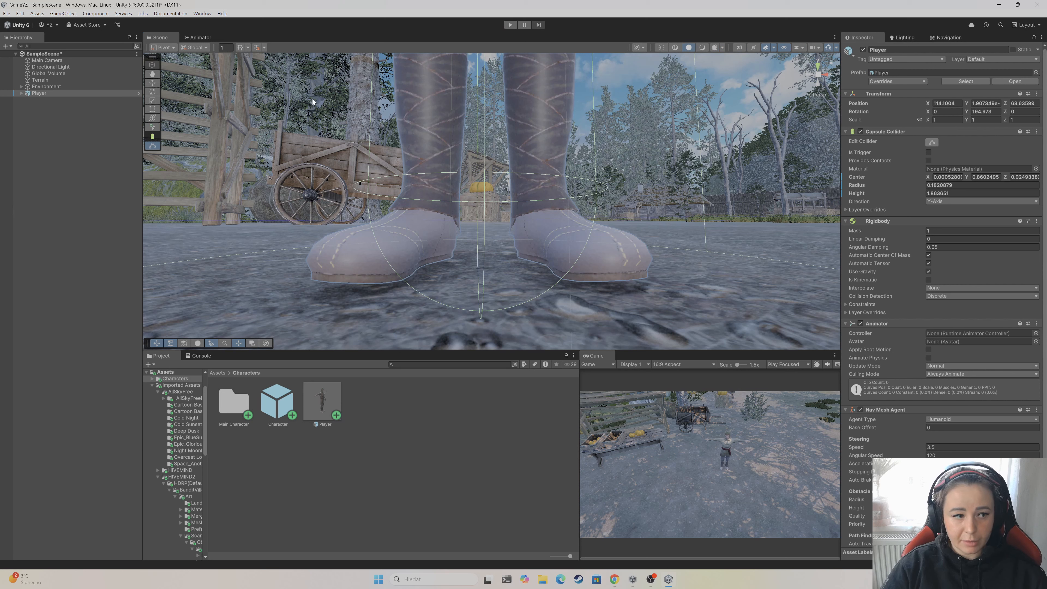
click(933, 142)
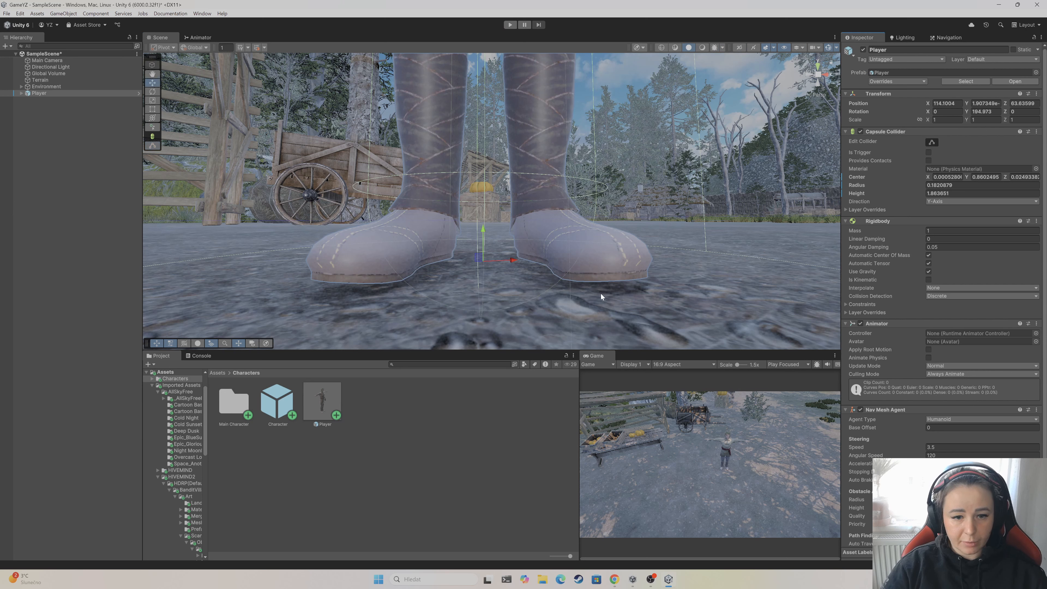
click(473, 309)
click(49, 93)
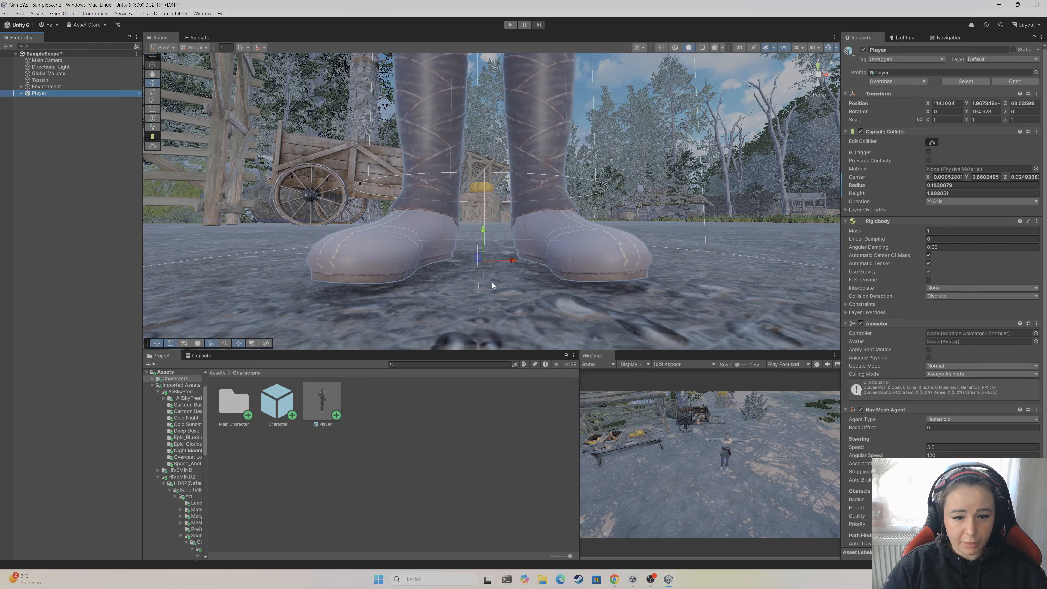
right_drag(491, 283, 563, 355)
key(s)
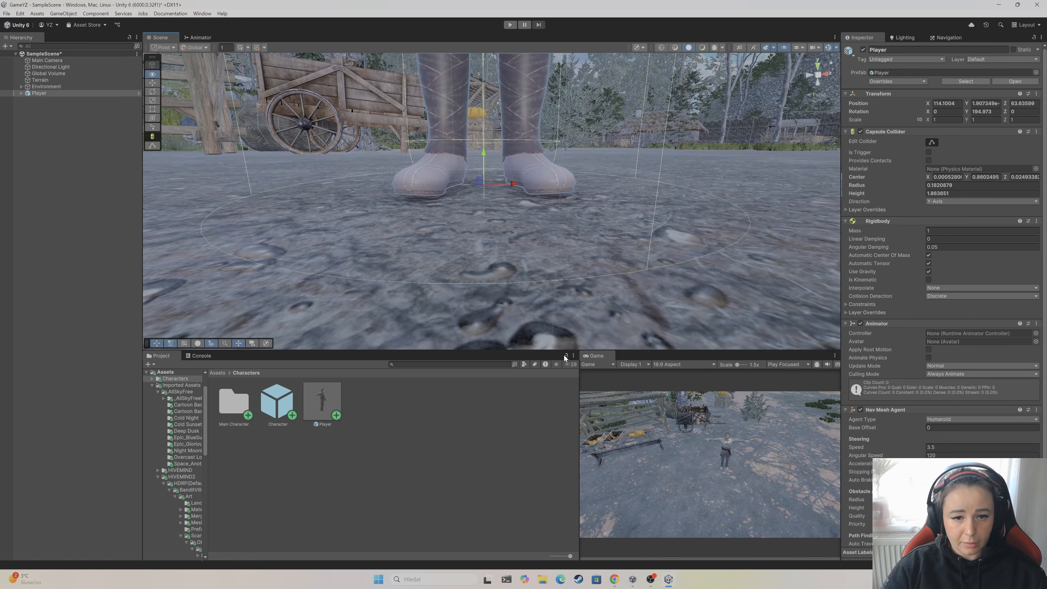
Open the Player prefab for editing and bring the feet and lower end of its collider into close view
double_click(320, 406)
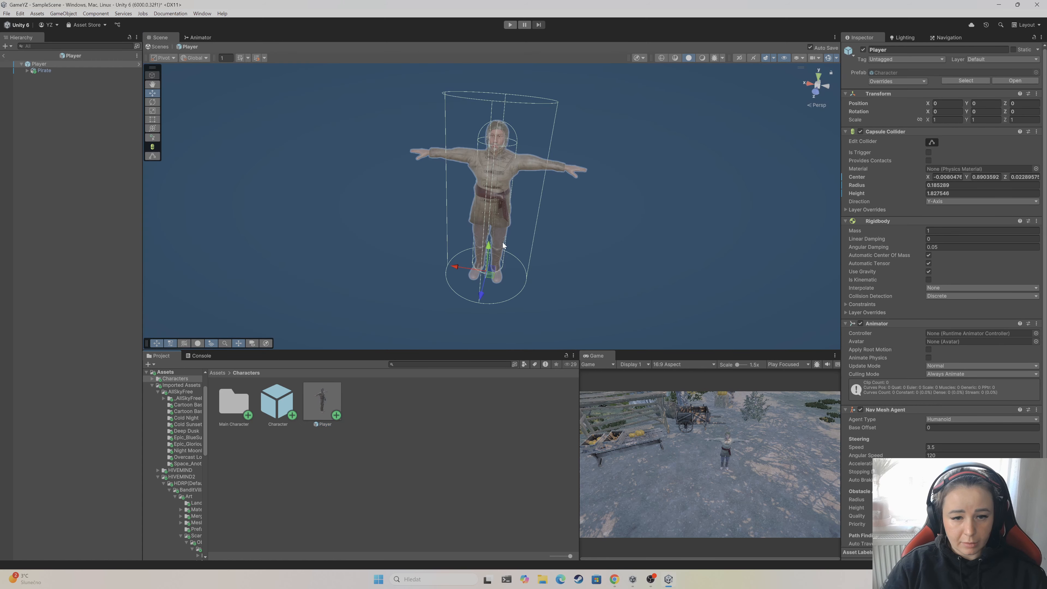
mouse_move(458, 306)
right_down()
mouse_move(502, 321)
mouse_move(491, 353)
mouse_move(510, 145)
mouse_move(523, 119)
mouse_move(492, 264)
mouse_move(509, 376)
mouse_move(512, 350)
mouse_move(472, 339)
mouse_move(462, 316)
mouse_move(470, 301)
right_up()
scroll(512, 348, down, 5)
scroll(501, 335, up, 1)
Try to raise the bottom of the prefab's Capsule Collider using its edit handles, then reselect the prefab's root
click(933, 142)
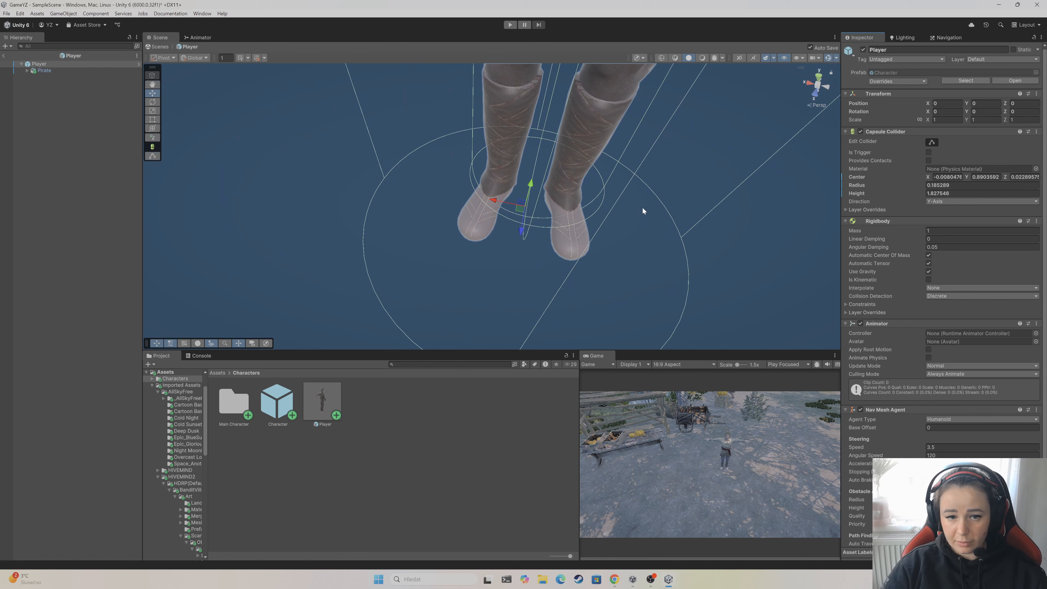
right_drag(642, 207, 562, 201)
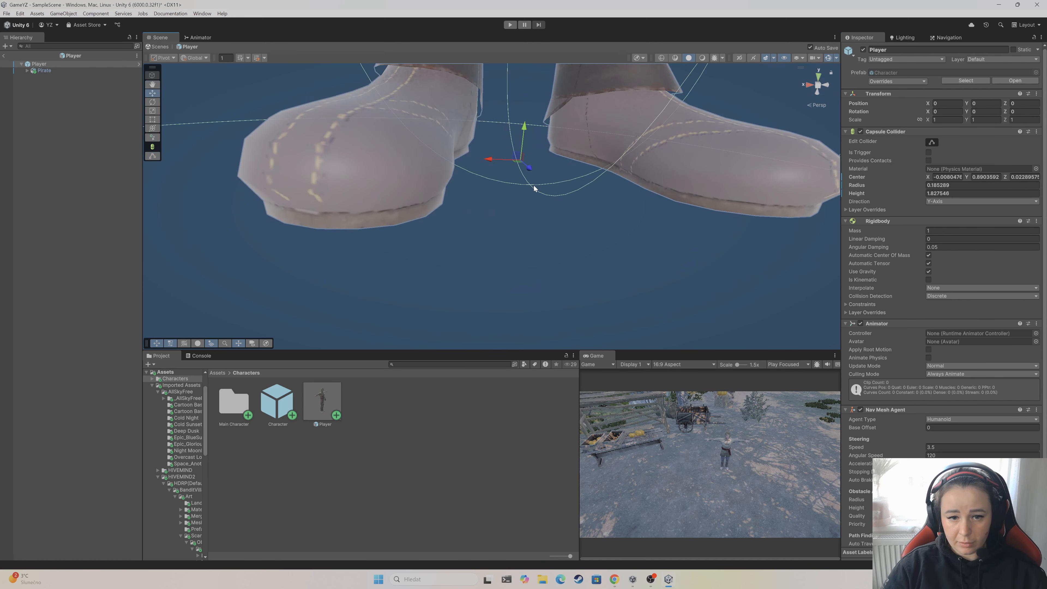
drag(530, 184, 533, 179)
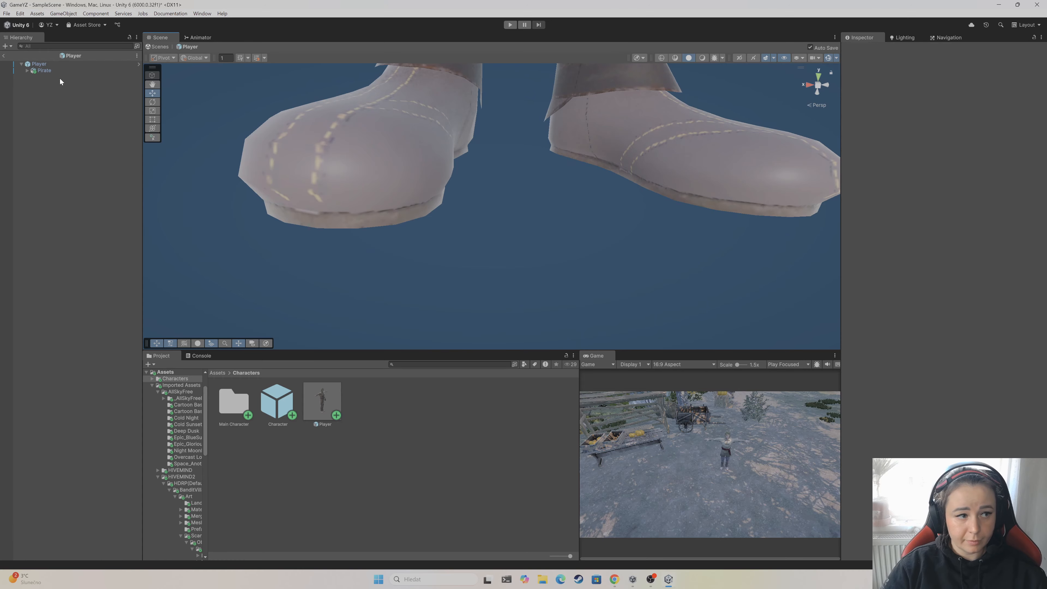
click(74, 64)
right_drag(588, 210, 582, 179)
key(s)
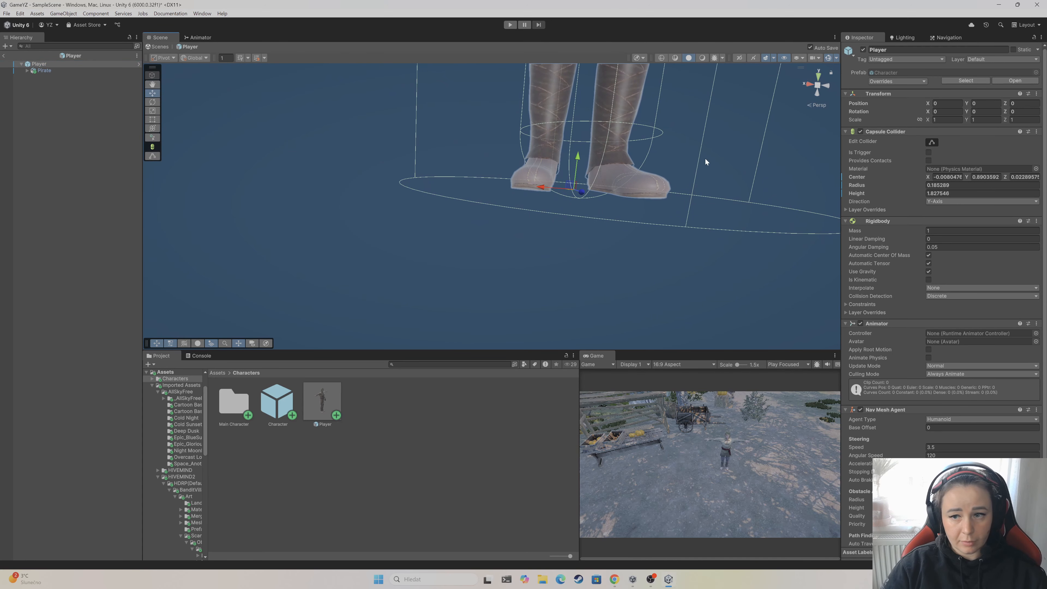
click(934, 144)
click(578, 198)
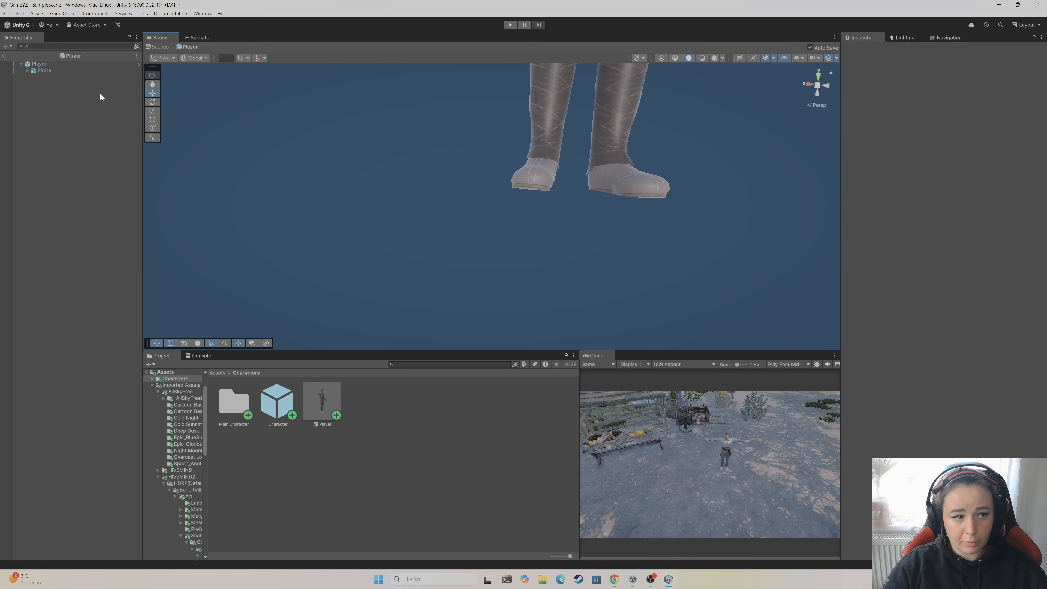
click(45, 66)
Set the Capsule Collider's Center Y to 0.91 in the Player prefab, check it at the feet and return to the scene
right_drag(483, 119, 516, 105)
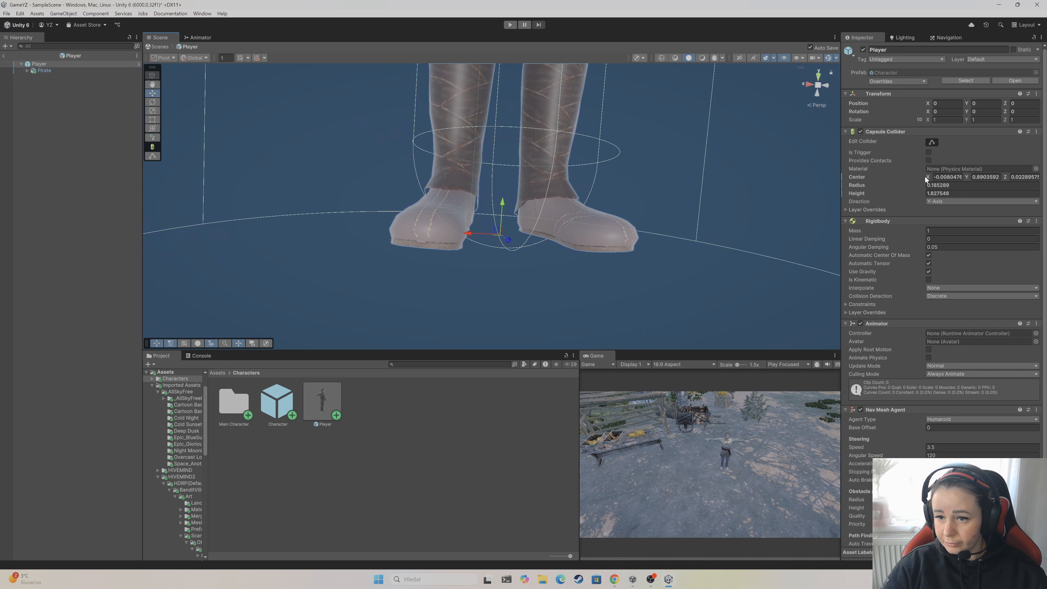
click(966, 178)
text(0.91)
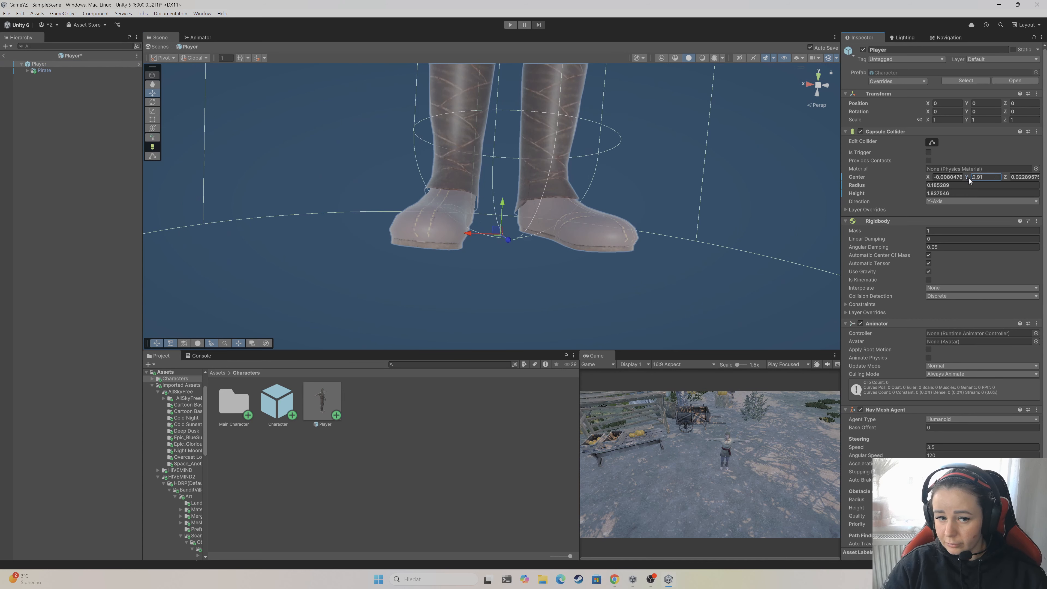
right_drag(715, 268, 684, 249)
key(w)
click(3, 55)
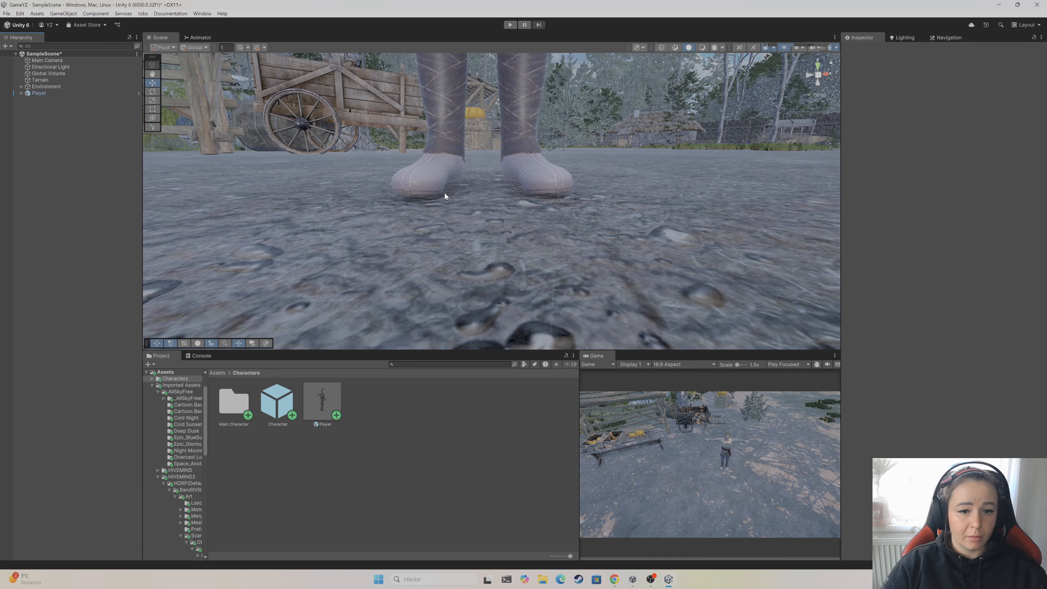
Run the game to check the Player's feet, review the prefab's Nav Mesh Agent settings, and stop the game
click(509, 24)
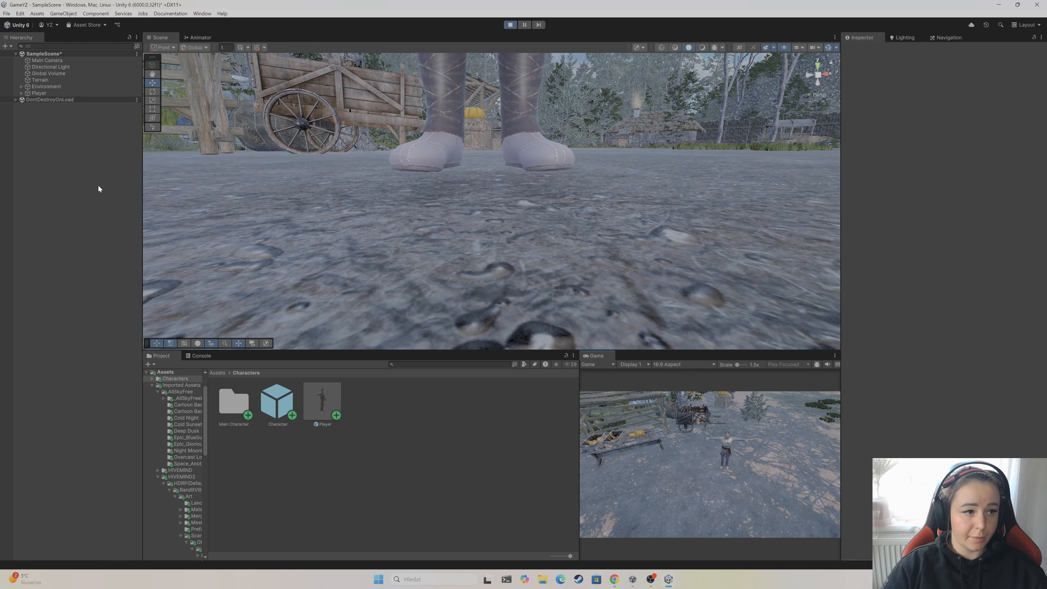
click(321, 404)
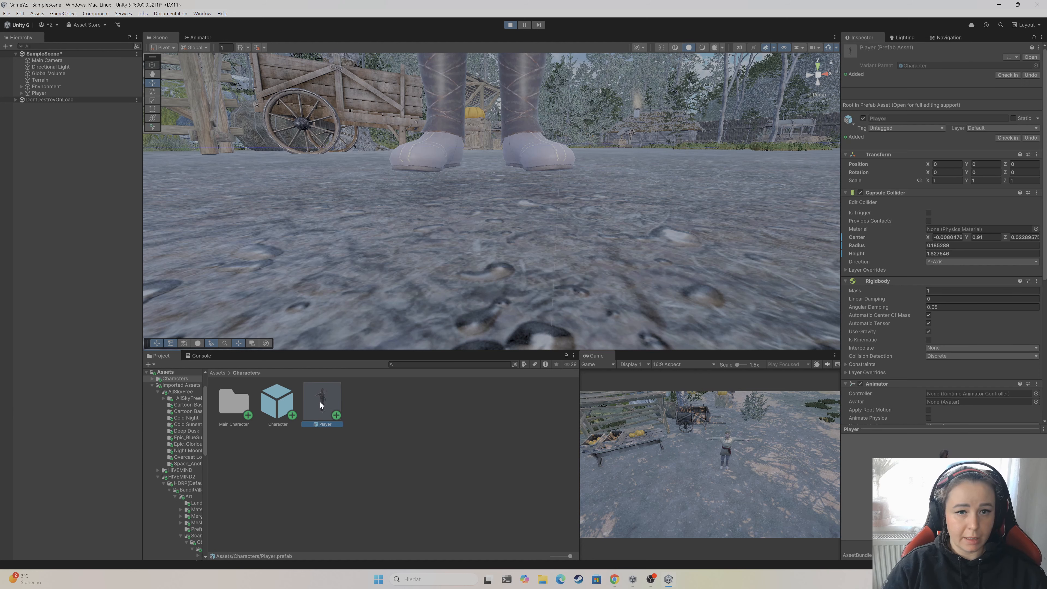
scroll(905, 308, down, 10)
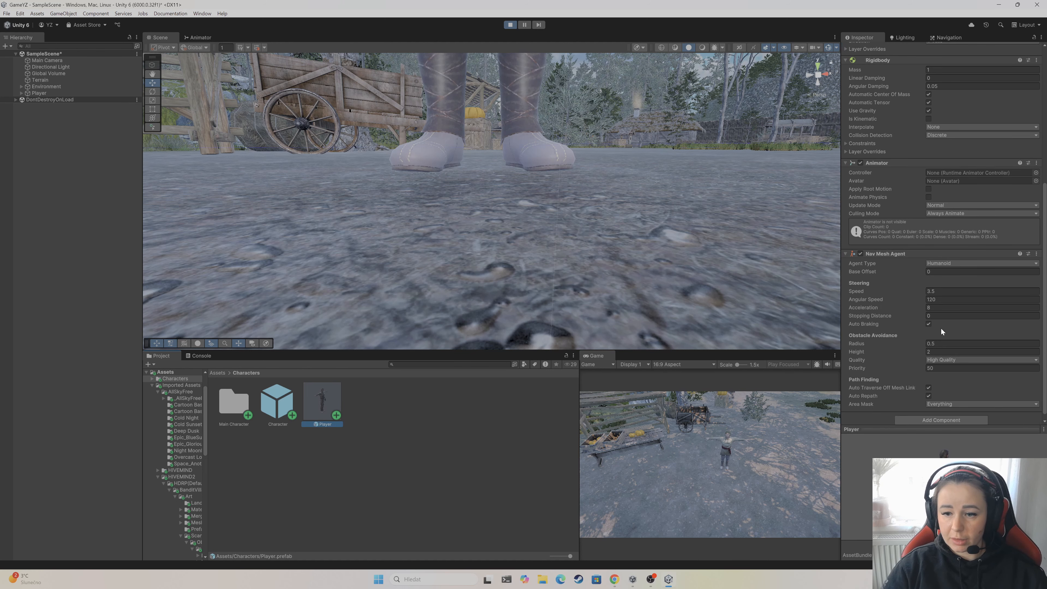
click(510, 25)
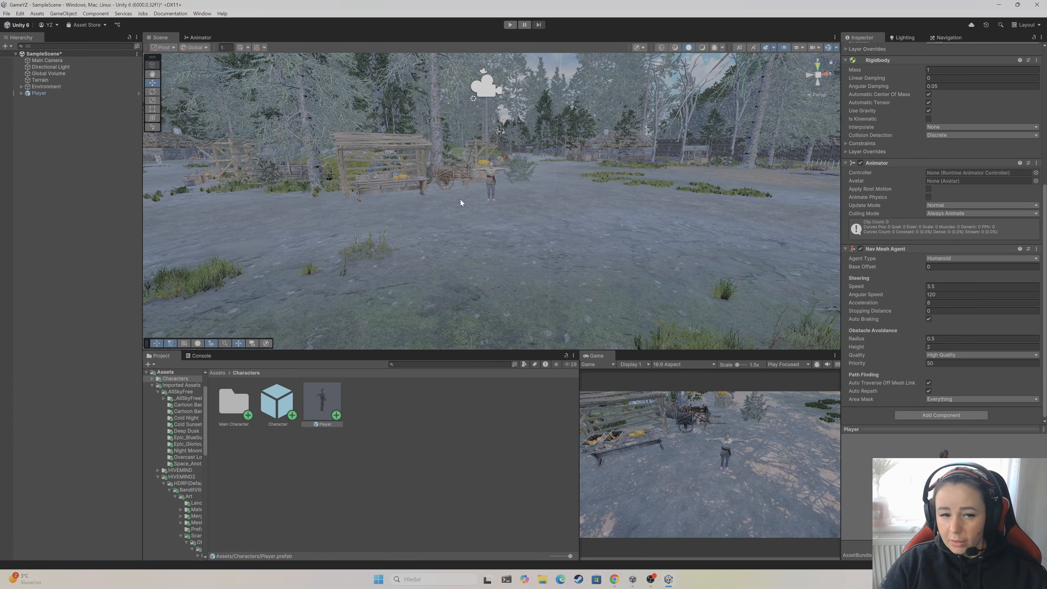
Bring the Player's feet into close view in the scene, run the game and examine how the shoes meet the ground
scroll(485, 184, up, 3)
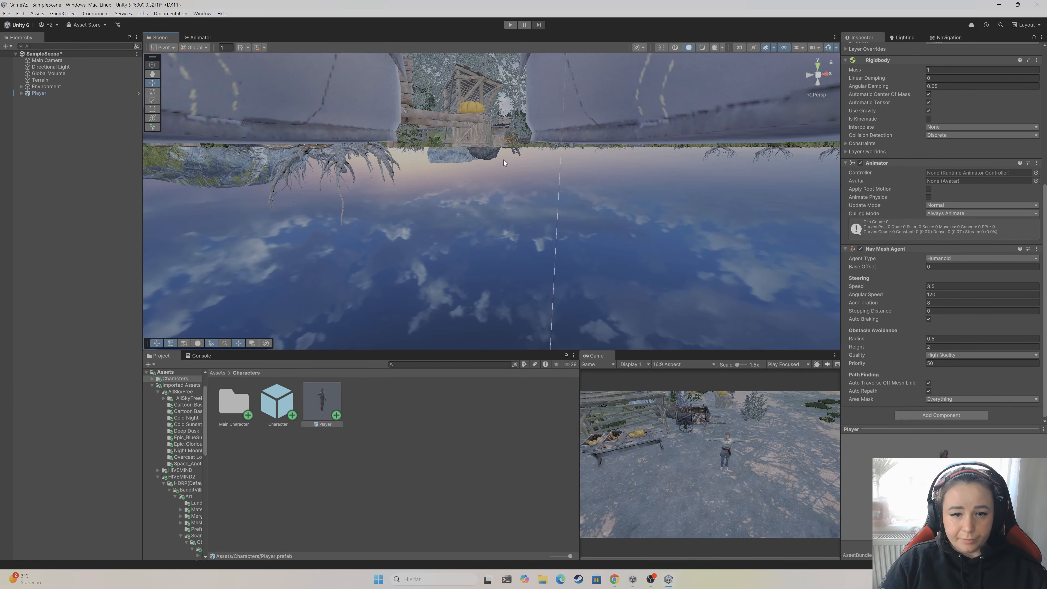
key(w)
mouse_move(504, 160)
right_down()
mouse_move(500, 131)
mouse_move(501, 155)
mouse_move(479, 192)
mouse_move(519, 160)
mouse_move(512, 166)
mouse_move(505, 157)
right_up()
key(s)
key(w)
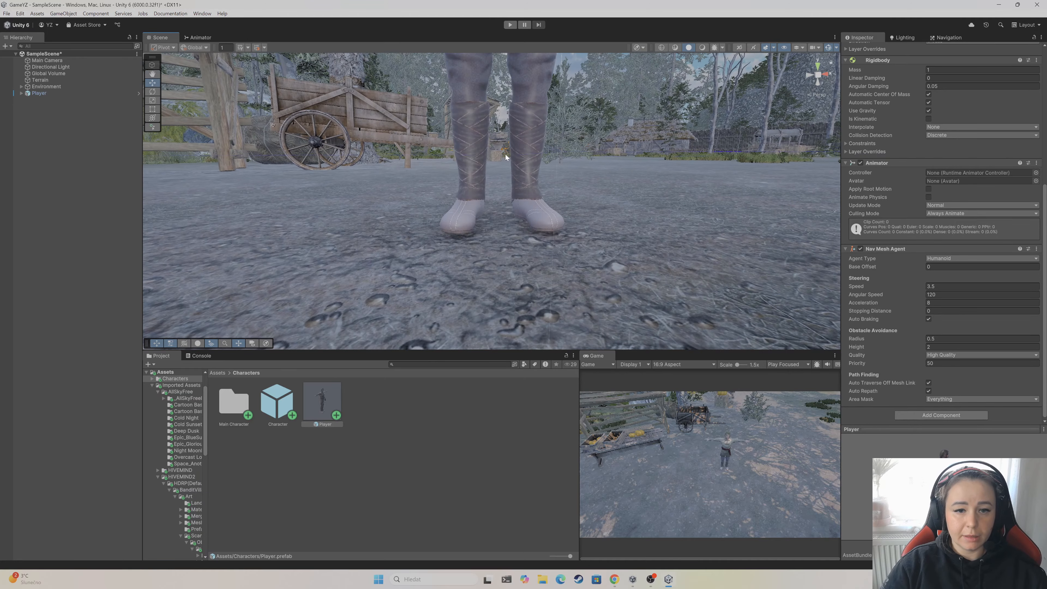
click(510, 24)
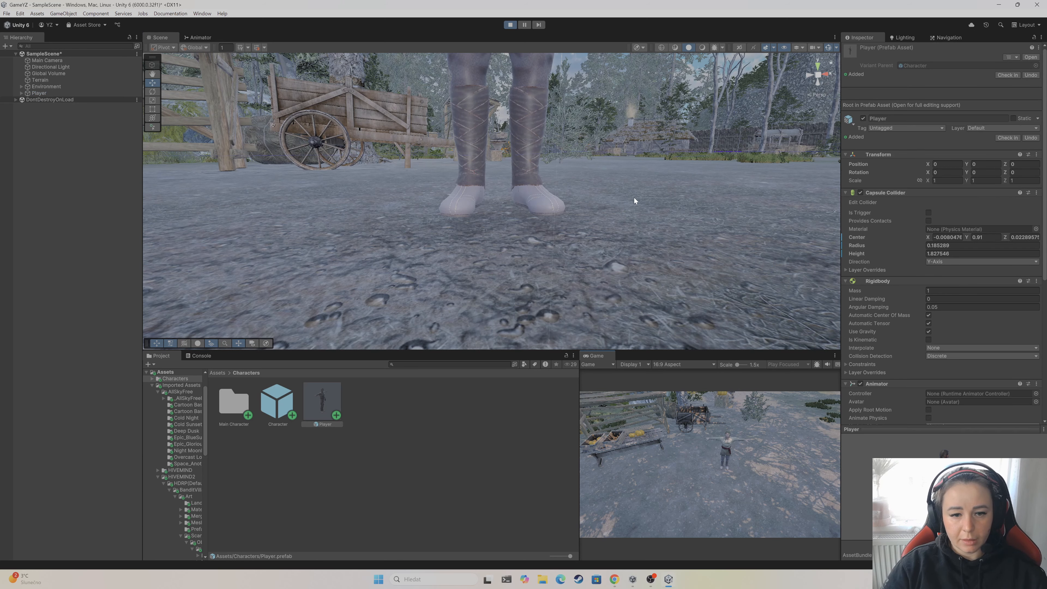
key(w)
right_drag(633, 198, 637, 202)
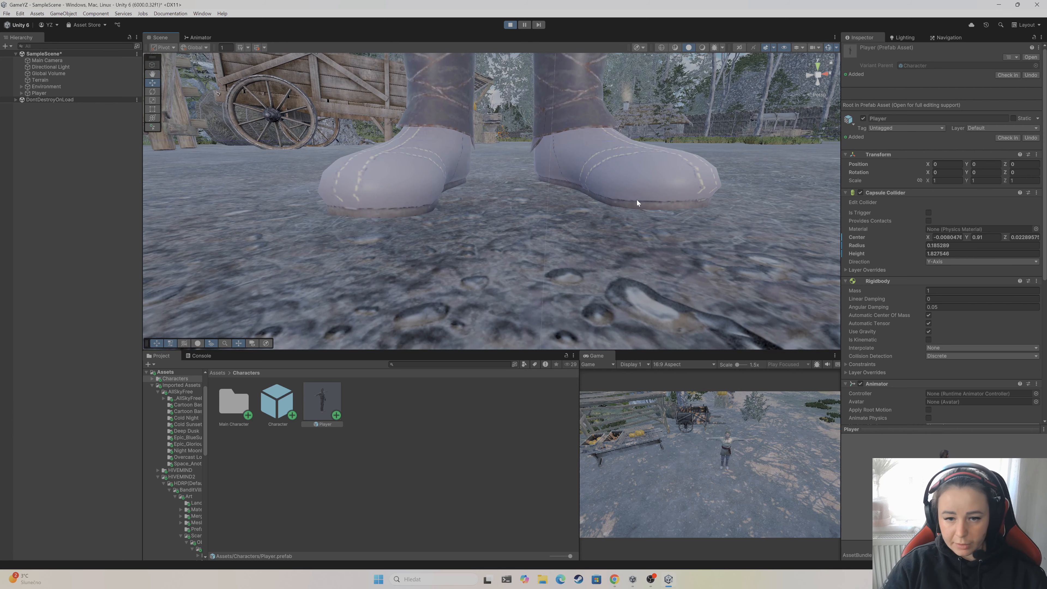
Set the Nav Mesh Agent's Base Offset to -0.5 on the Player prefab asset and stop the game
scroll(893, 305, down, 8)
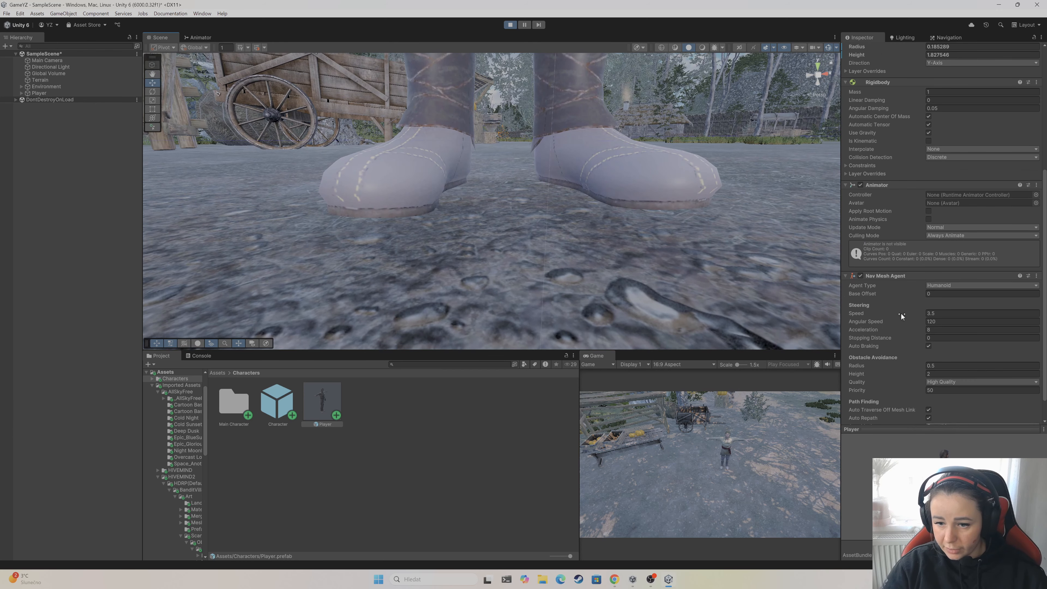
click(907, 294)
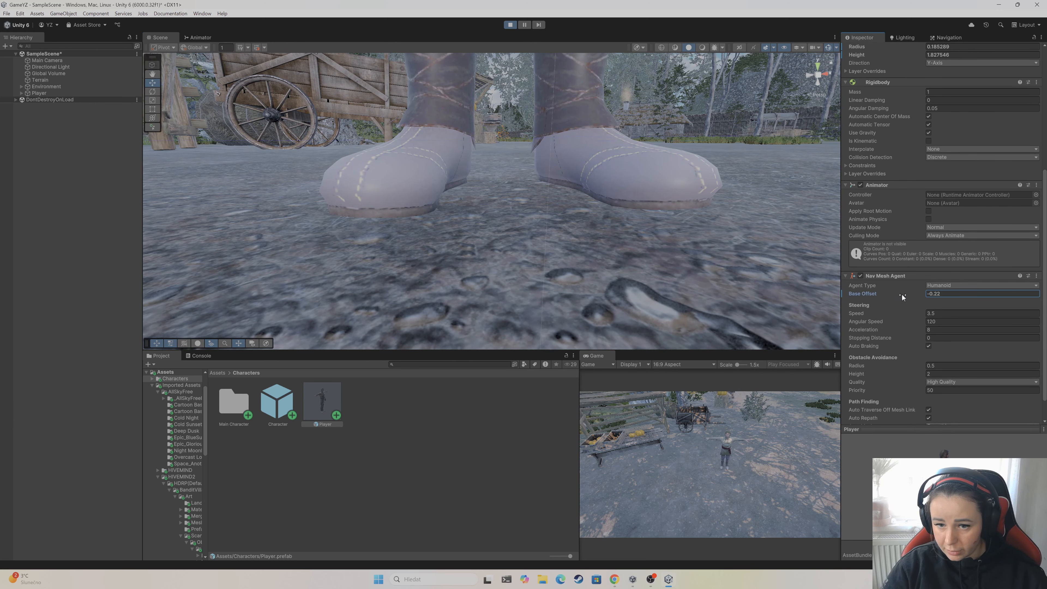
drag(900, 294, 906, 294)
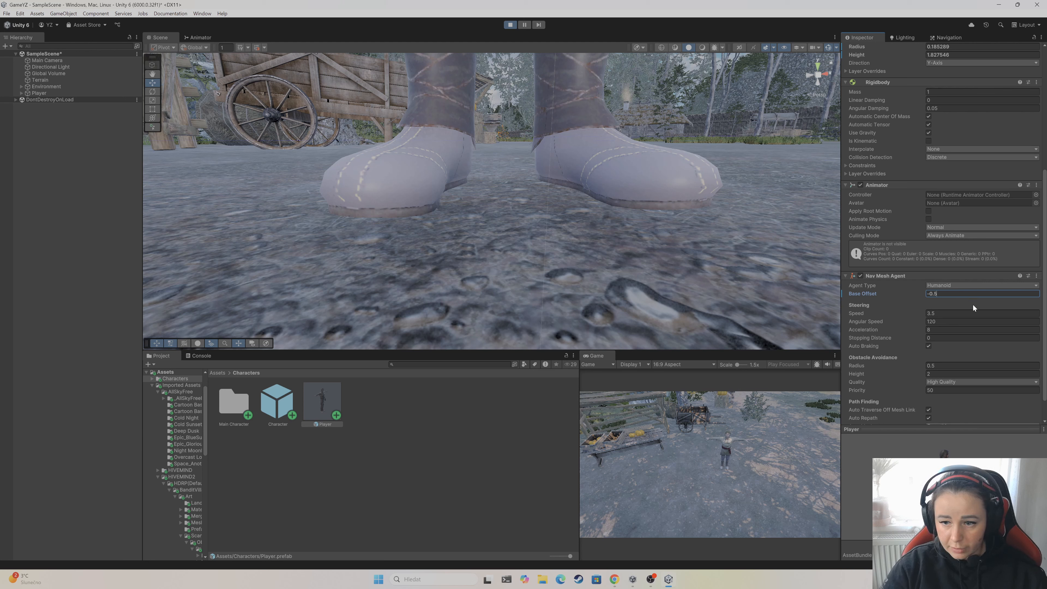
text(5)
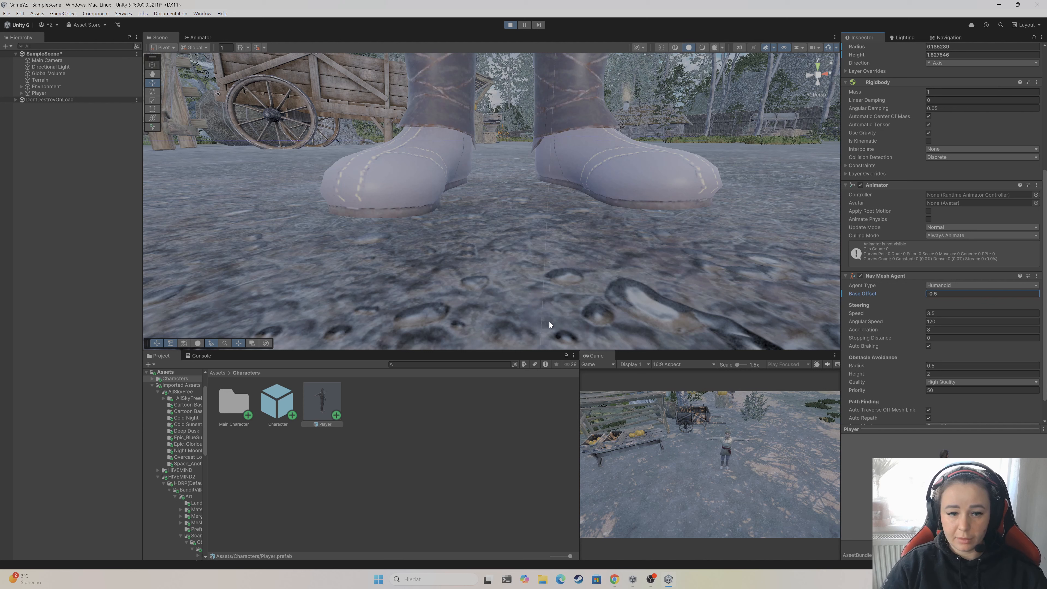
click(491, 435)
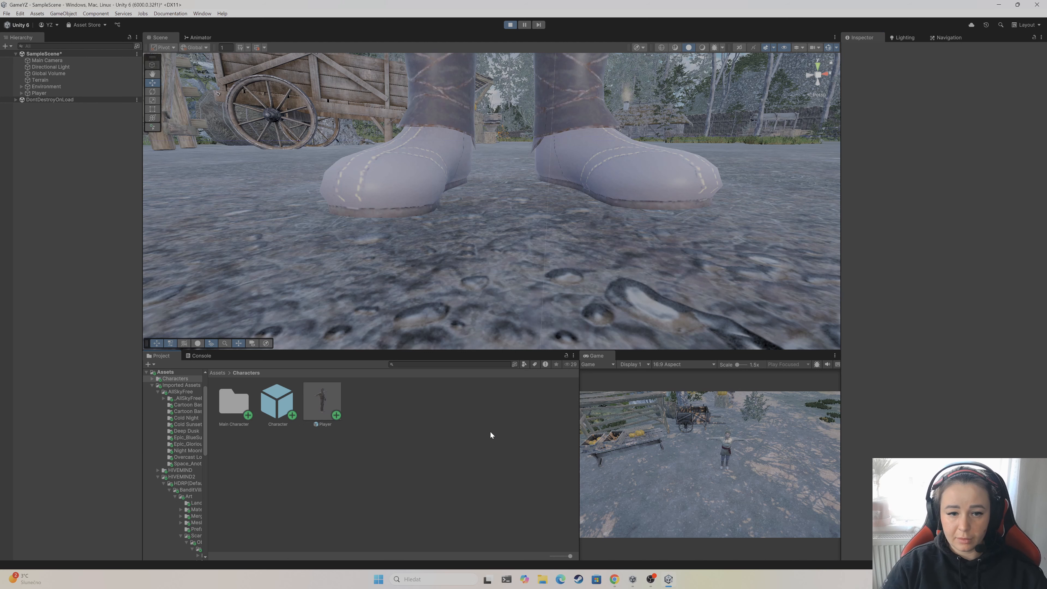
click(511, 27)
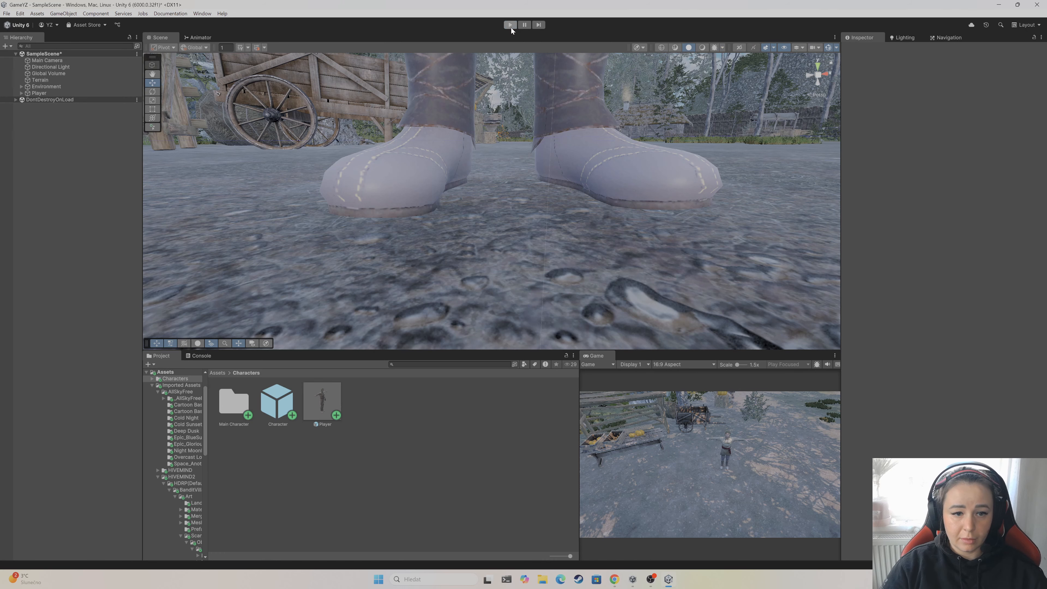
Try a Nav Mesh Agent Base Offset of -0.05 on the scene's Player in play mode, then stop the game
click(31, 93)
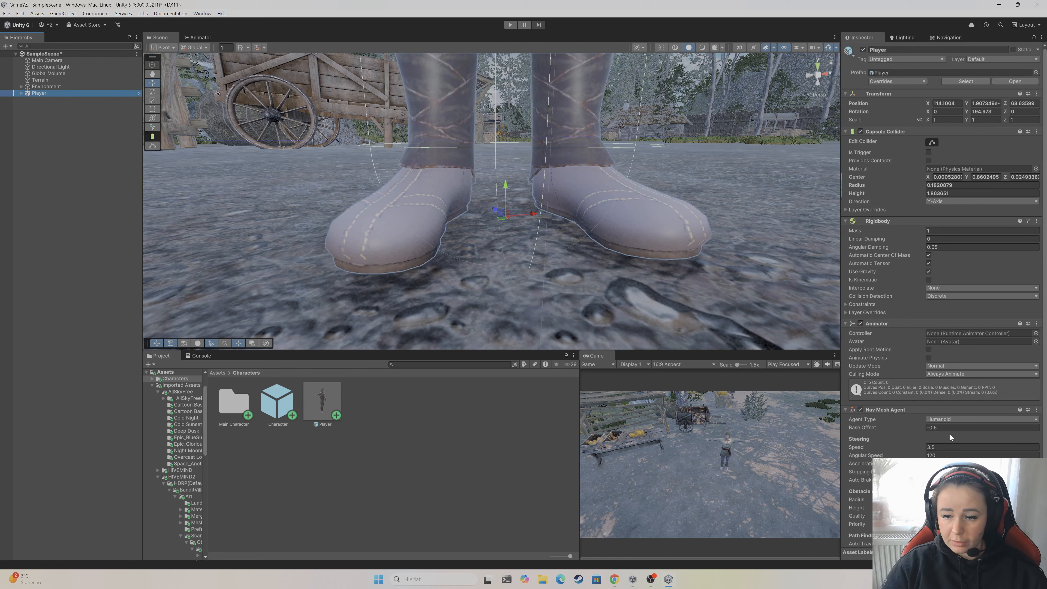
click(509, 25)
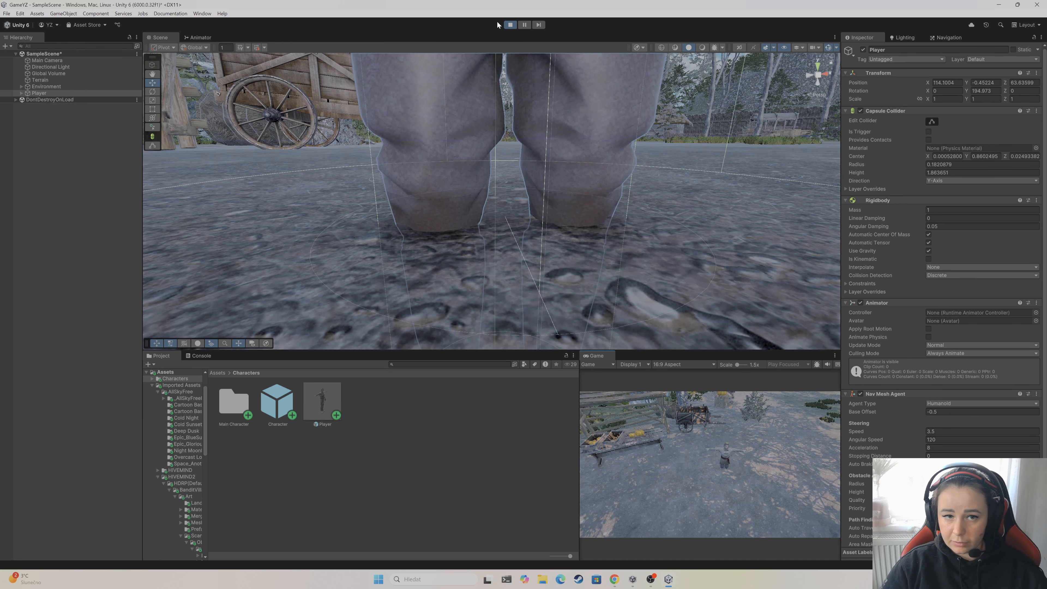
drag(885, 409, 894, 408)
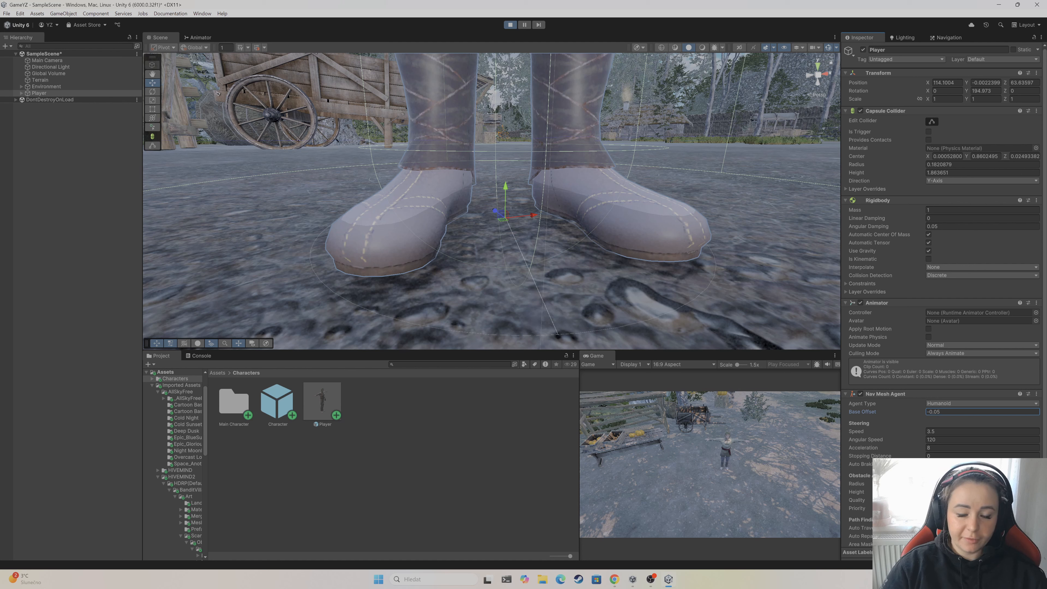
click(938, 412)
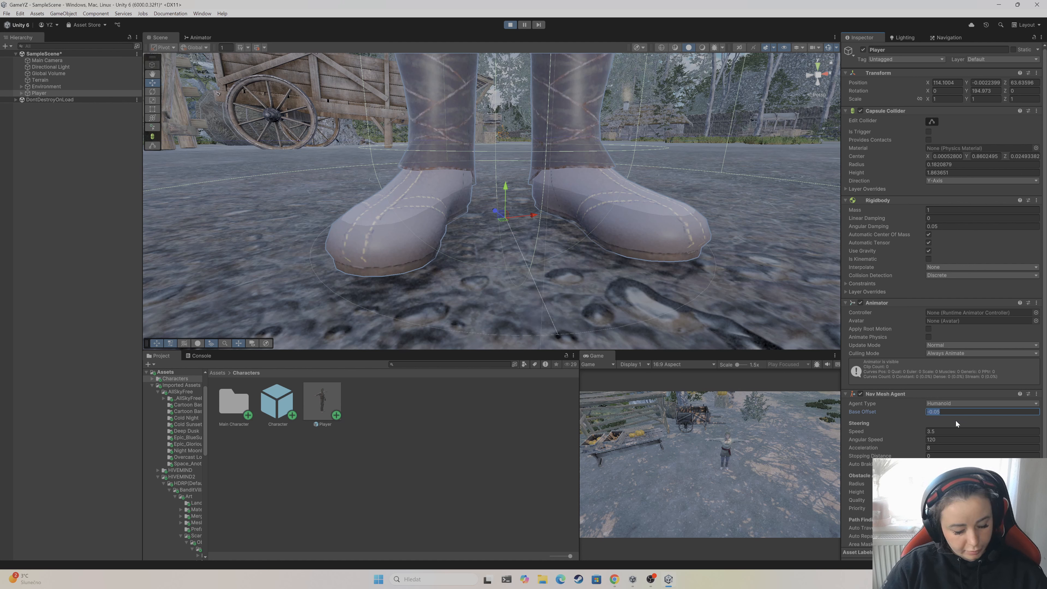
click(510, 25)
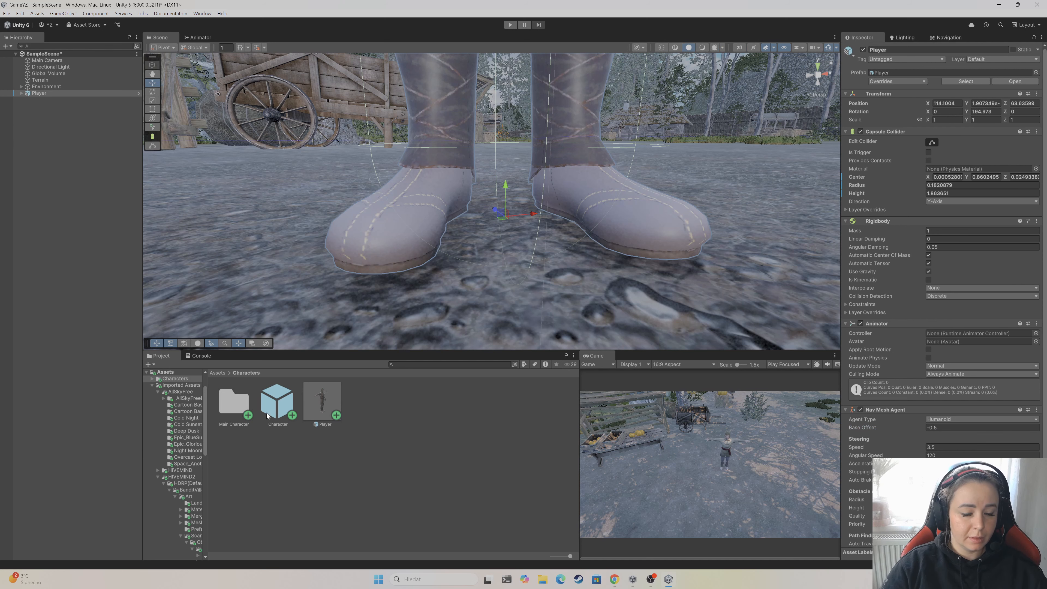
Open the Player prefab, set its Nav Mesh Agent Base Offset to -0.05 and return to the scene
double_click(327, 396)
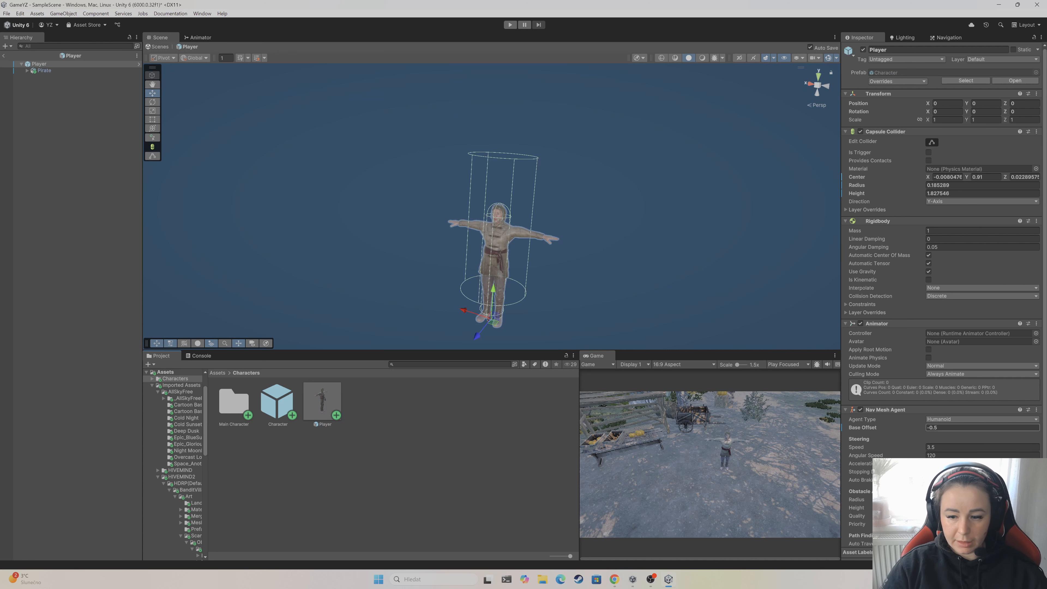
click(957, 428)
text(-0.05)
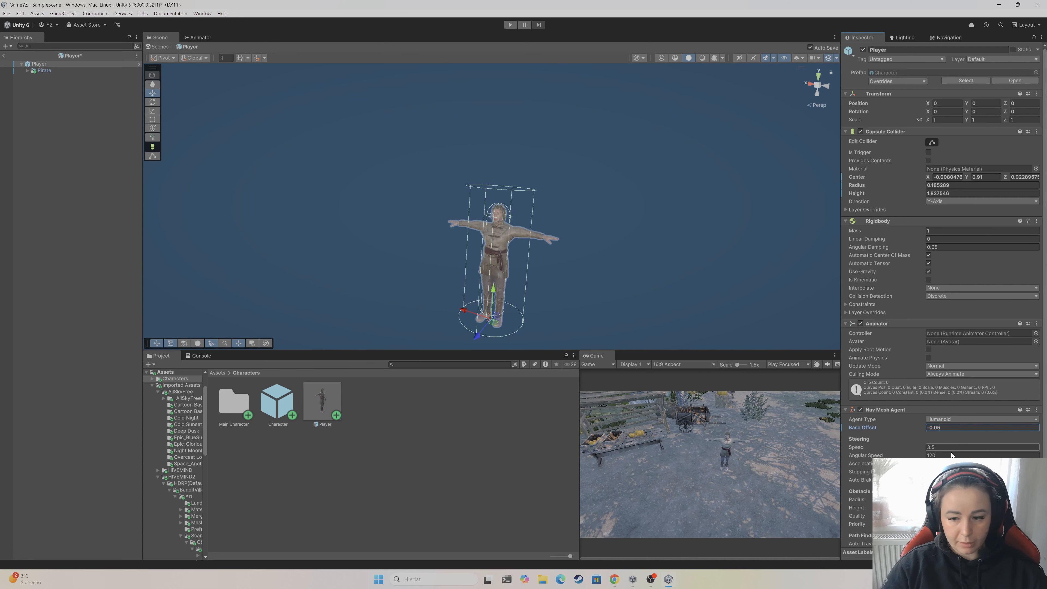
click(469, 441)
click(3, 55)
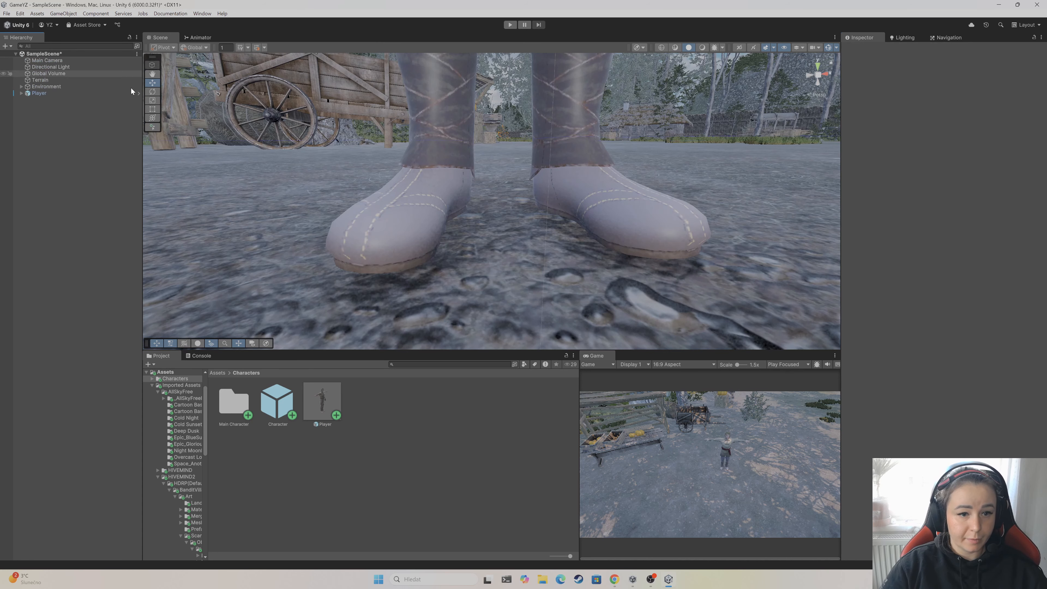
Check the Player's ground contact in play mode, stop the game and save the scene
click(510, 24)
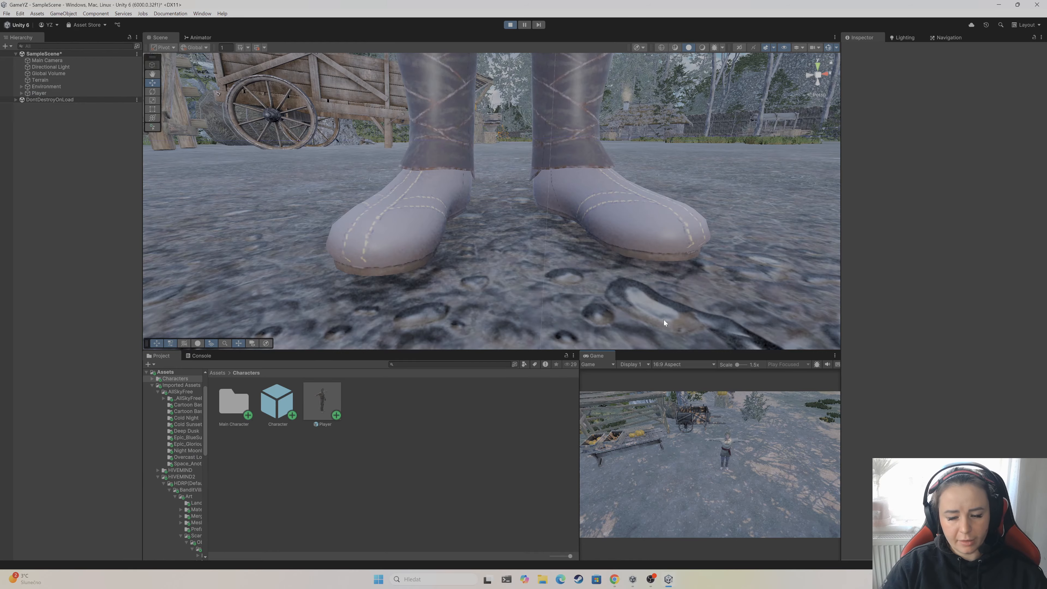
click(511, 28)
right_drag(521, 307, 435, 274)
key(s)
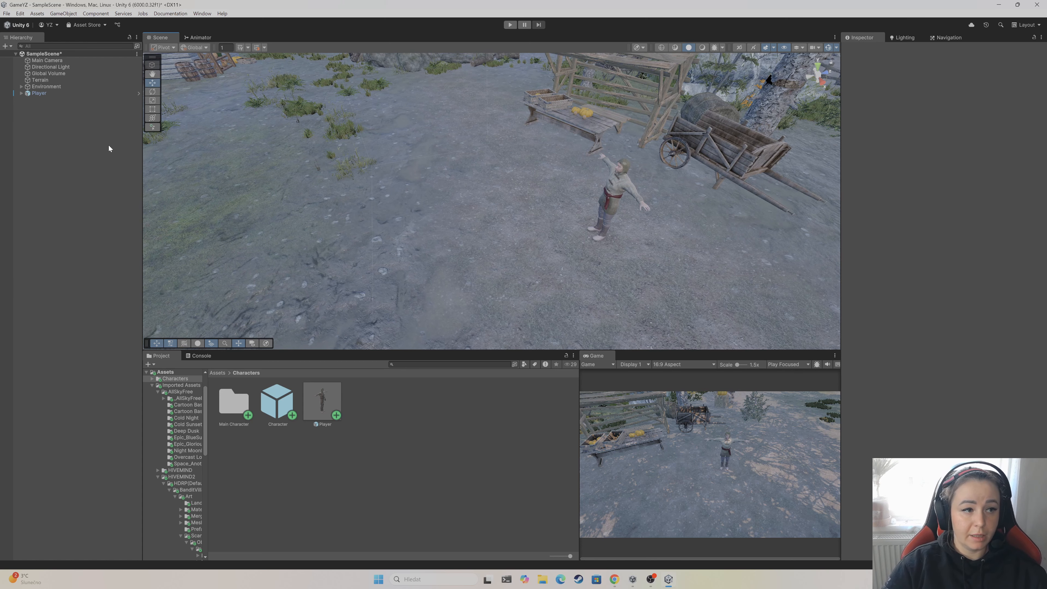
click(7, 14)
click(21, 54)
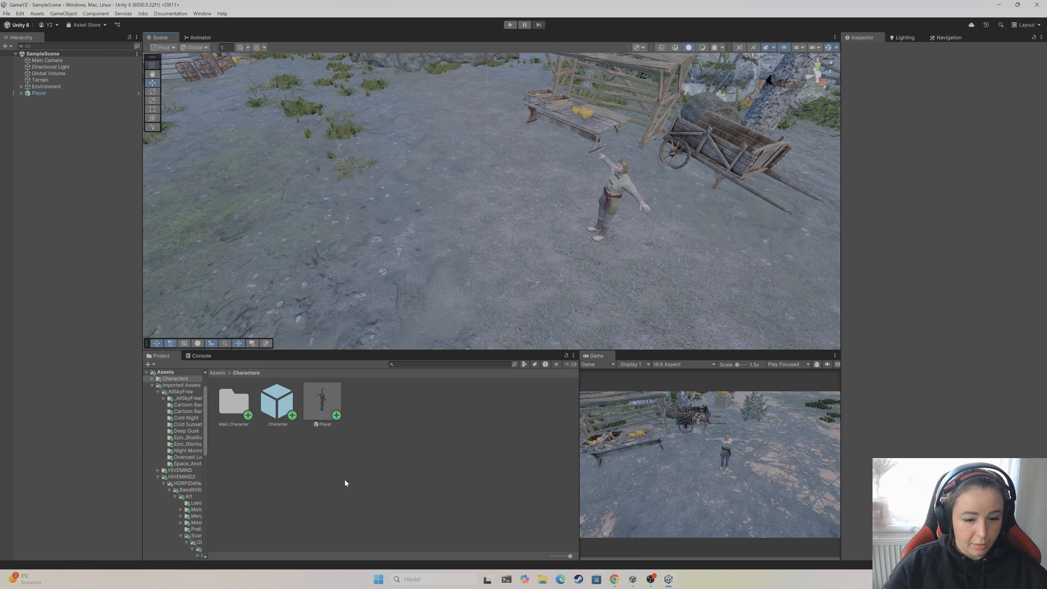
Switch to the browser's Asset Store page, open FREE - 32 RPG Animations in Unity and import the whole package into the project
click(615, 579)
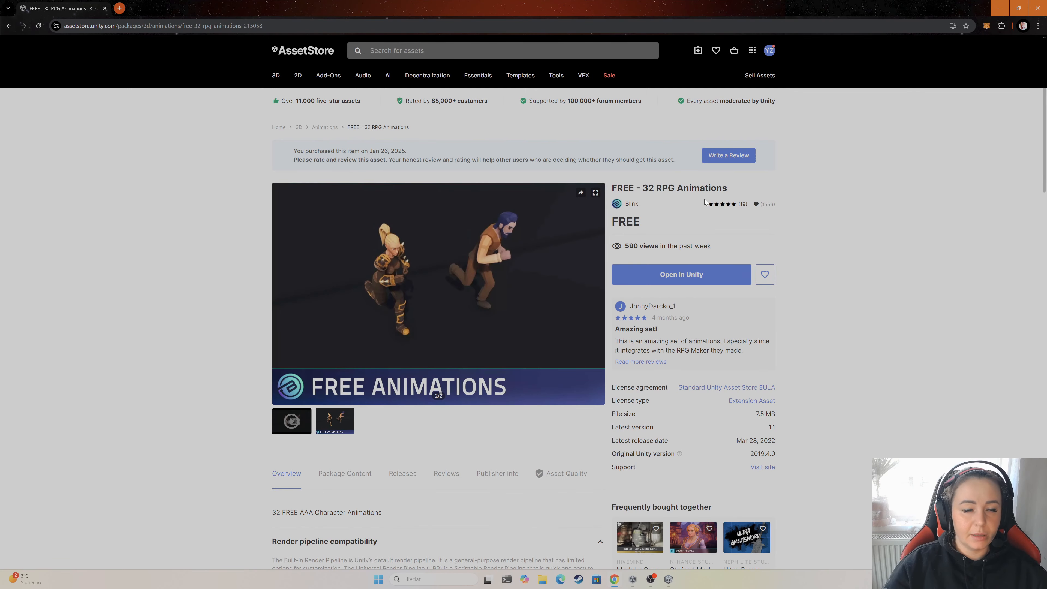
click(680, 275)
click(545, 102)
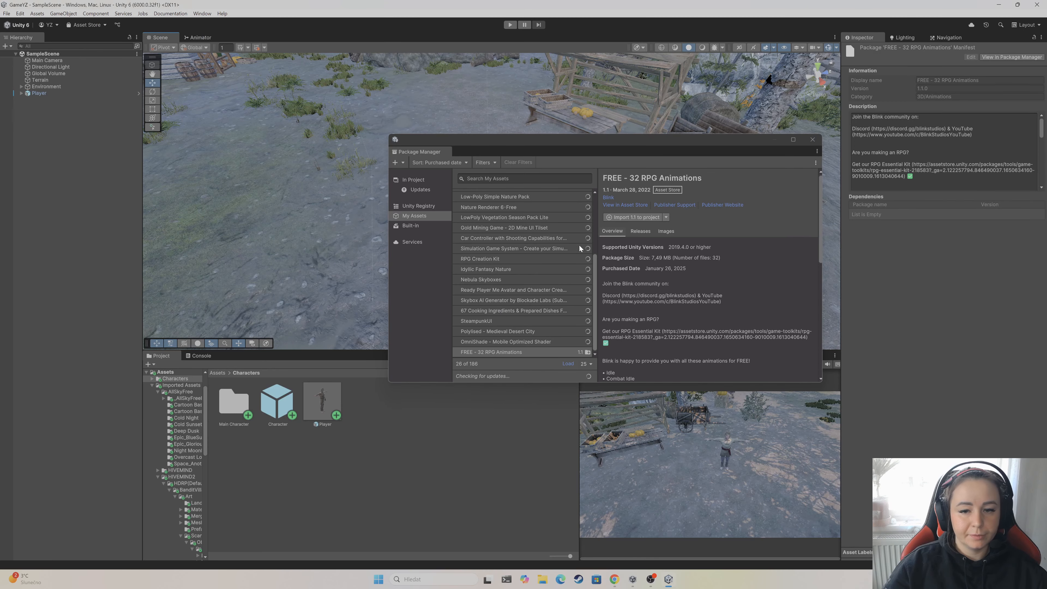
click(617, 218)
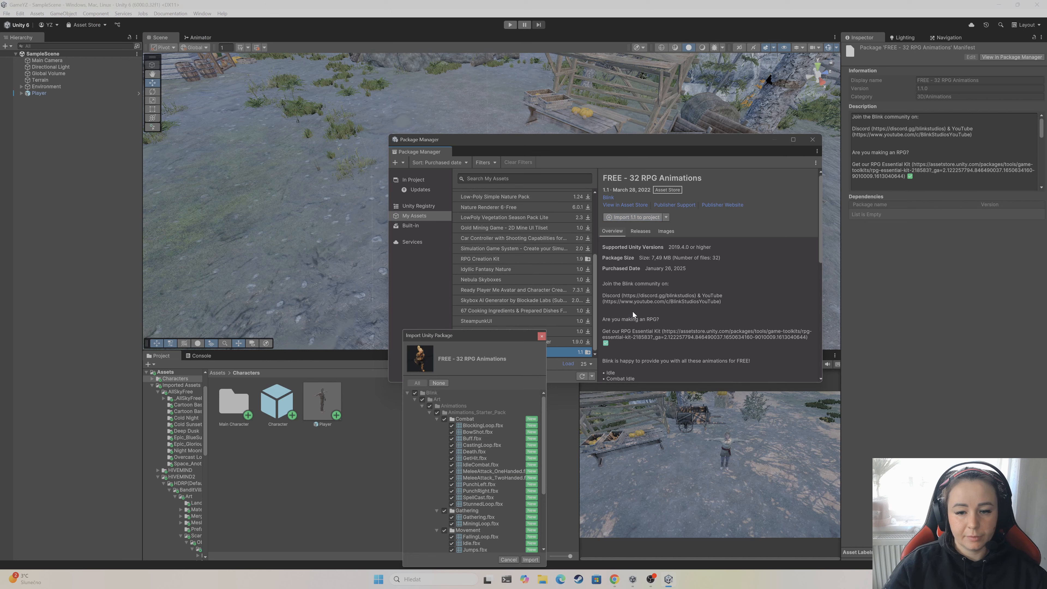
click(531, 560)
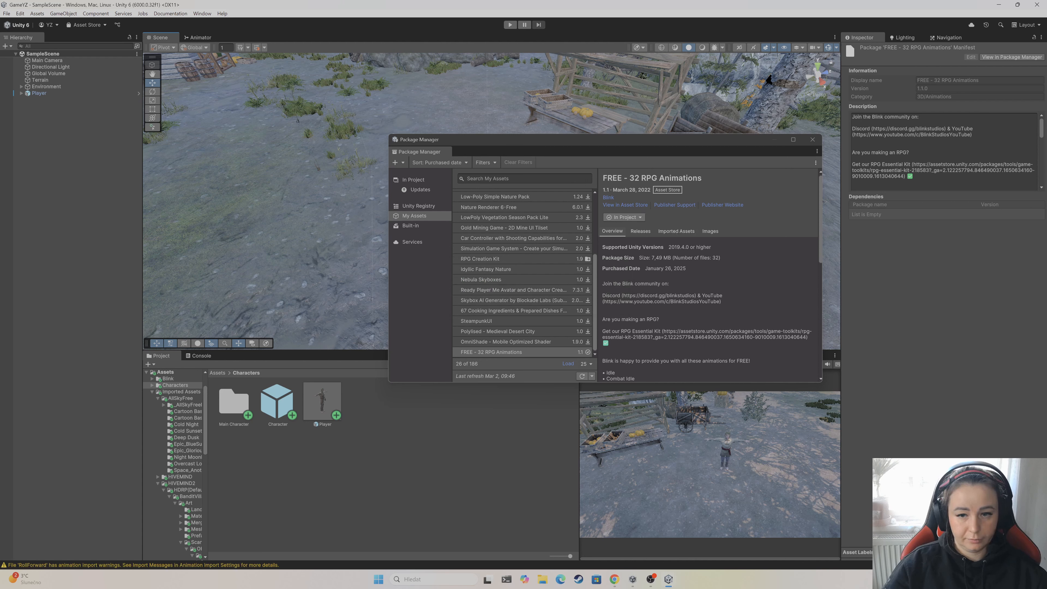
click(810, 141)
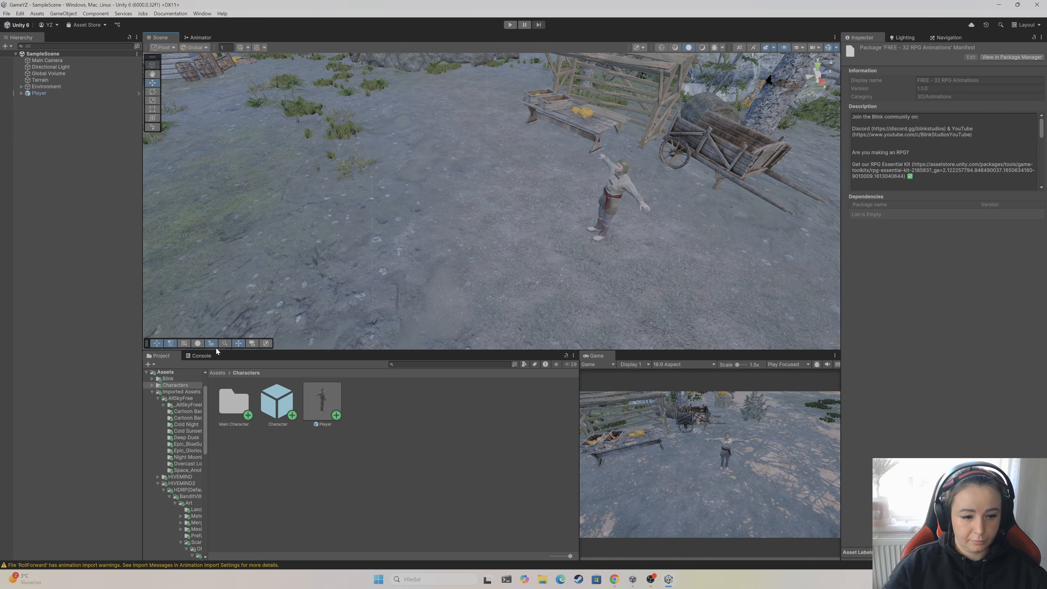
Move the Blink folder from Assets into the Imported Assets folder, then review the animation import warnings in the Console
click(216, 373)
click(234, 403)
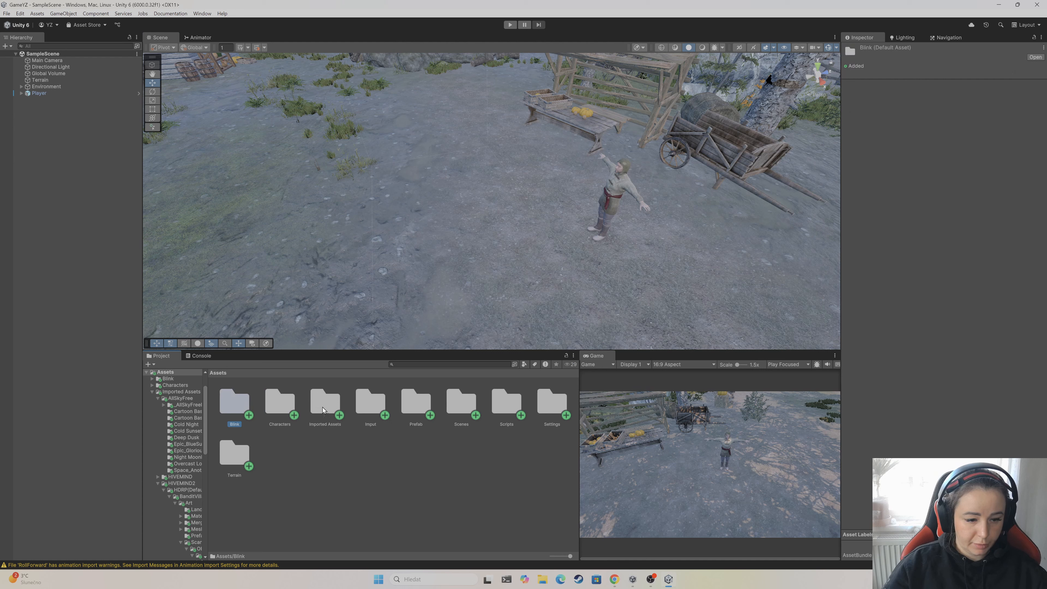
drag(321, 439, 325, 406)
click(202, 356)
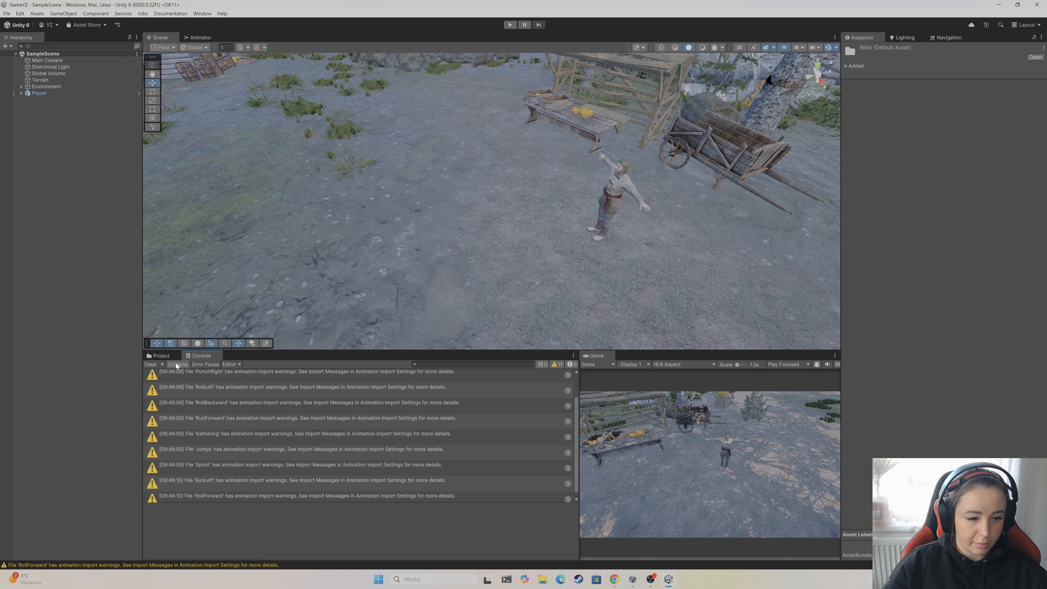
click(161, 355)
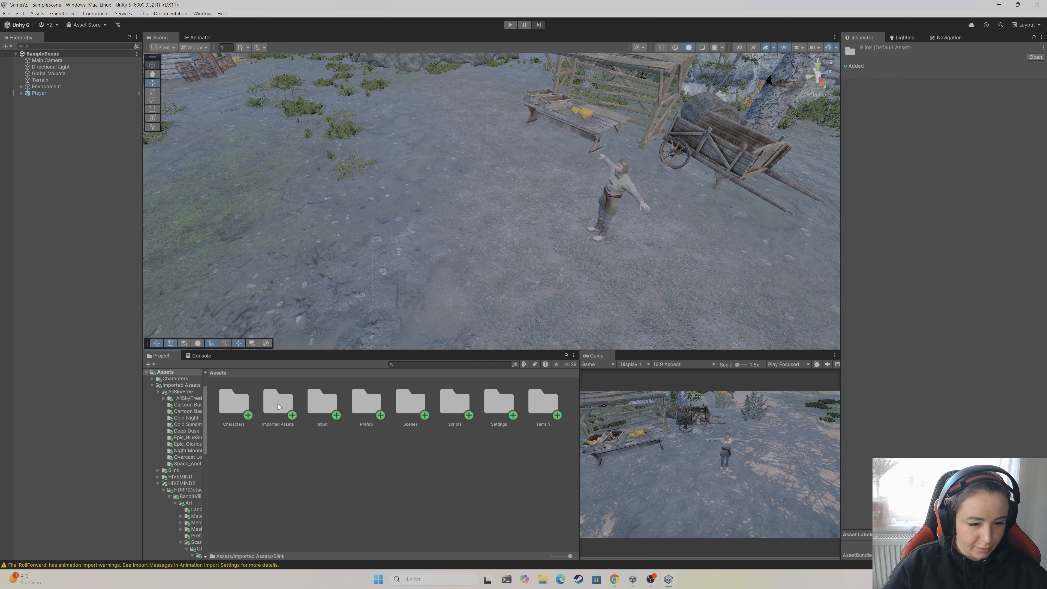
click(320, 425)
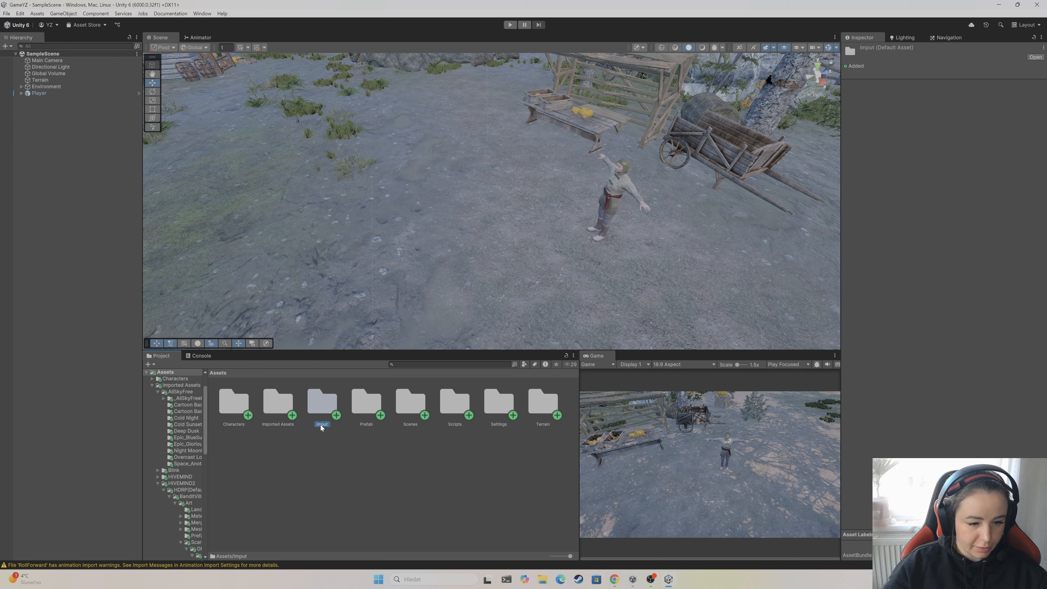
key(Return)
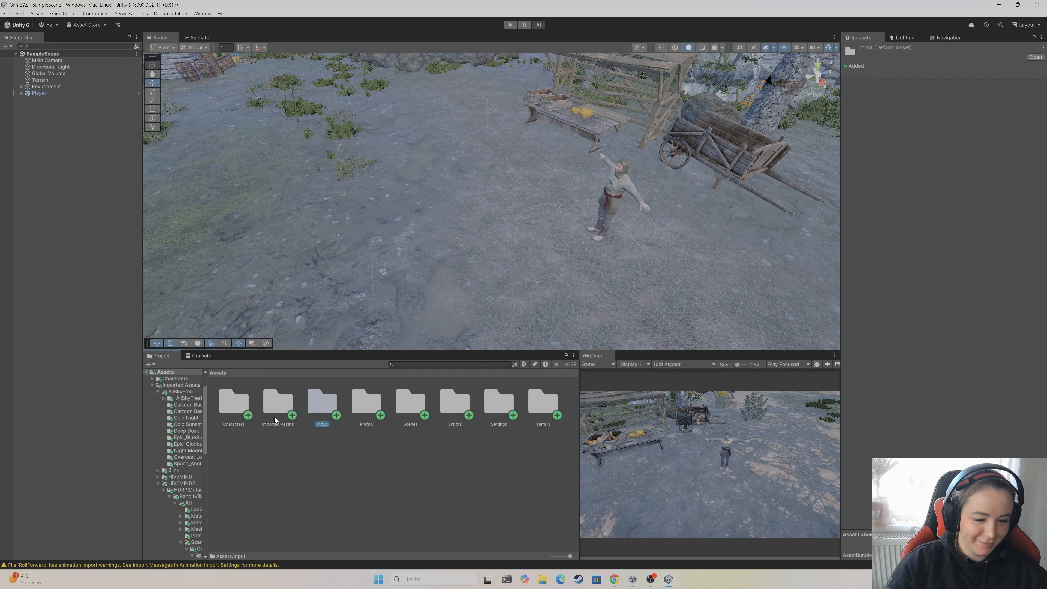
Open the Movement folder of Blink's Animations_Starter_Pack inside Imported Assets
double_click(268, 408)
click(269, 408)
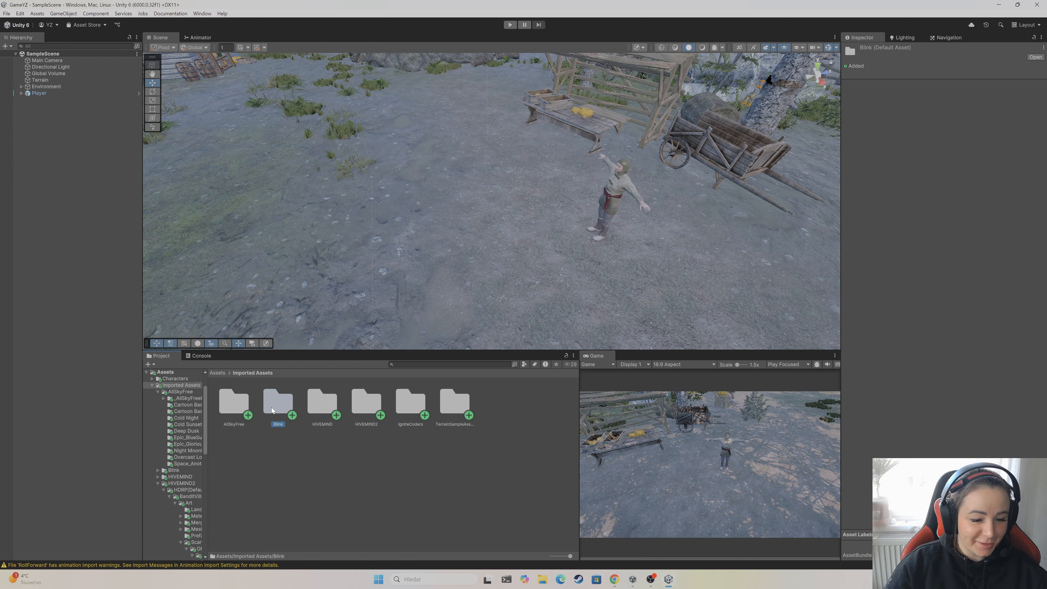
double_click(271, 406)
double_click(233, 400)
double_click(232, 400)
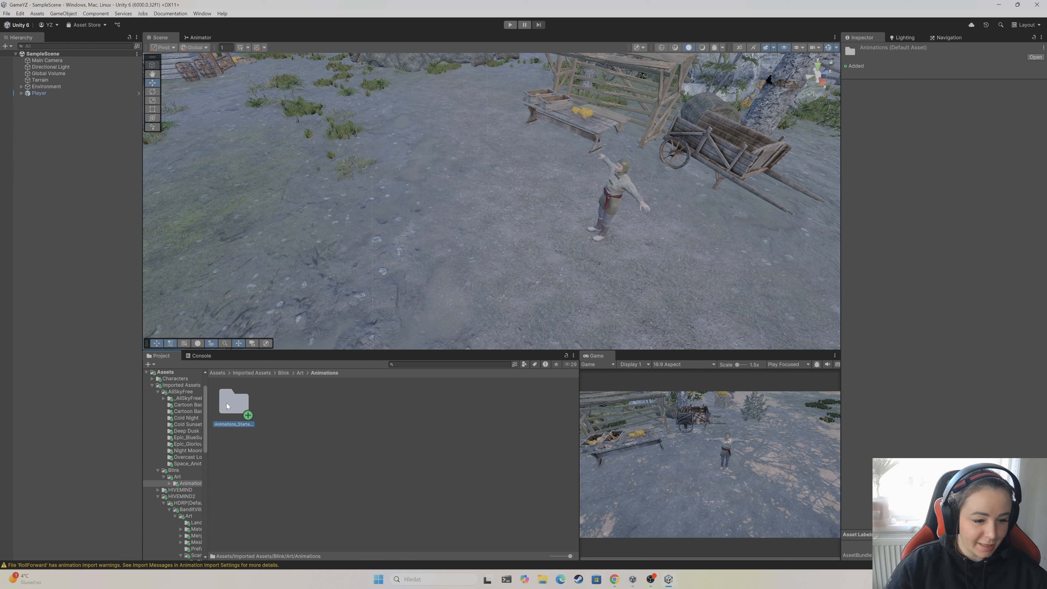
double_click(228, 402)
double_click(318, 405)
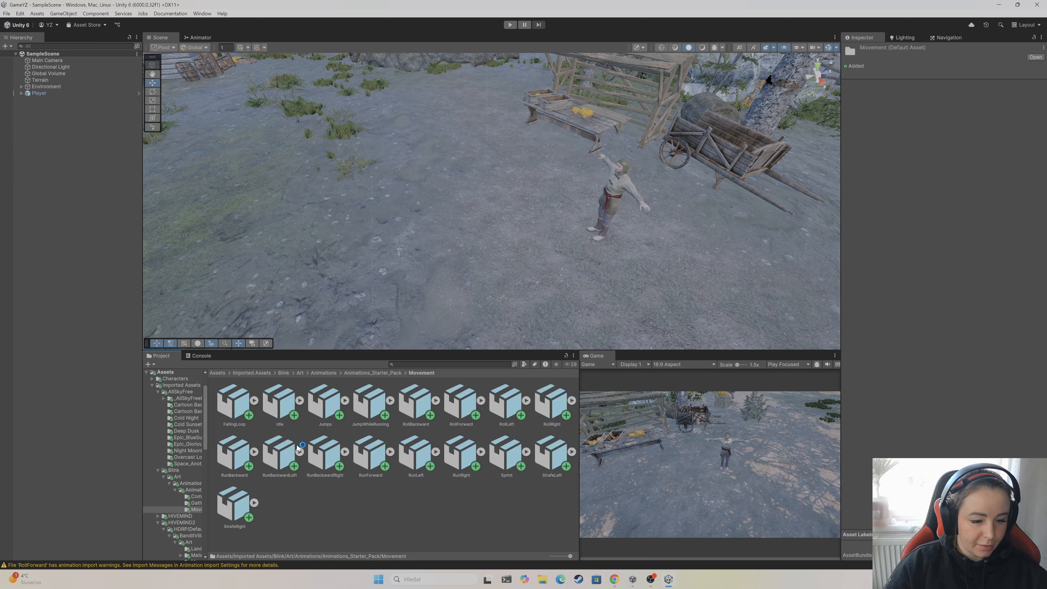
Read the import messages in the Jumps animation's import settings
click(327, 405)
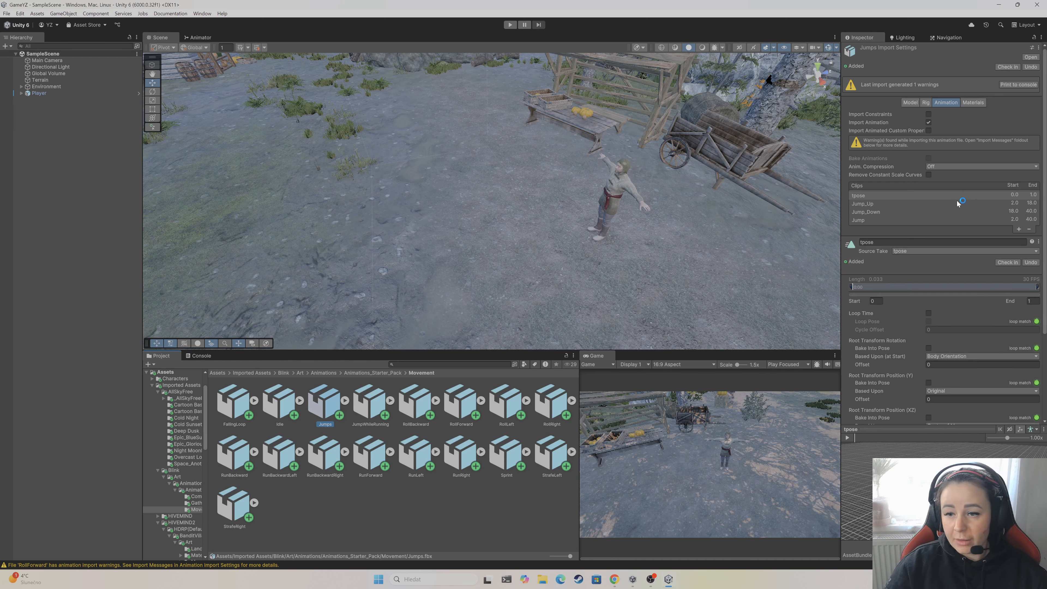
scroll(940, 248, down, 3)
scroll(909, 396, down, 1)
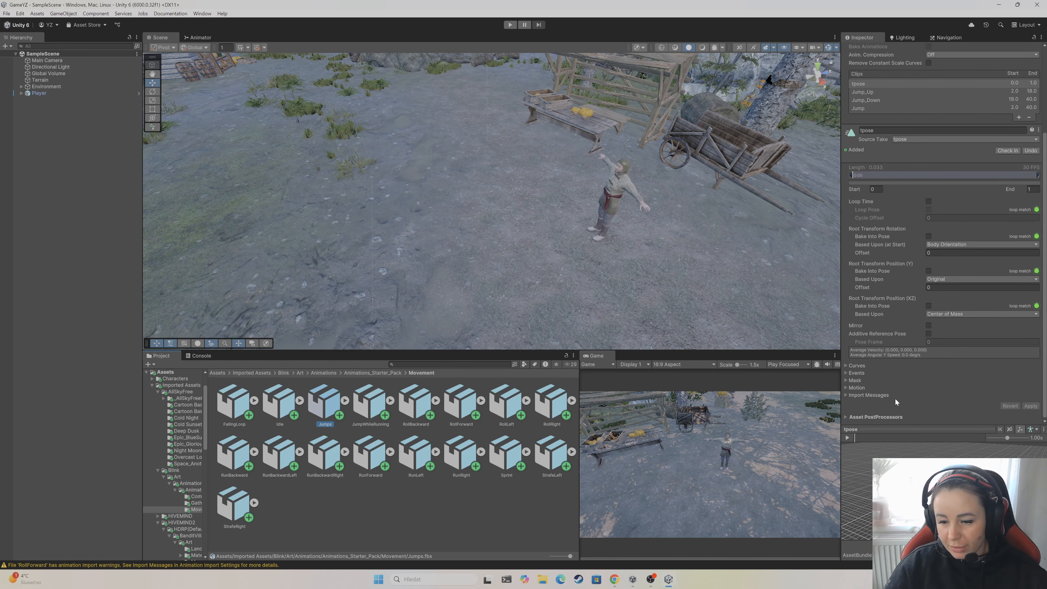
click(858, 395)
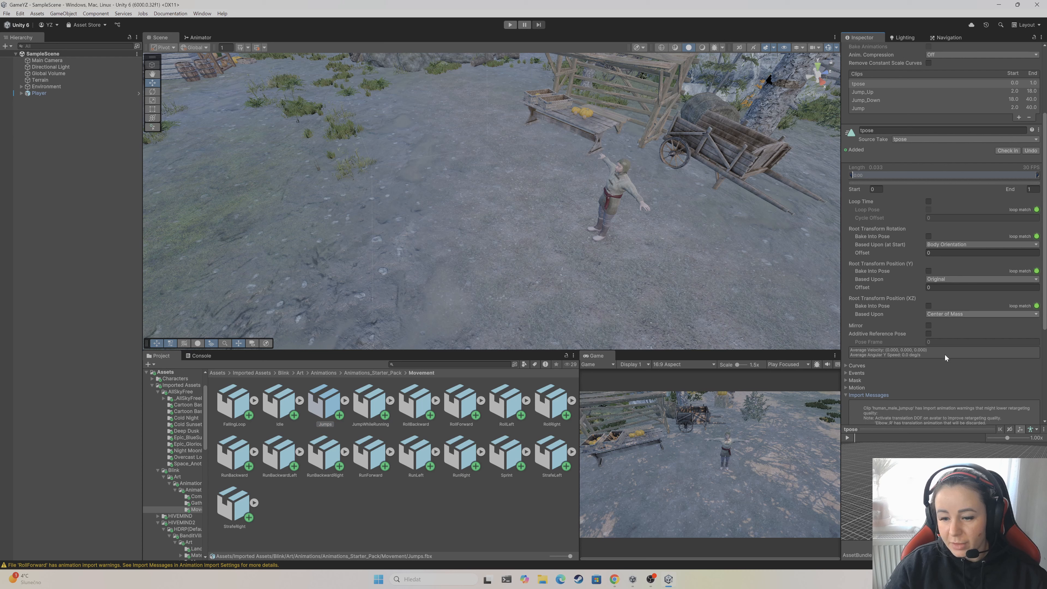
scroll(945, 354, down, 5)
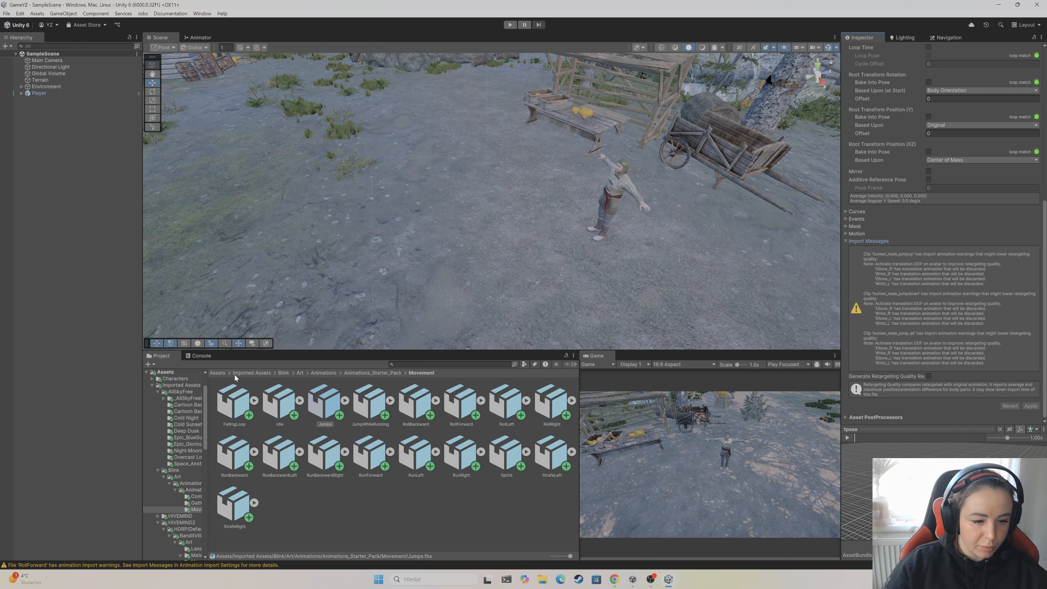
Open the avatar configuration of the Pirate model in Characters > Main Character > source from its Rig settings
click(219, 373)
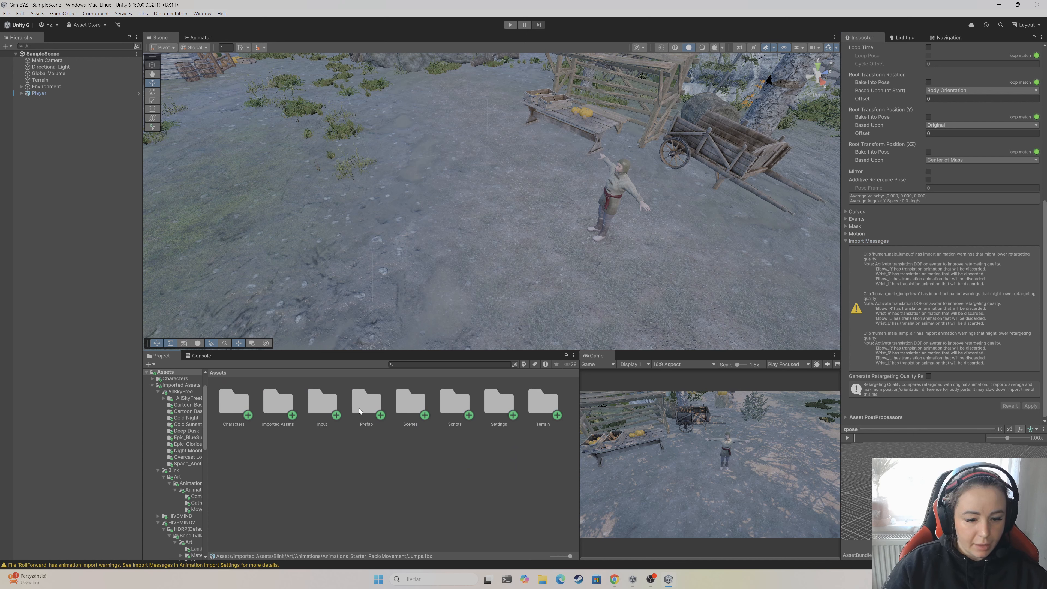
double_click(238, 404)
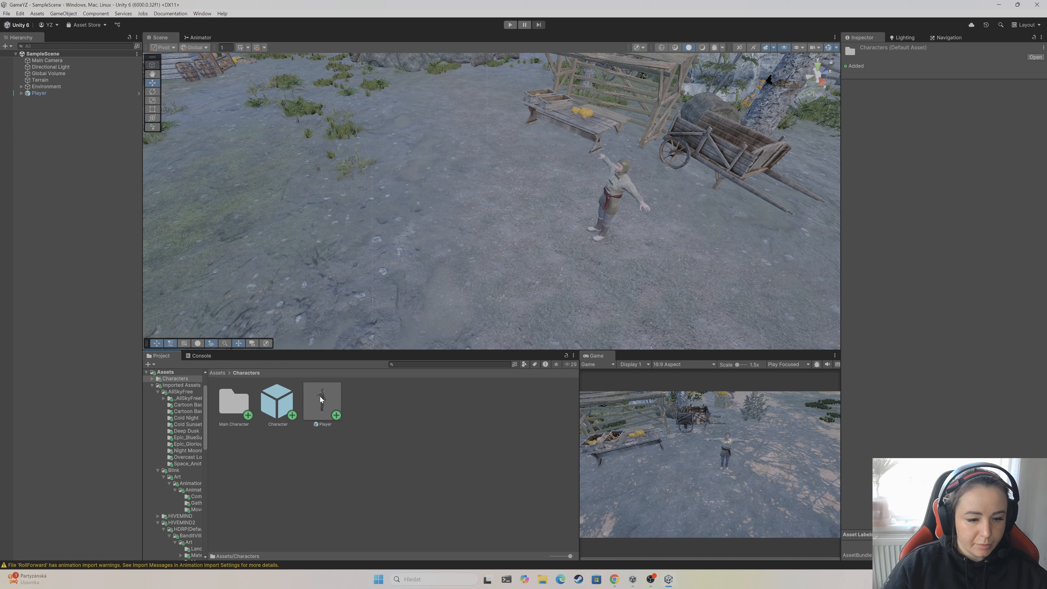
double_click(241, 402)
double_click(244, 404)
click(357, 401)
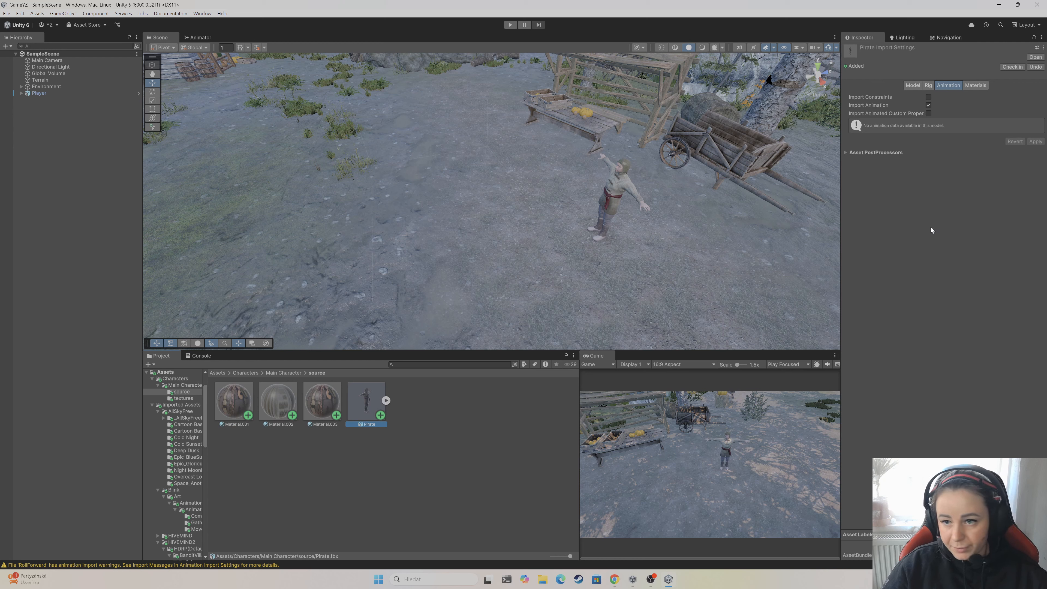
click(925, 85)
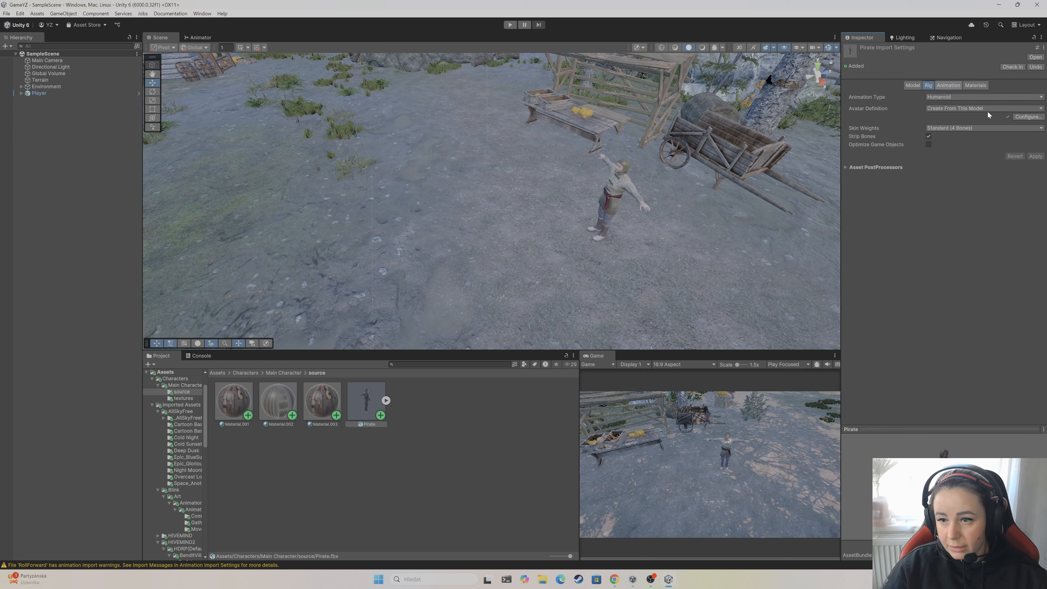
click(1025, 118)
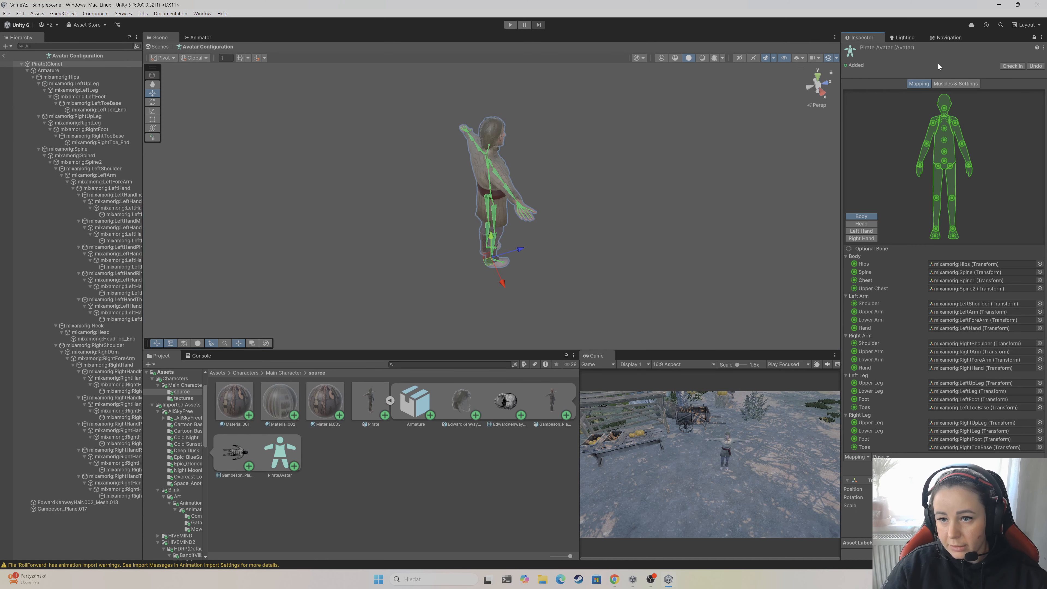
Enable Translation DoF in the Pirate avatar's muscle settings, apply the change and leave the avatar configuration
click(952, 83)
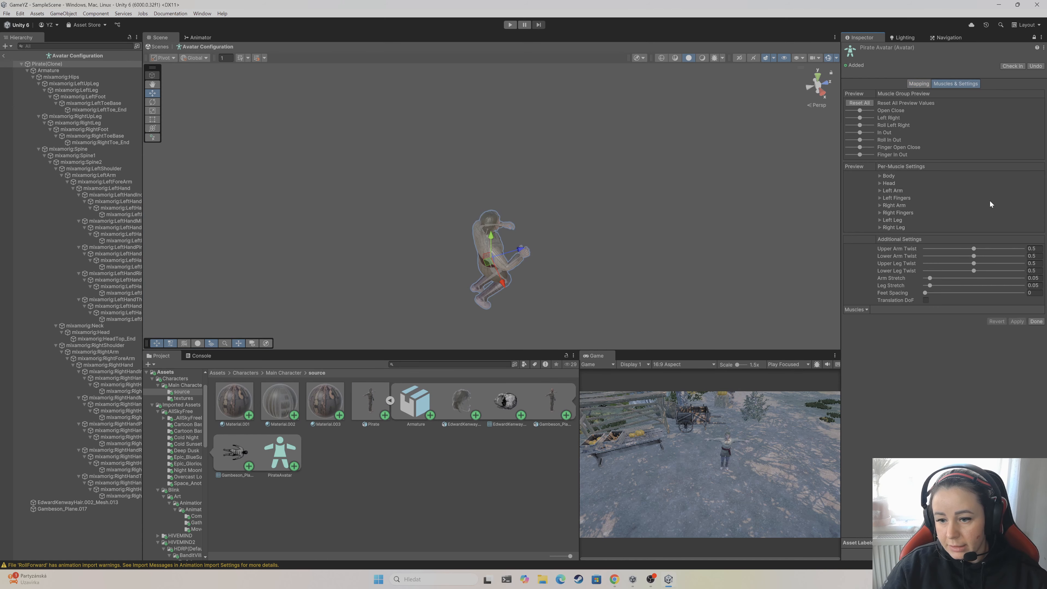
click(925, 300)
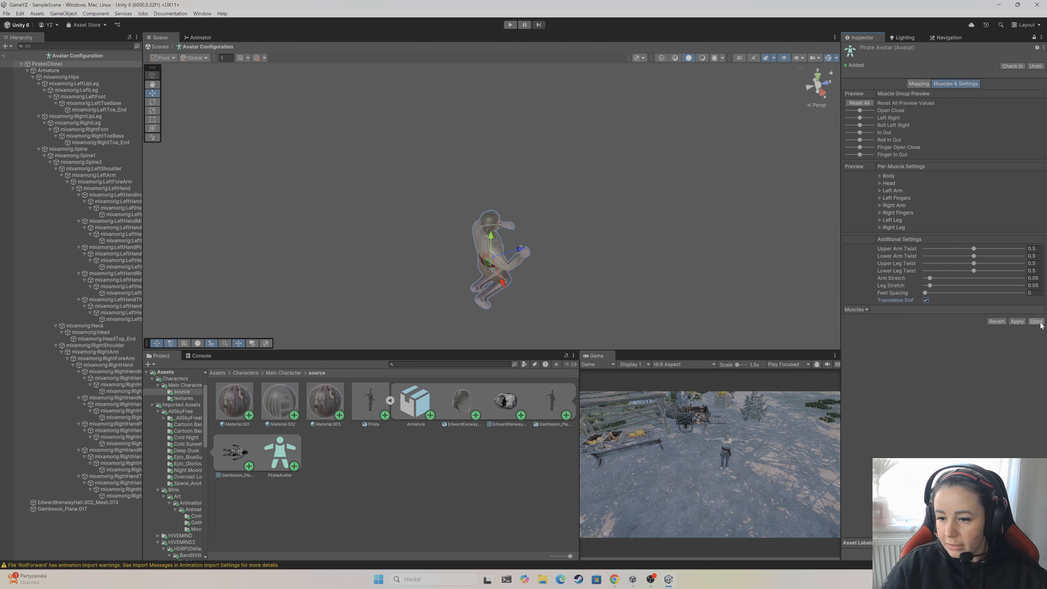
click(1017, 321)
click(1036, 321)
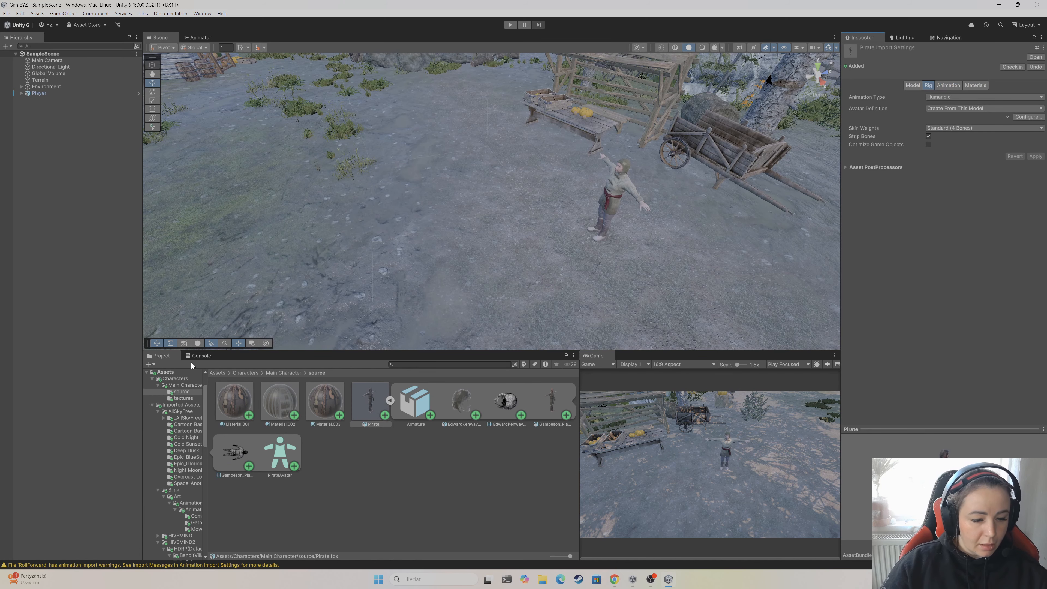
Check the animation import warnings in the Console and collapse the Pirate model's sub-assets in the project
click(206, 355)
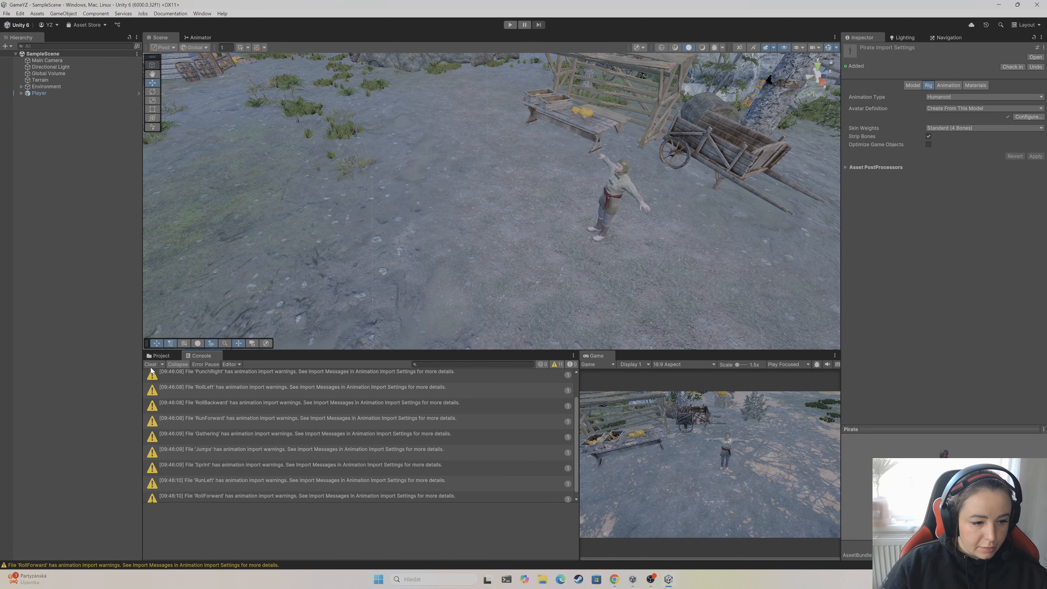
click(160, 356)
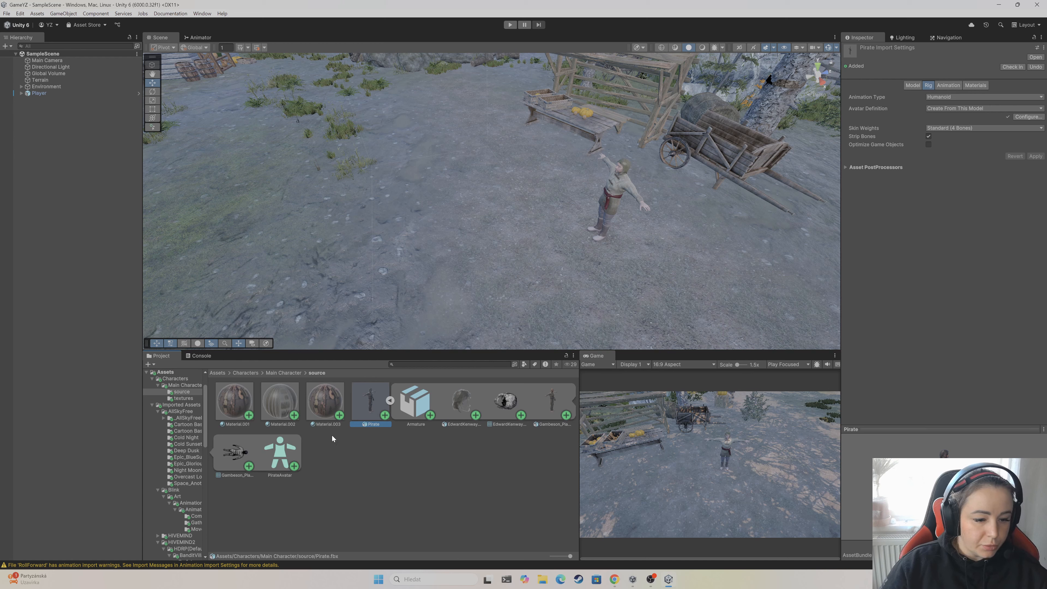
click(390, 401)
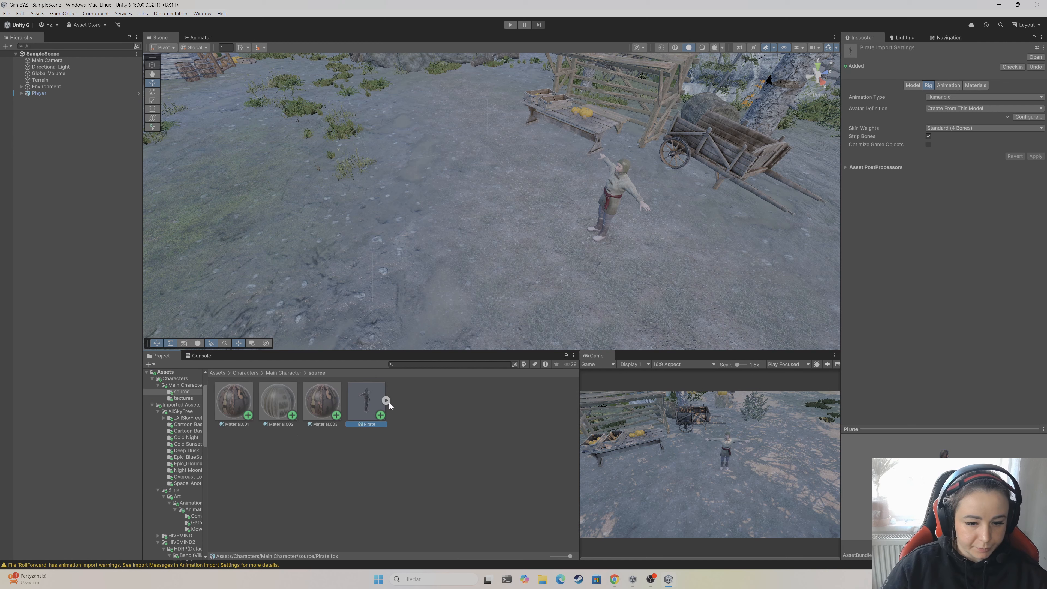
Return to Blink's Movement animation folder and recheck the Jumps file's rig and animation import settings
click(220, 374)
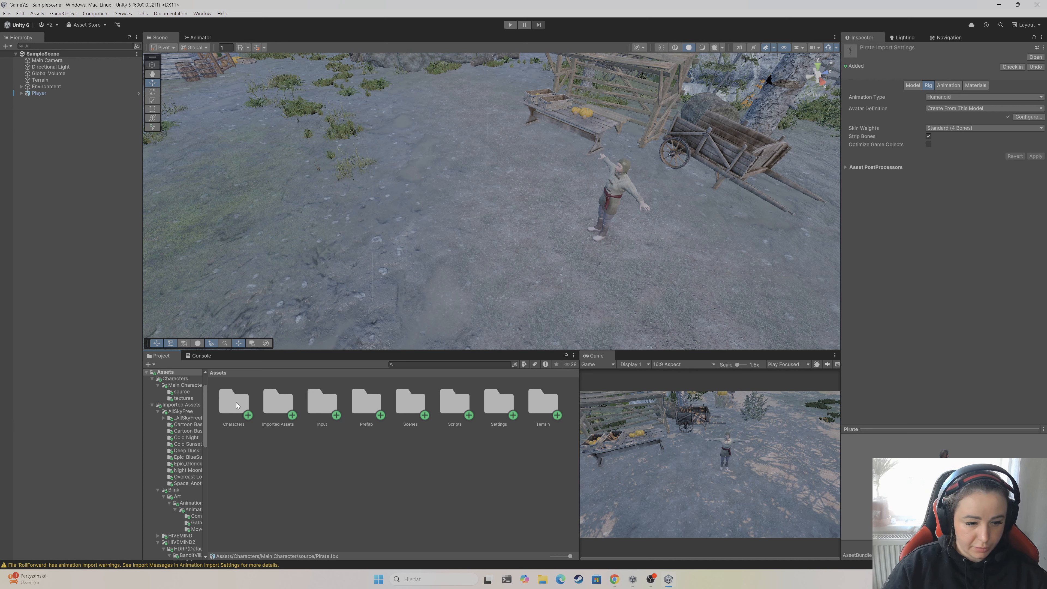
double_click(281, 401)
double_click(278, 401)
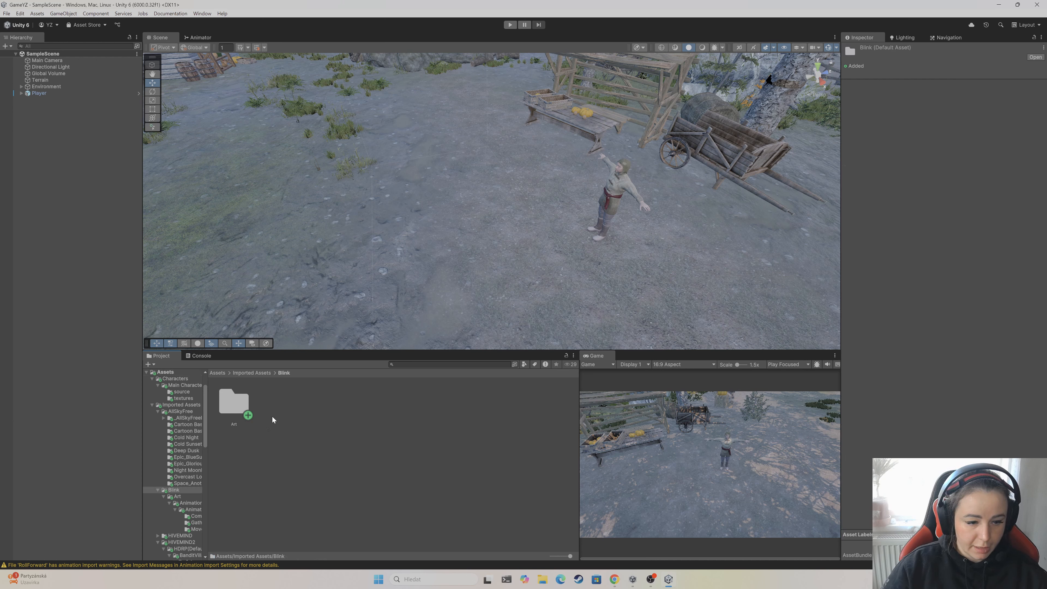
double_click(237, 403)
double_click(232, 403)
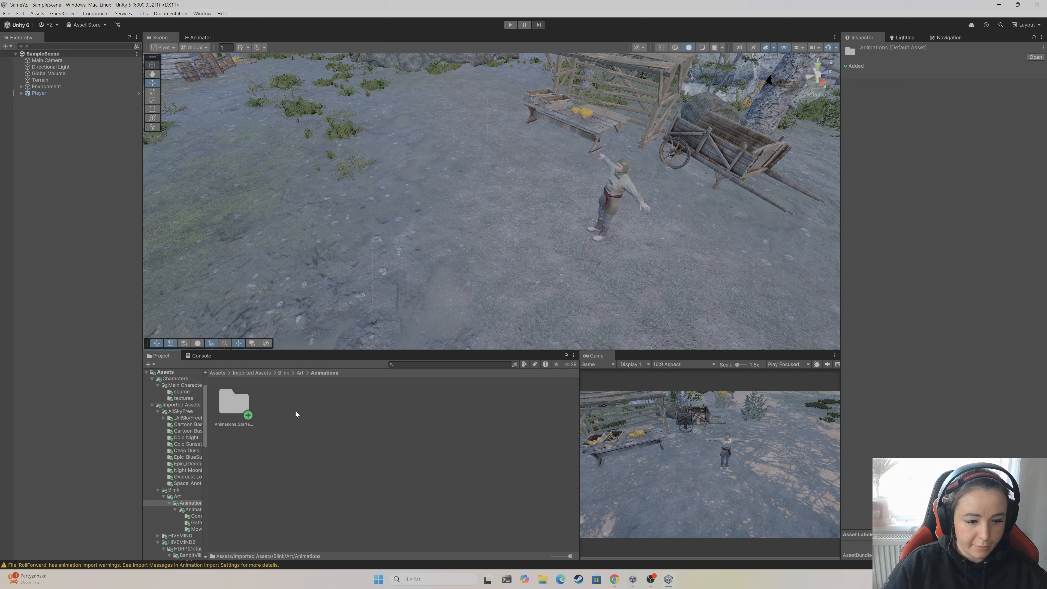
click(249, 402)
double_click(242, 407)
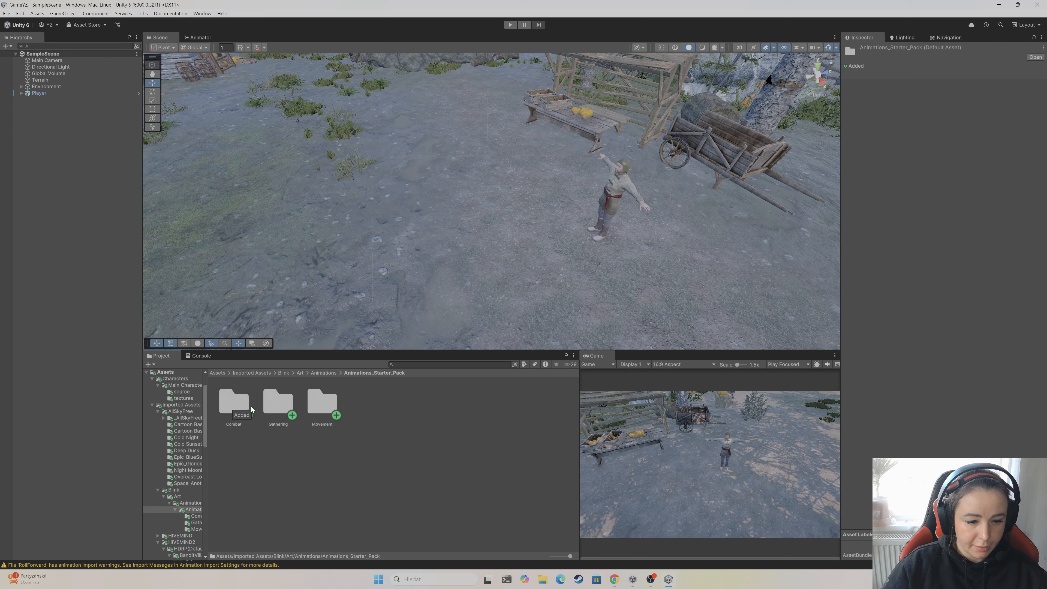
double_click(323, 400)
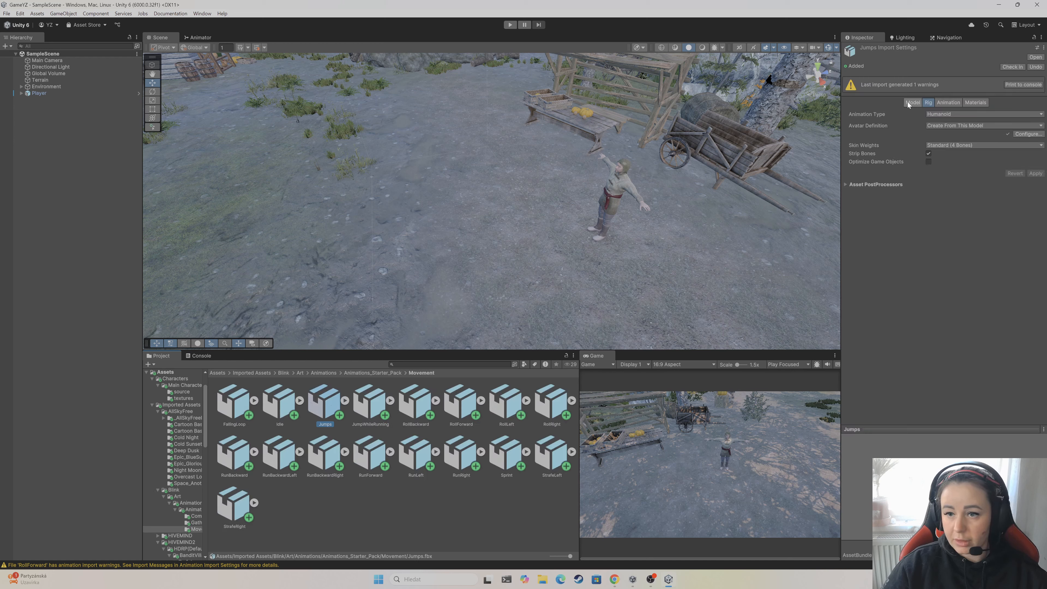
click(943, 103)
scroll(962, 392, down, 6)
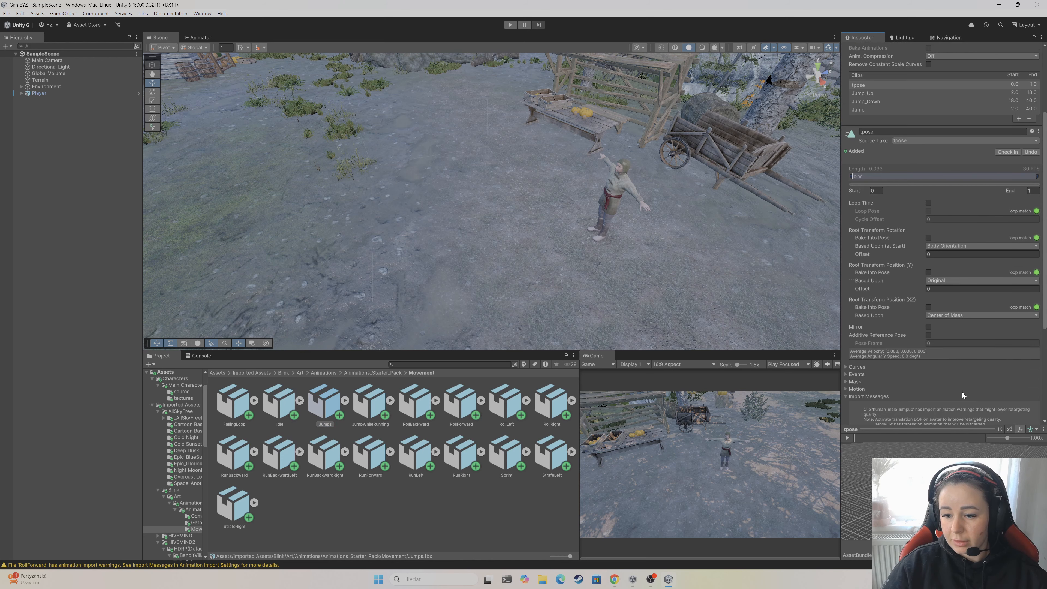
scroll(971, 383, up, 7)
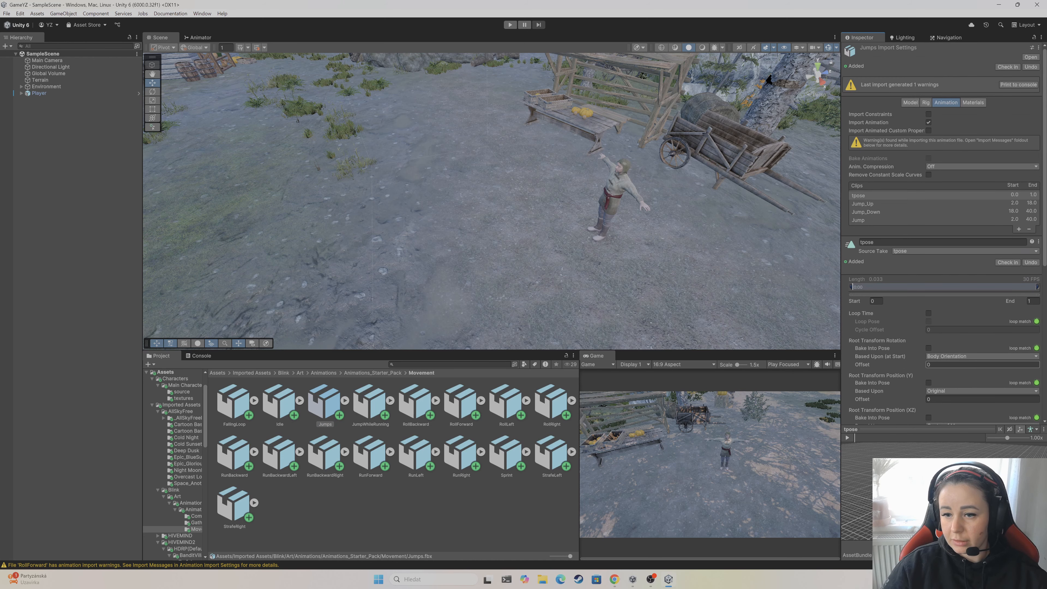
Preview the Idle clip of the Idle animation file with an enlarged preview area, and pause playback
click(285, 402)
click(864, 170)
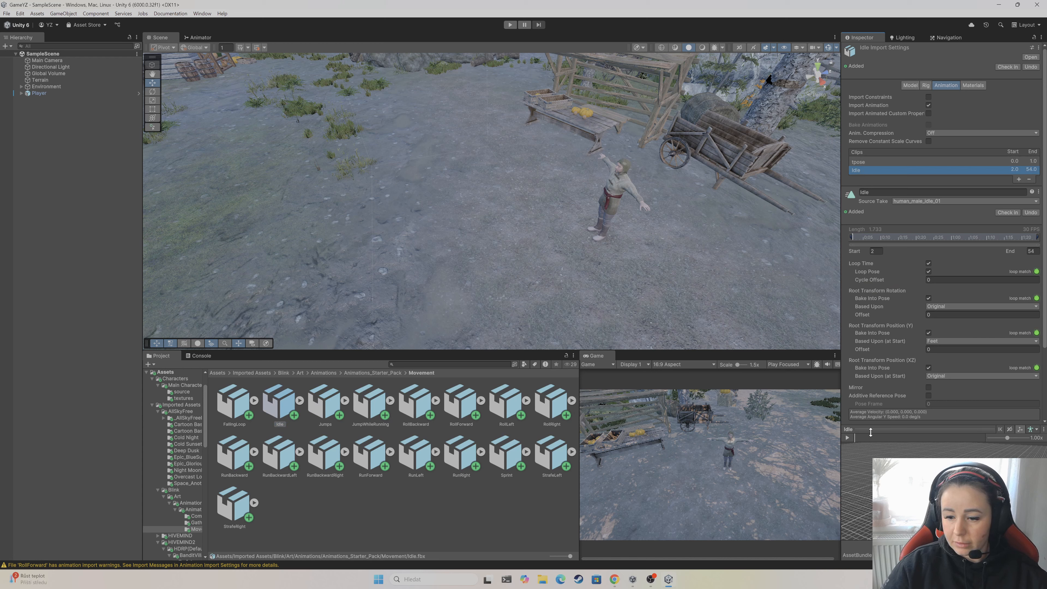
drag(870, 431, 861, 387)
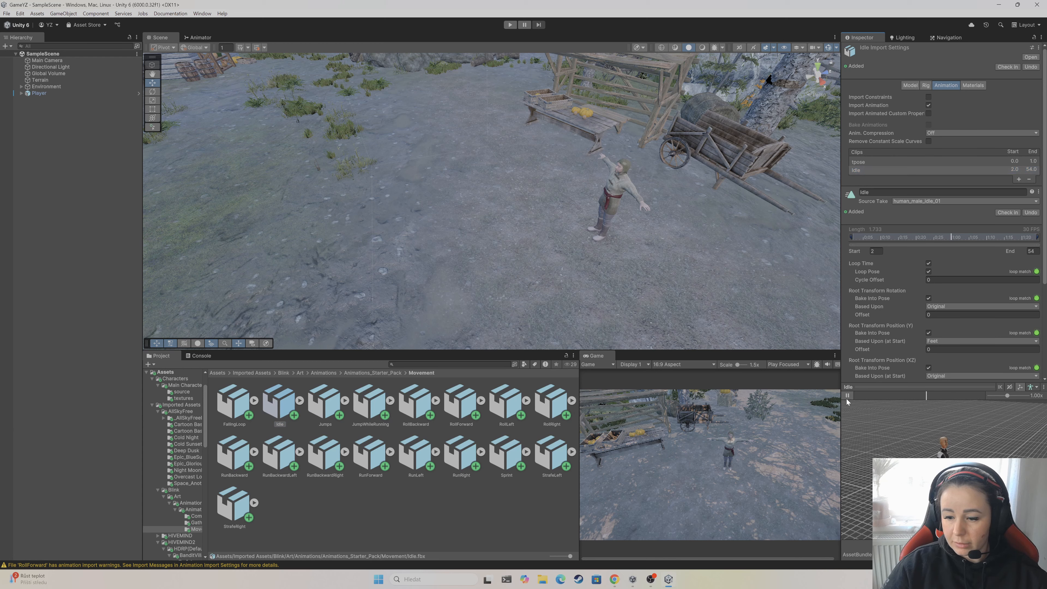
click(848, 396)
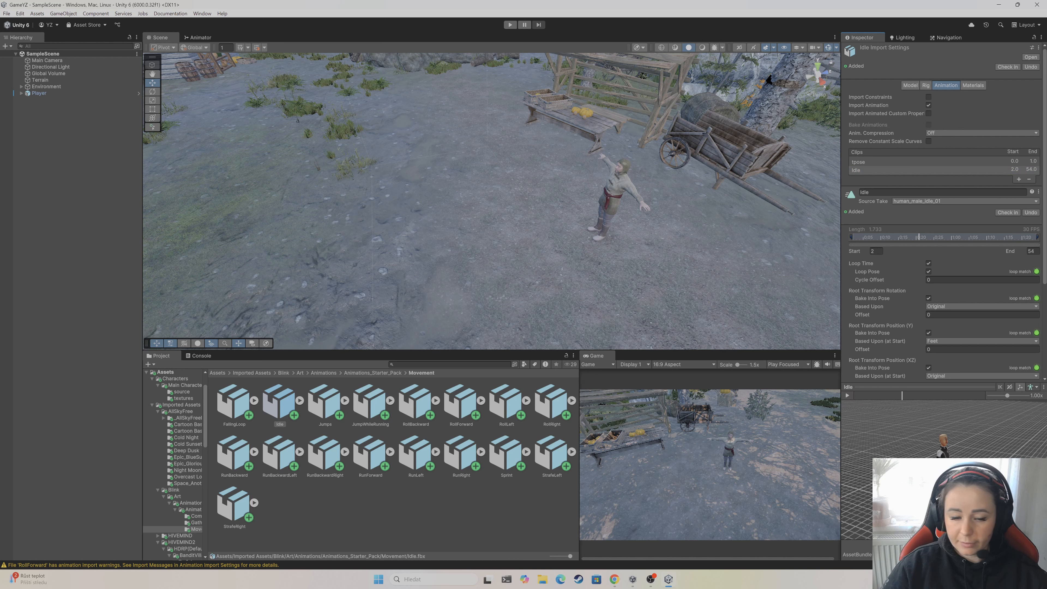
Create a folder named Animation inside the Characters folder
click(212, 373)
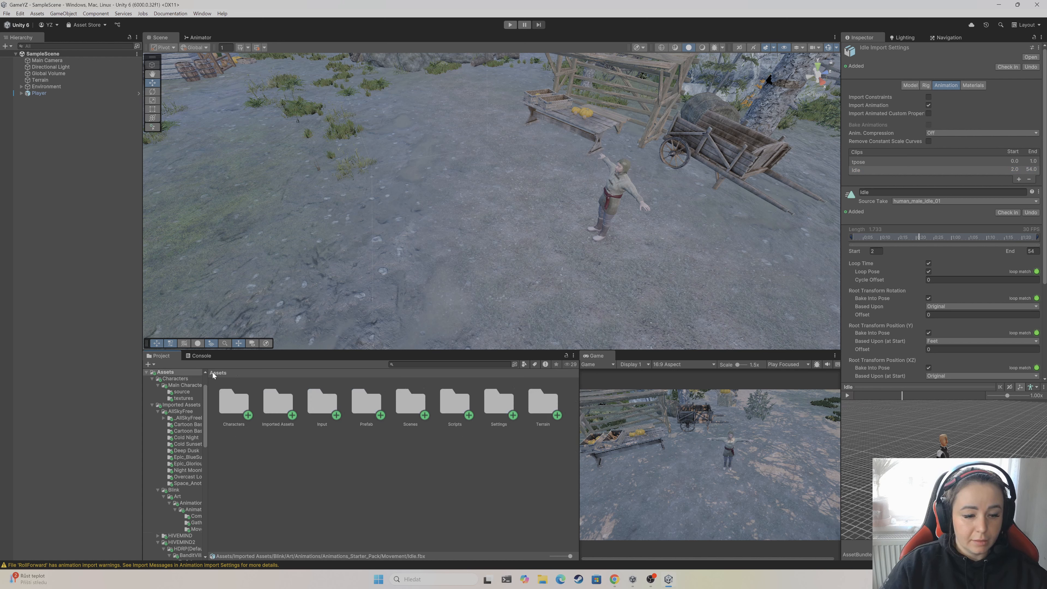
double_click(234, 407)
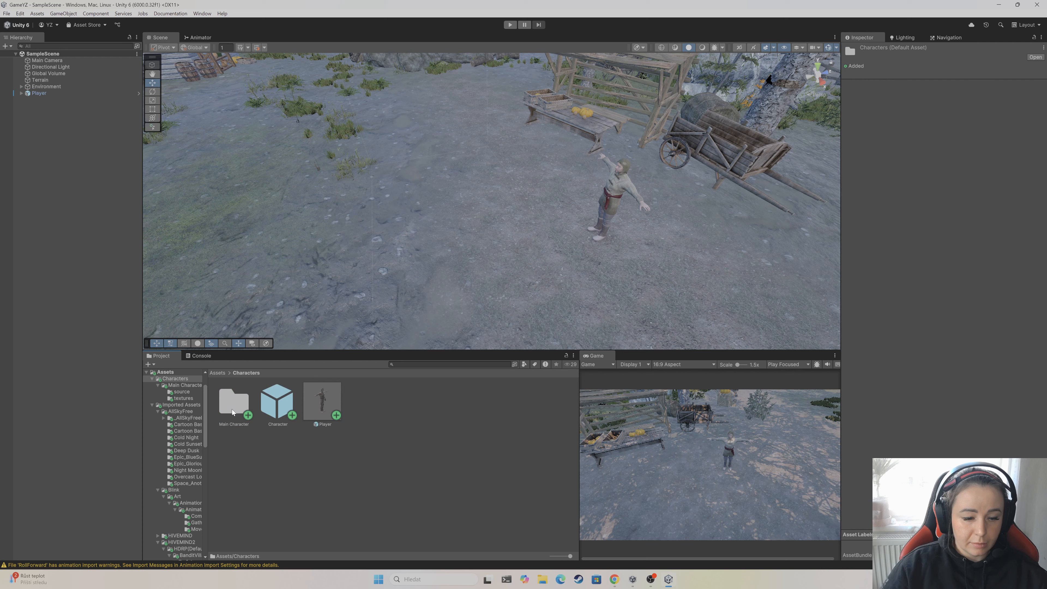
right_click(402, 409)
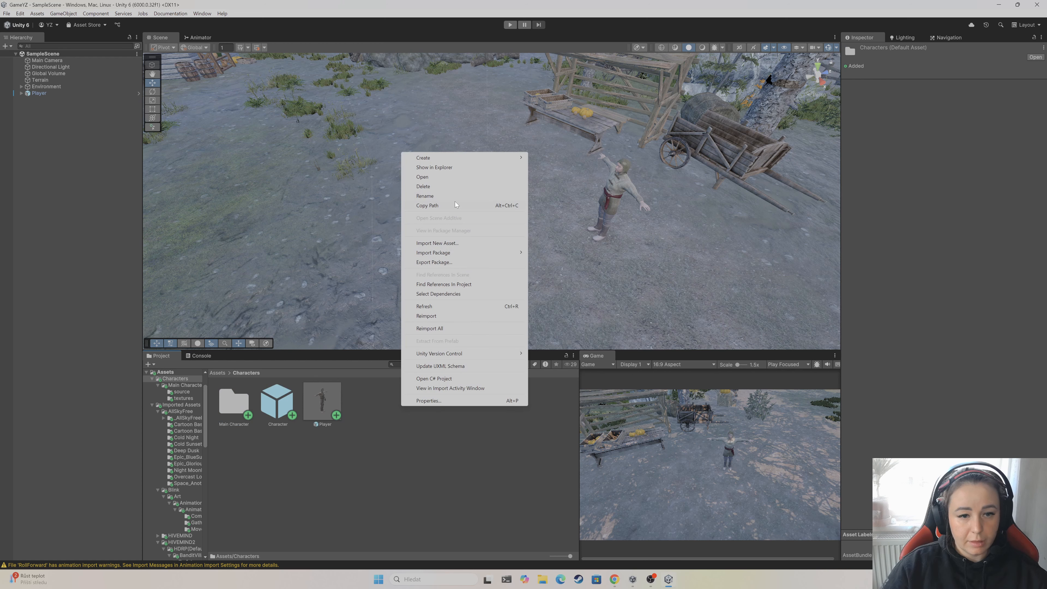
mouse_move(447, 159)
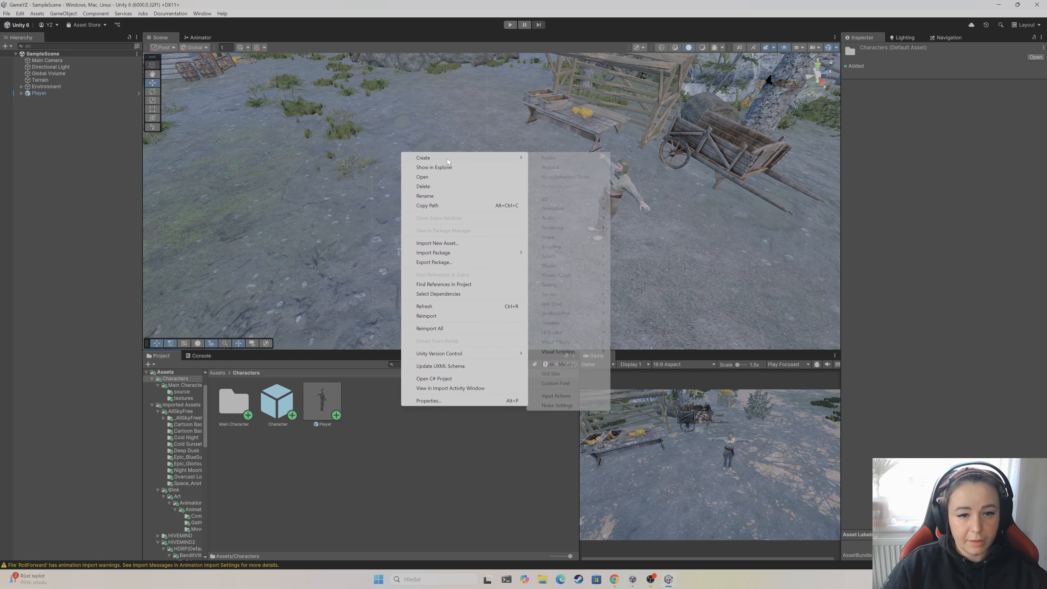
click(562, 157)
text(A)
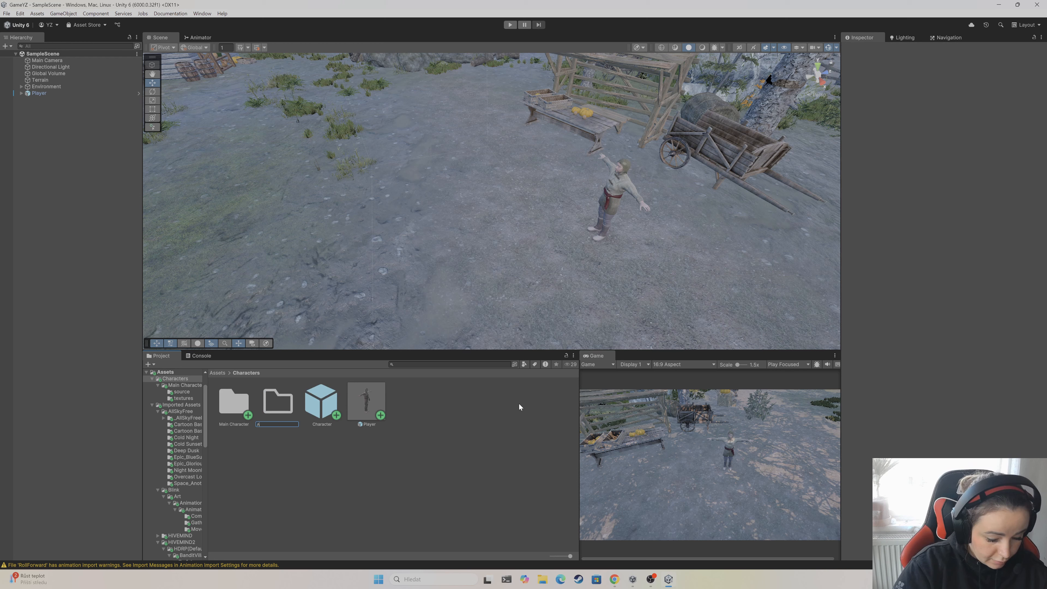
text(nimation)
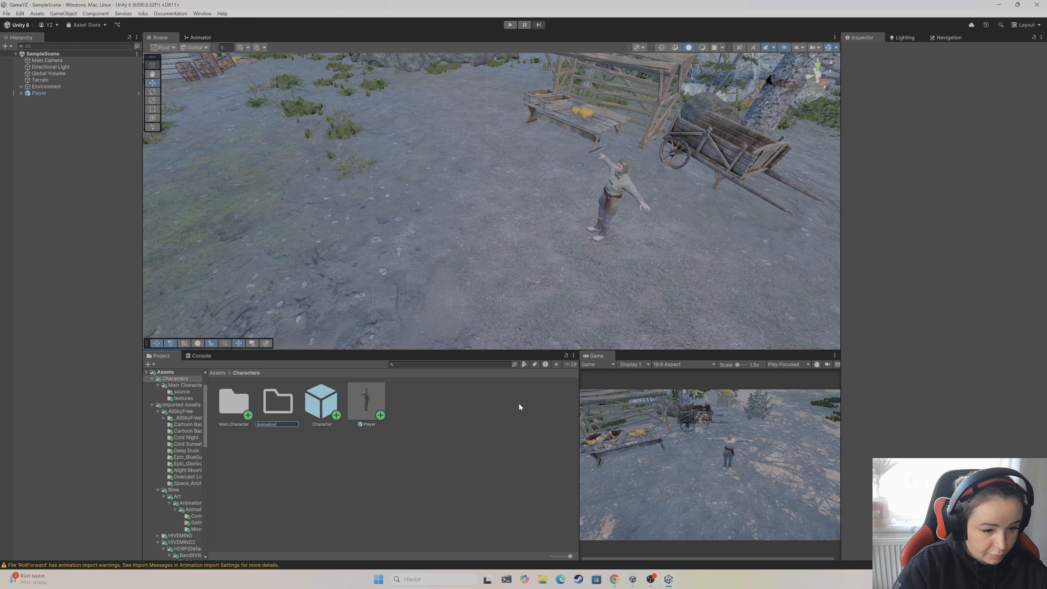
key(Return)
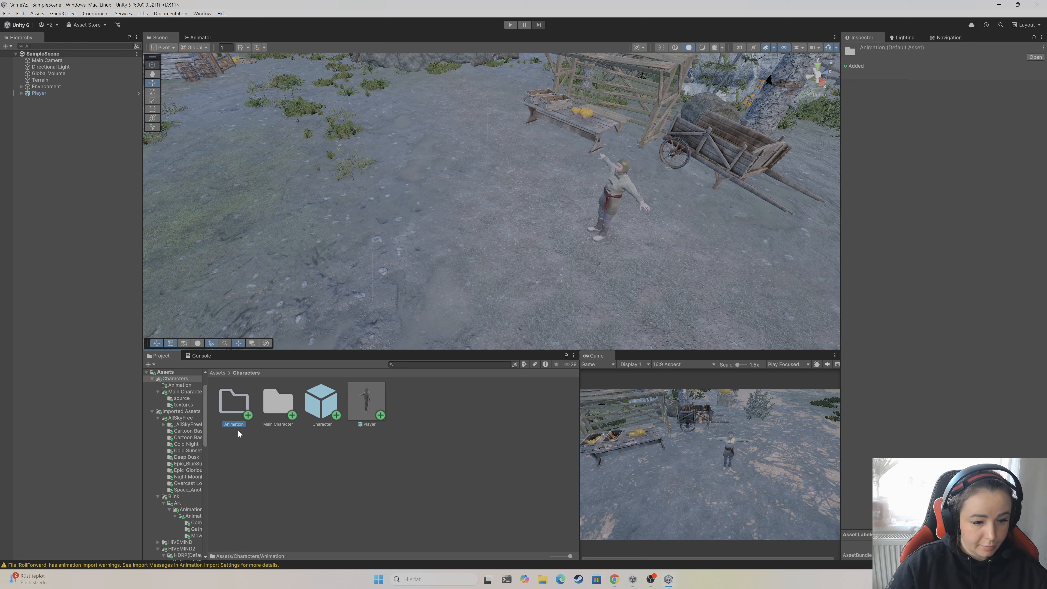
Create an Animator Controller named CharacterController inside the Animation folder
double_click(235, 404)
right_click(276, 430)
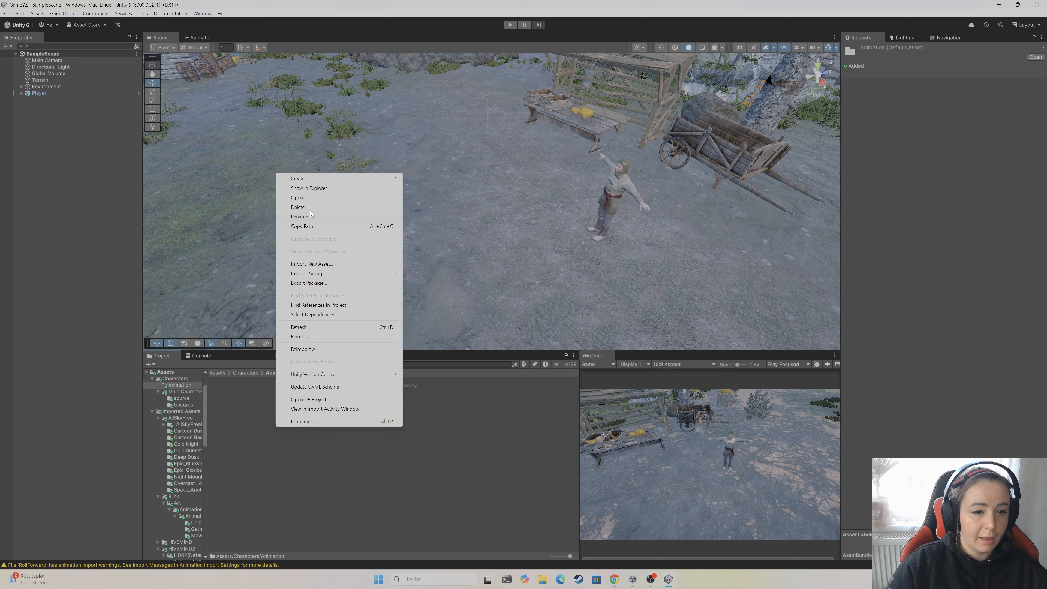
mouse_move(332, 177)
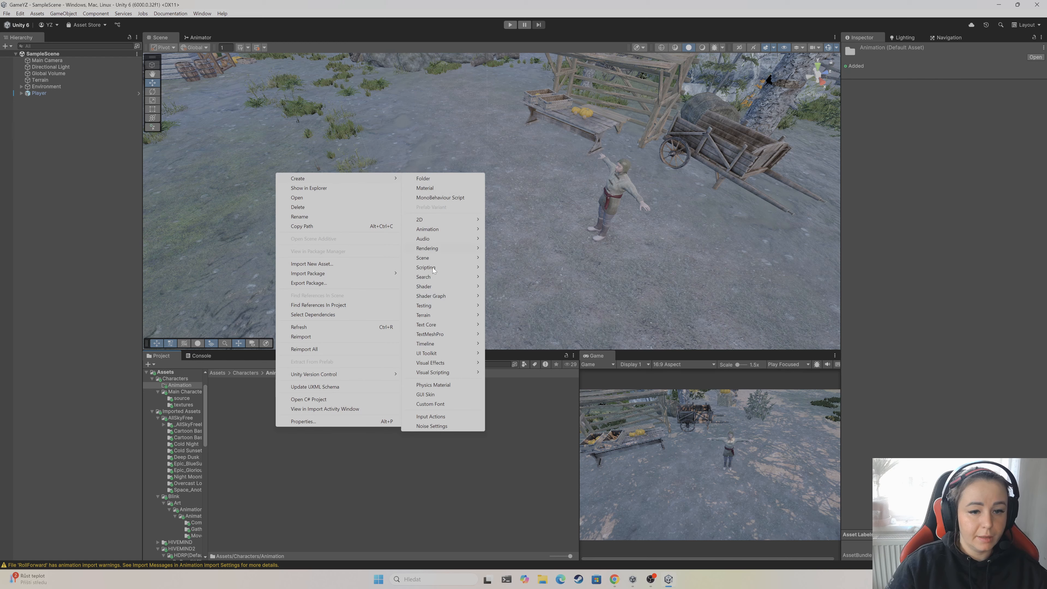
mouse_move(441, 230)
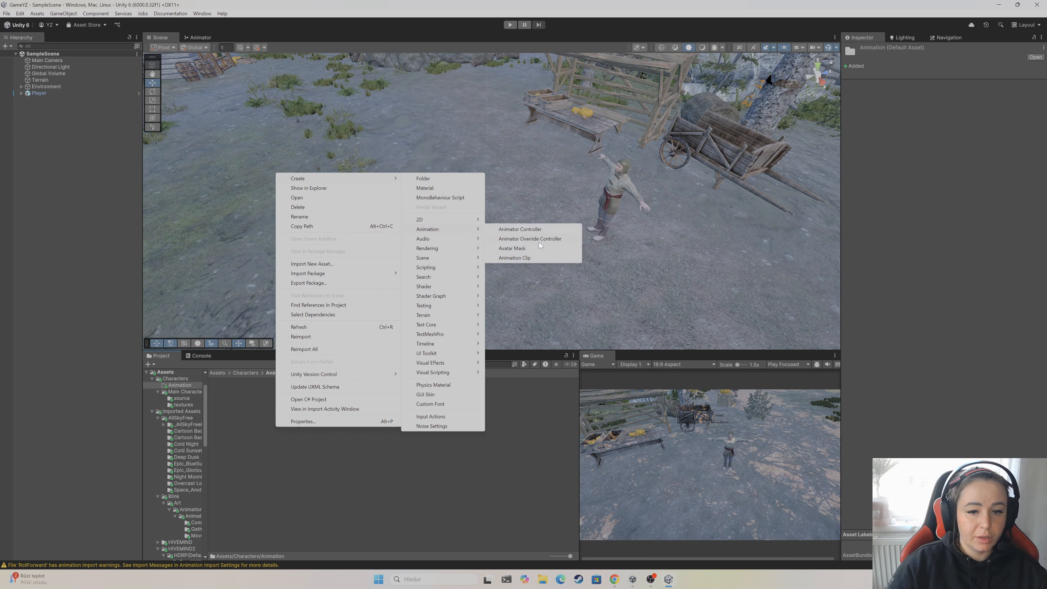
click(513, 230)
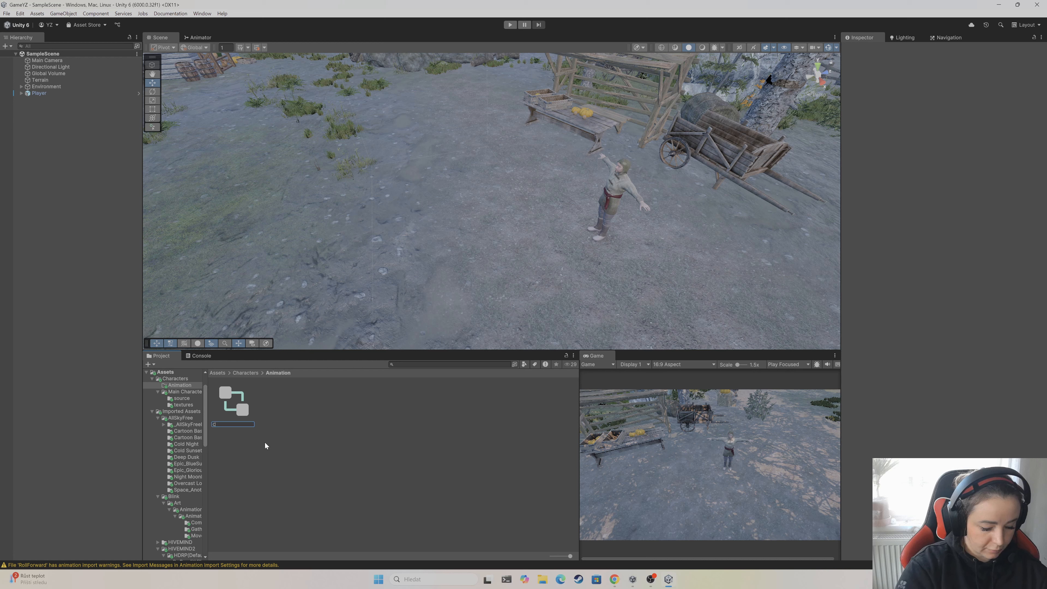
text(Charact)
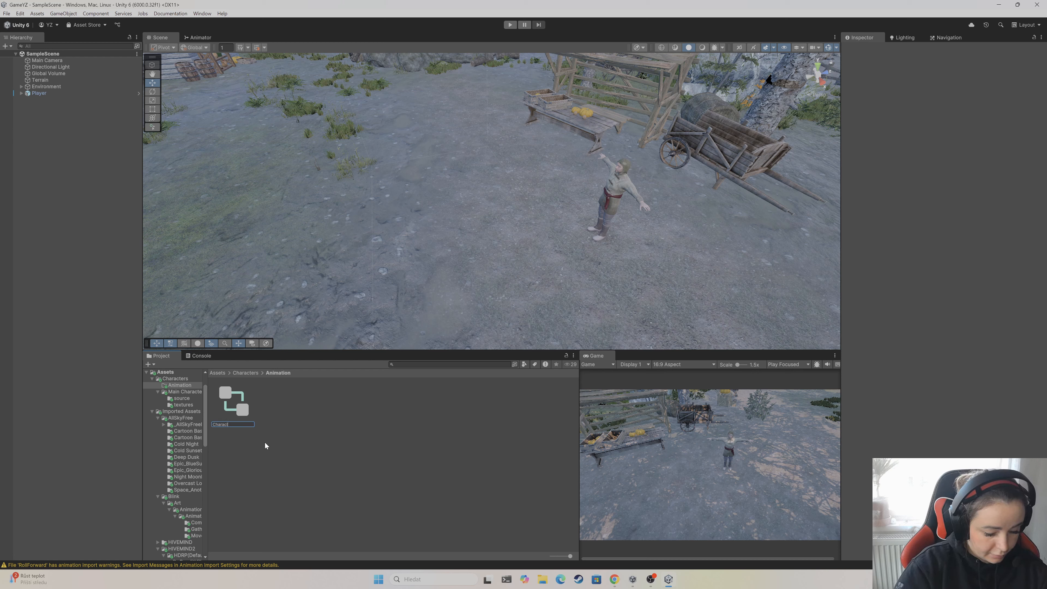
text(erCon)
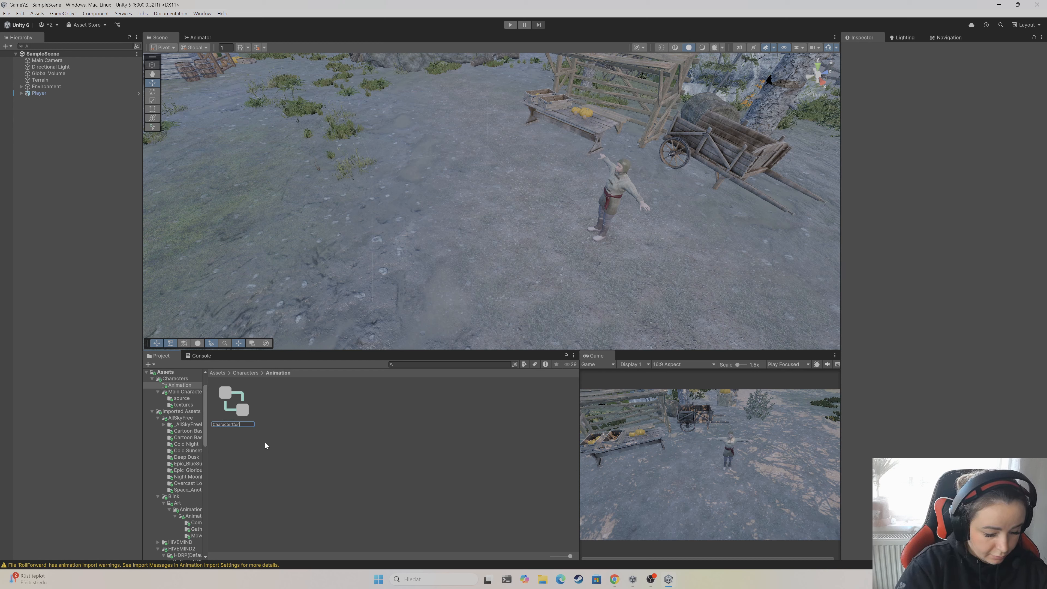
text(trolle)
text(r)
key(Return)
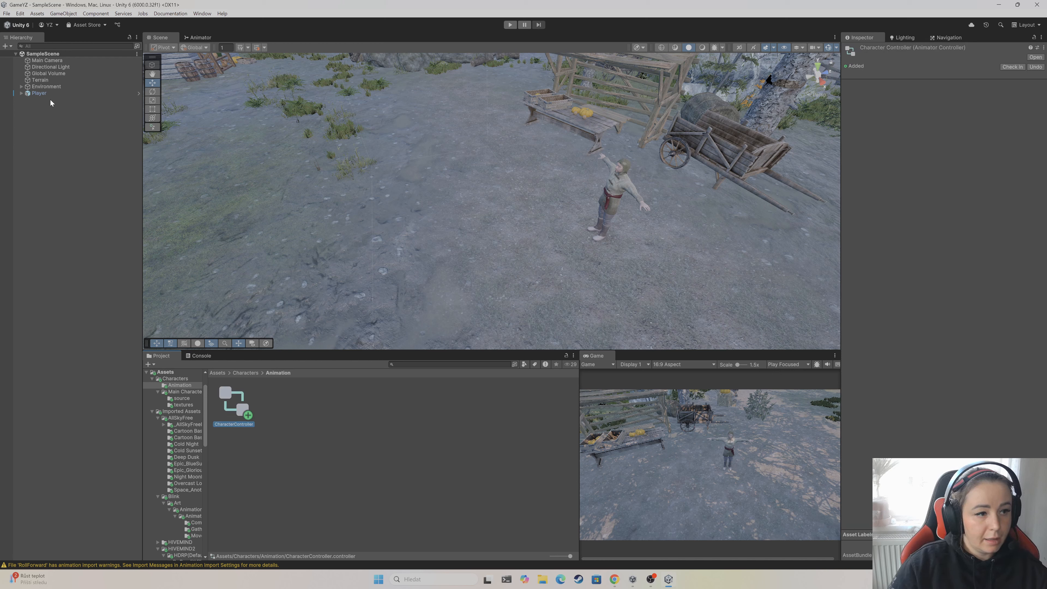
Assign CharacterController as the Animator's controller on the Character prefab in the Characters folder
click(216, 373)
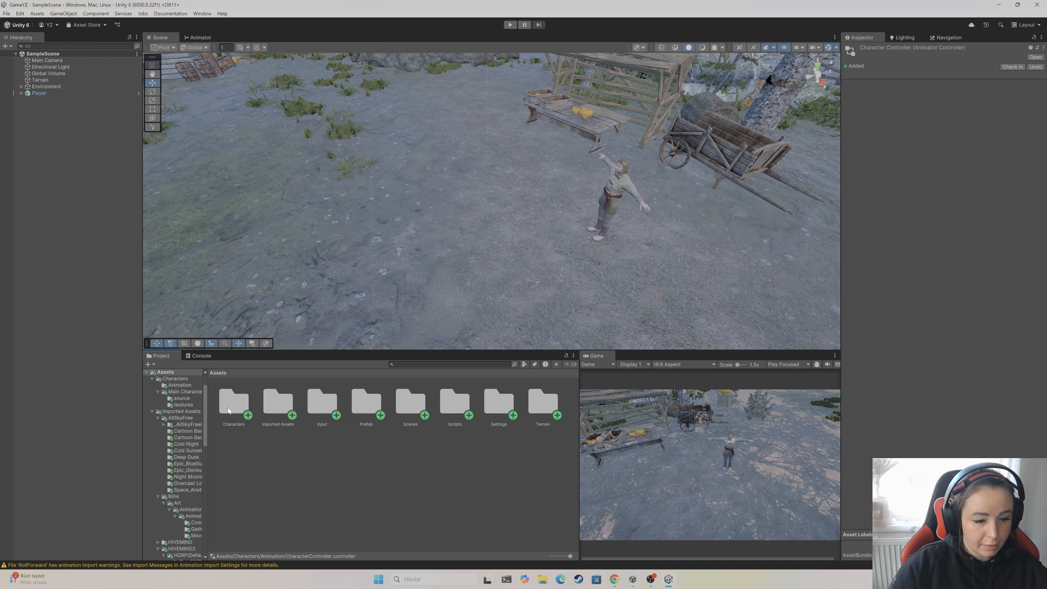
double_click(241, 406)
click(322, 404)
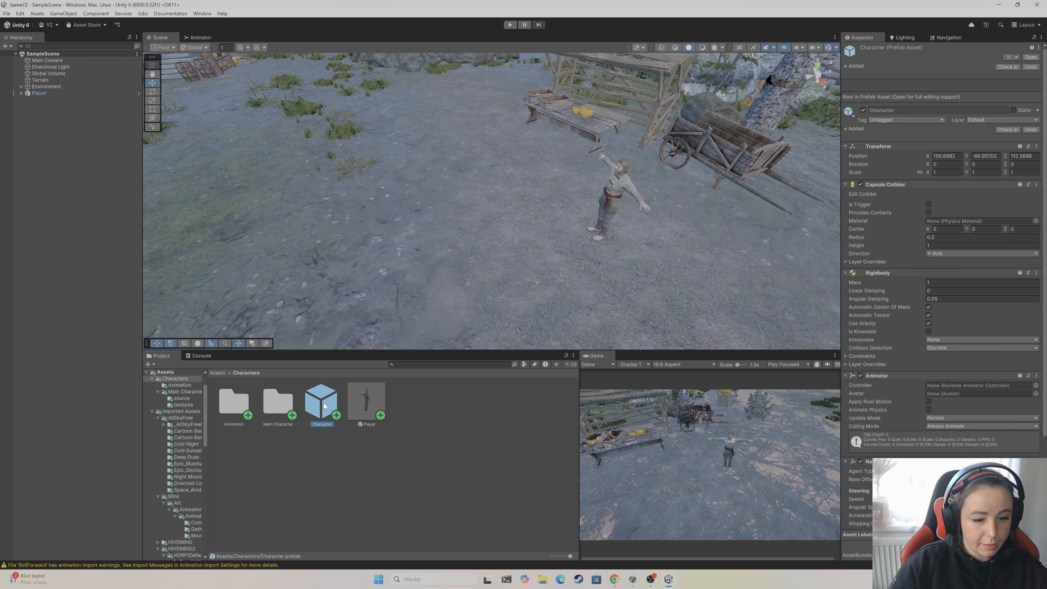
scroll(947, 247, down, 5)
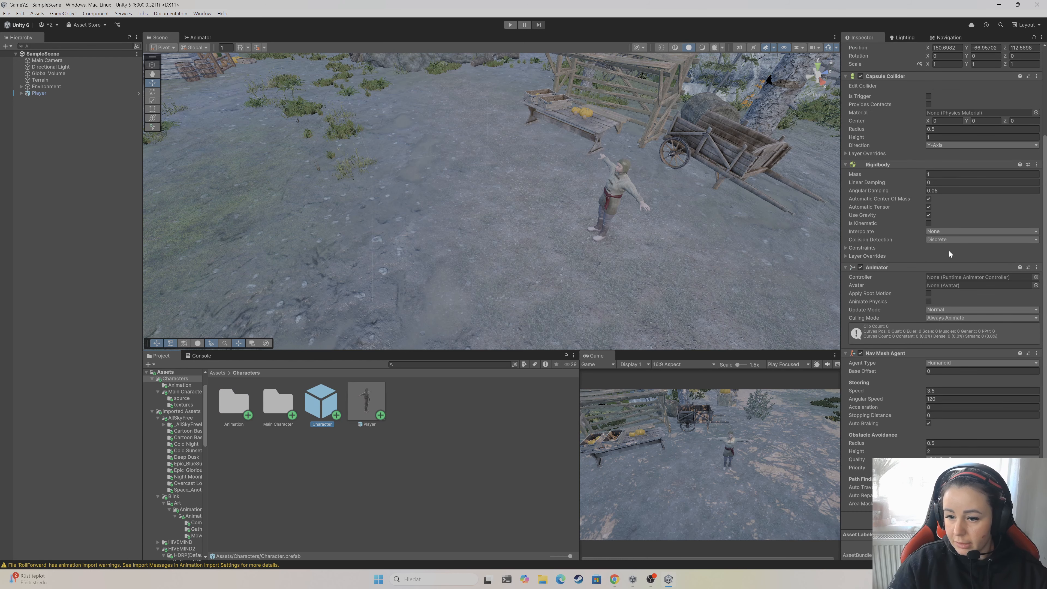
click(1035, 277)
click(705, 232)
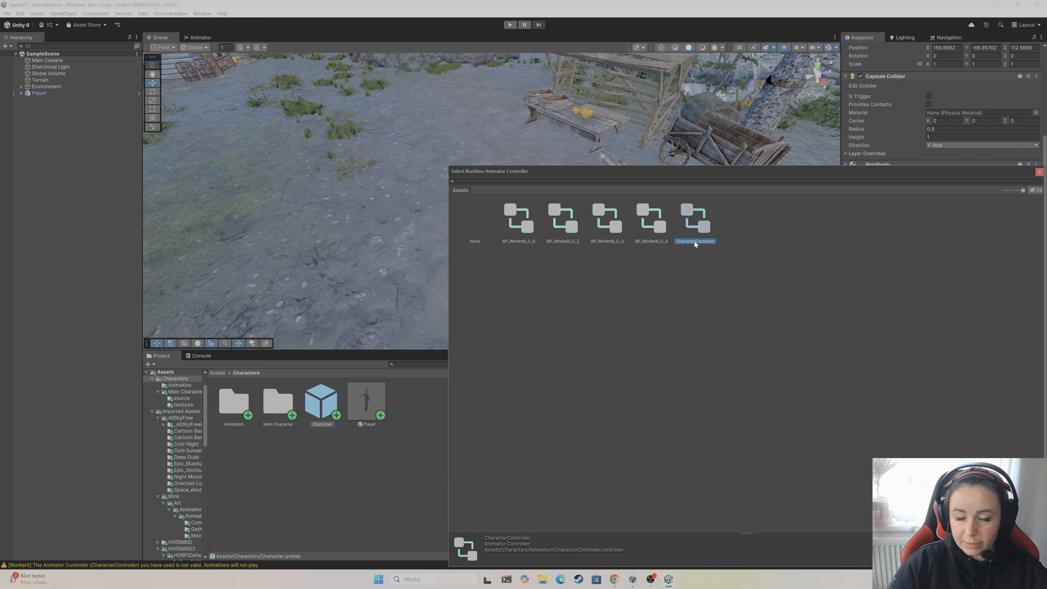
click(1040, 173)
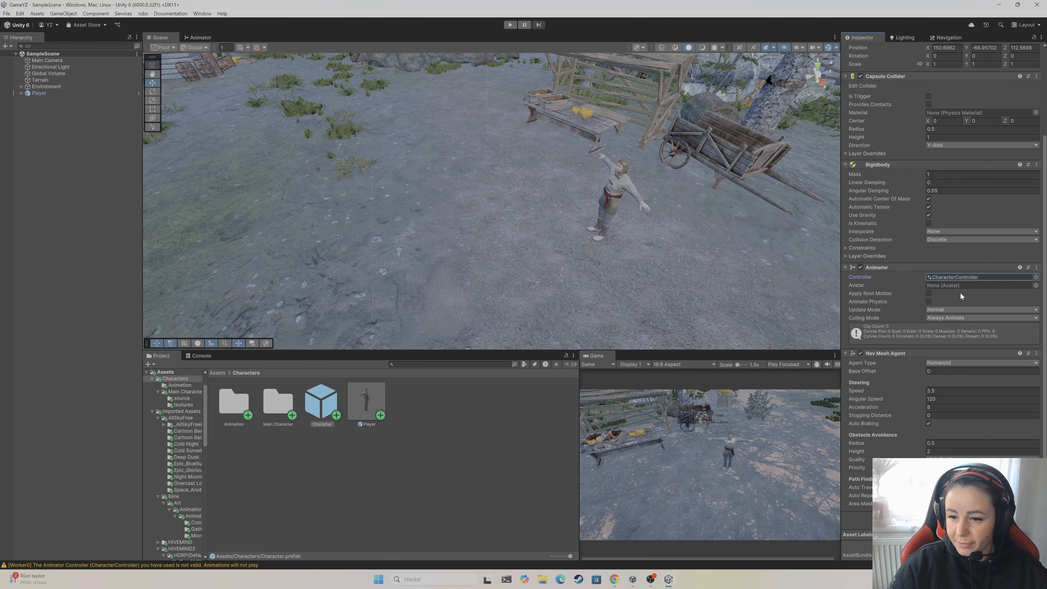
Set the Character prefab's Animator avatar to PirateAvatar and check the Animator settings on the scene's Player
click(1036, 285)
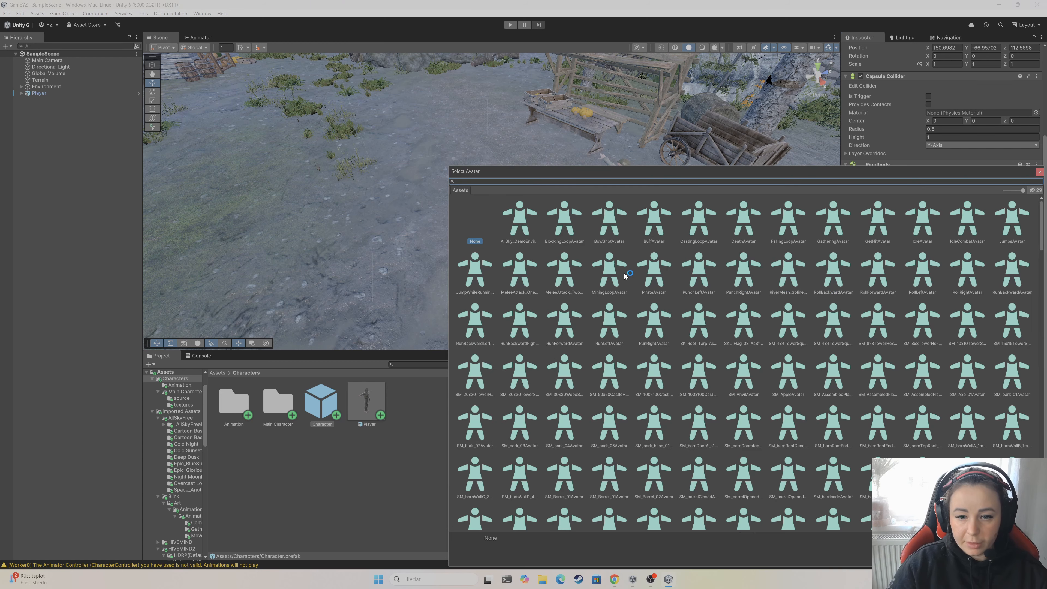
text(pir)
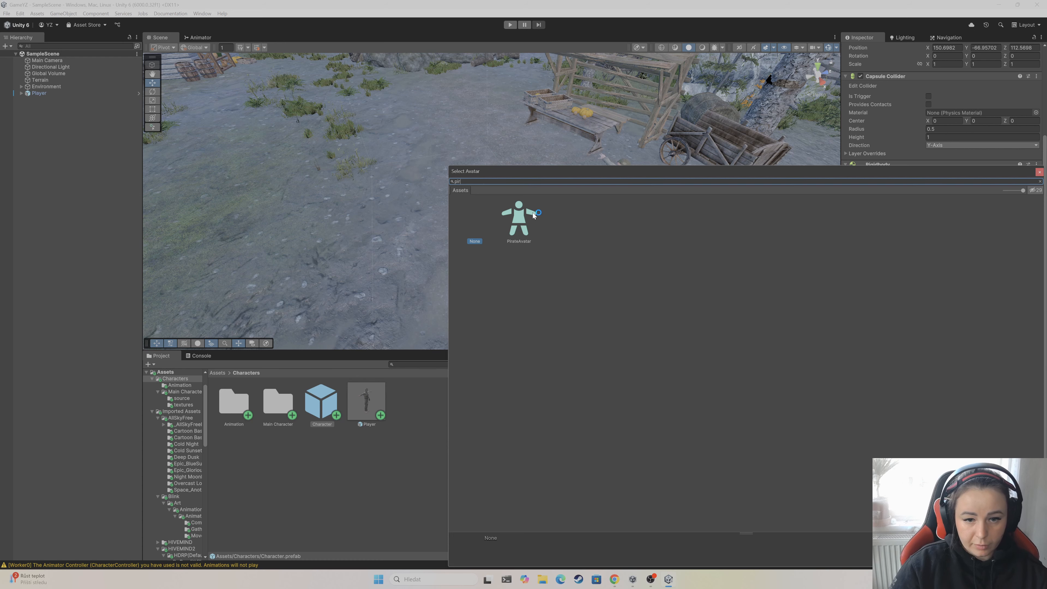
click(519, 219)
click(1039, 173)
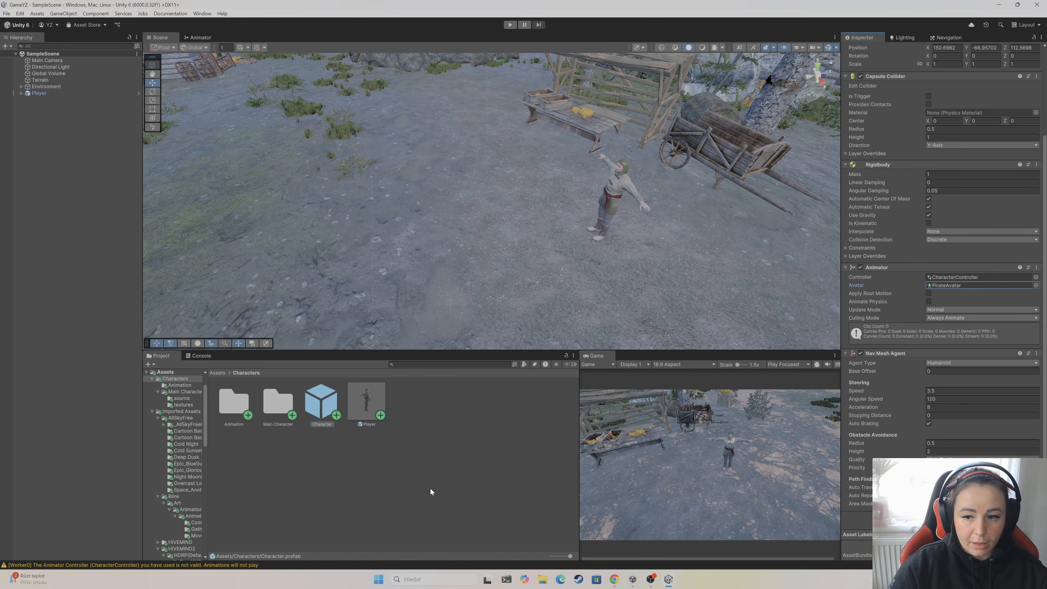
click(334, 454)
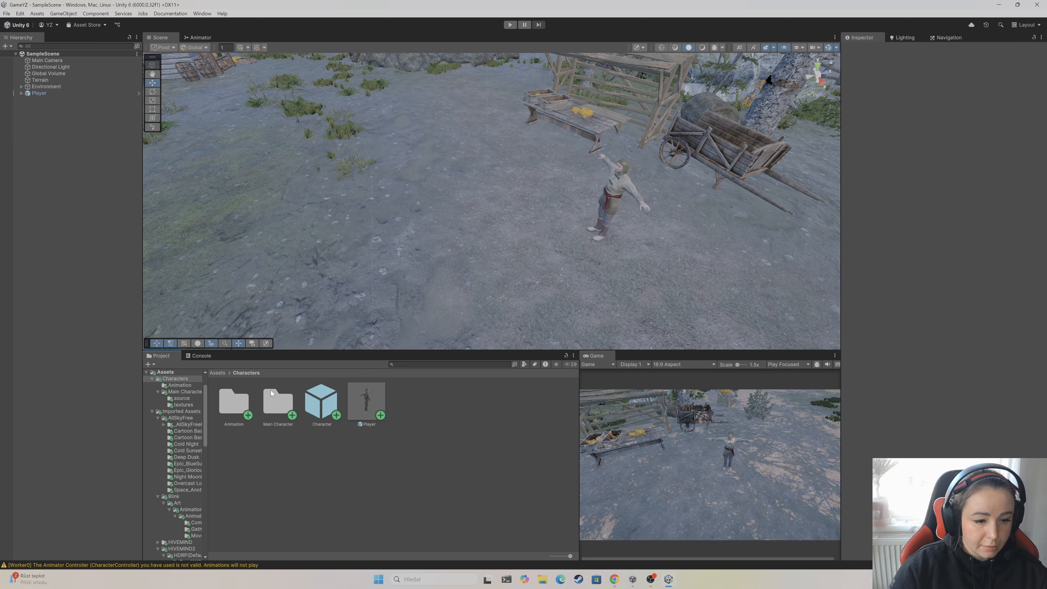
click(218, 373)
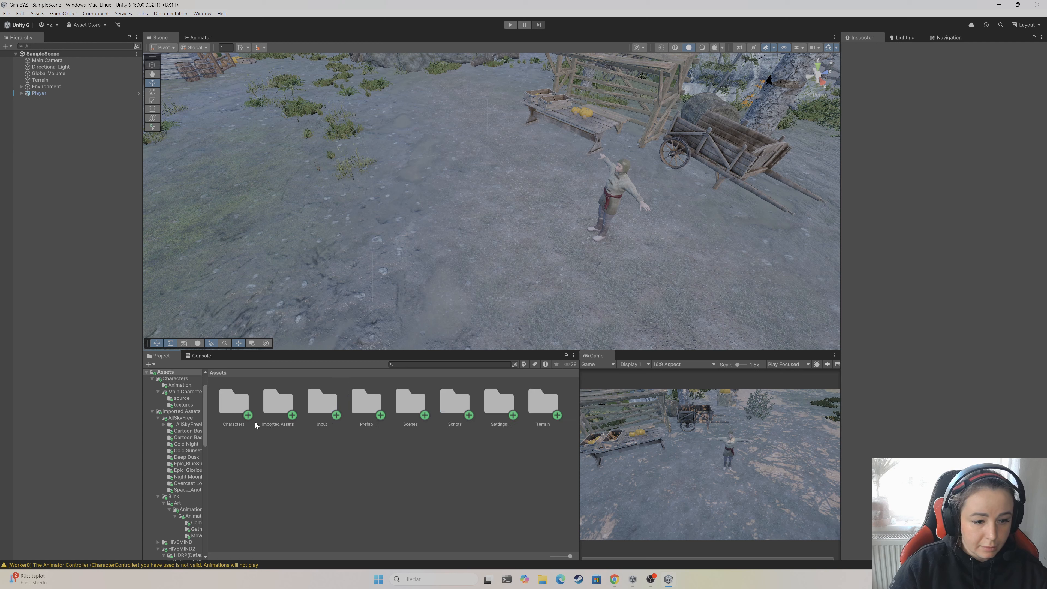
click(62, 94)
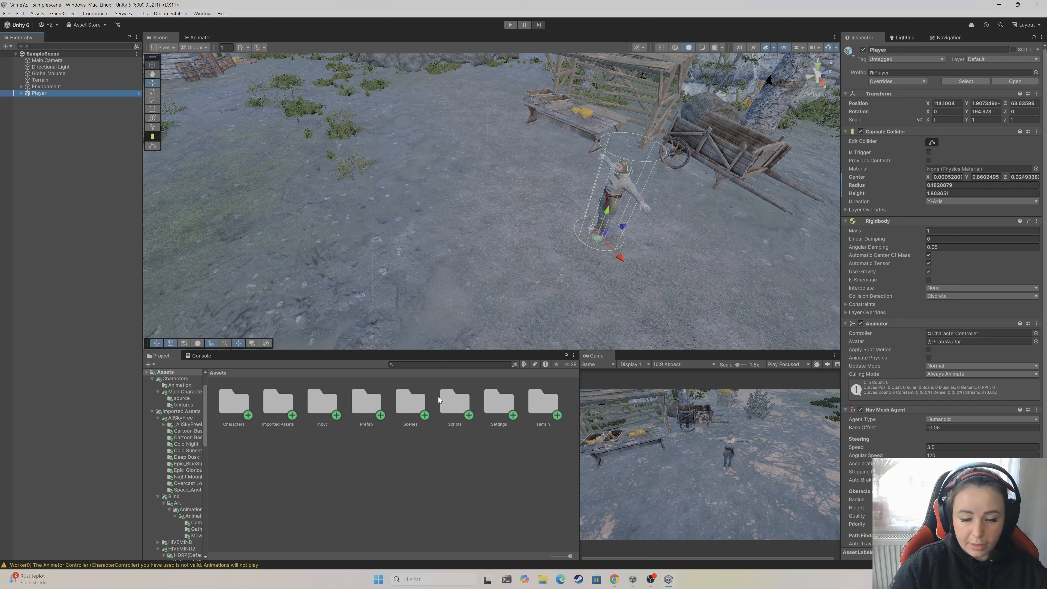
Open the CharacterController asset from the Characters' Animation folder in the Animator graph
double_click(237, 415)
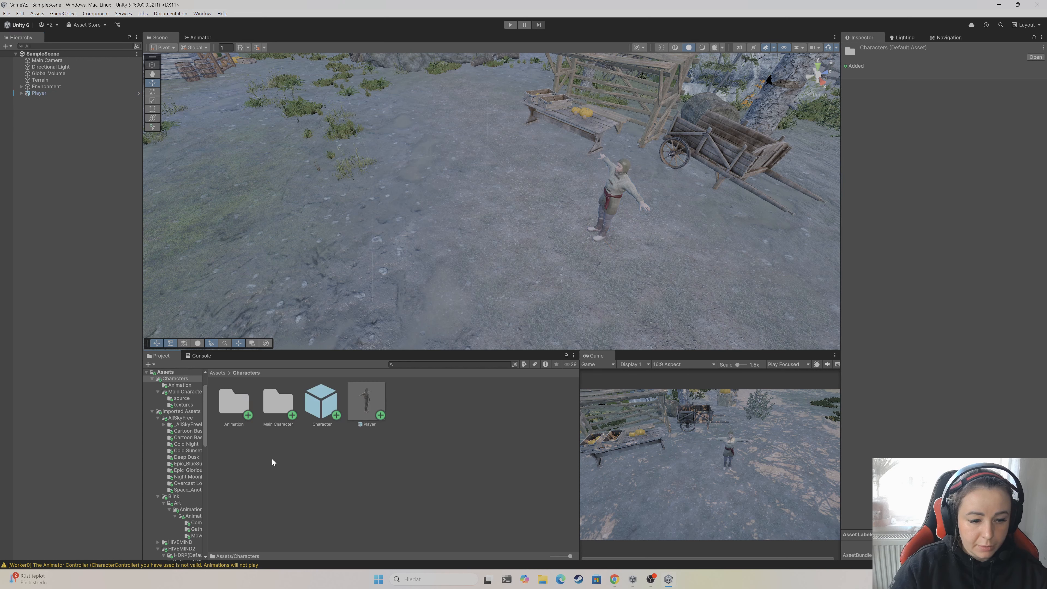
double_click(250, 408)
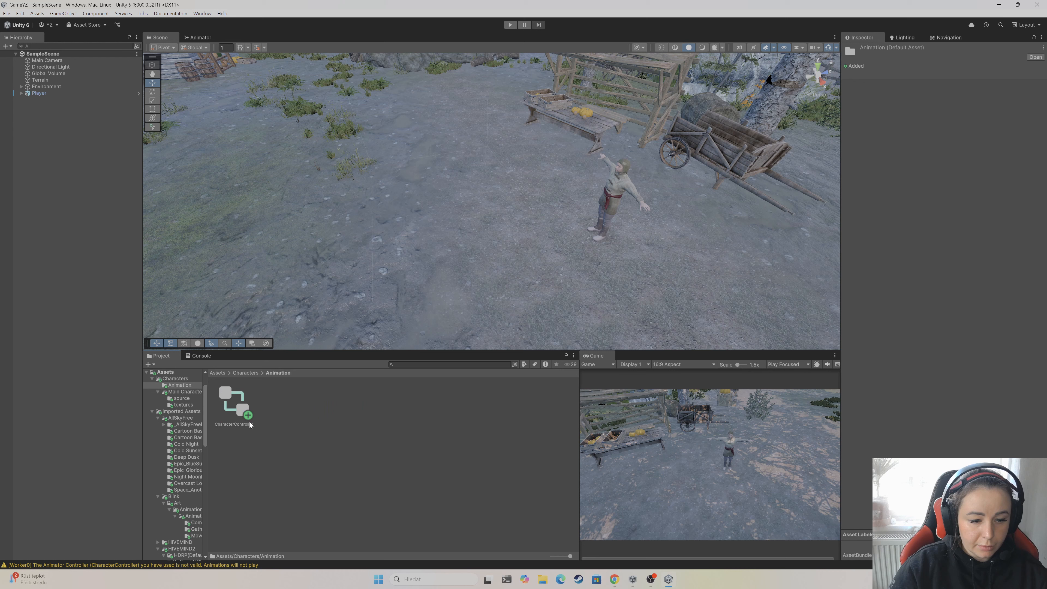
double_click(241, 407)
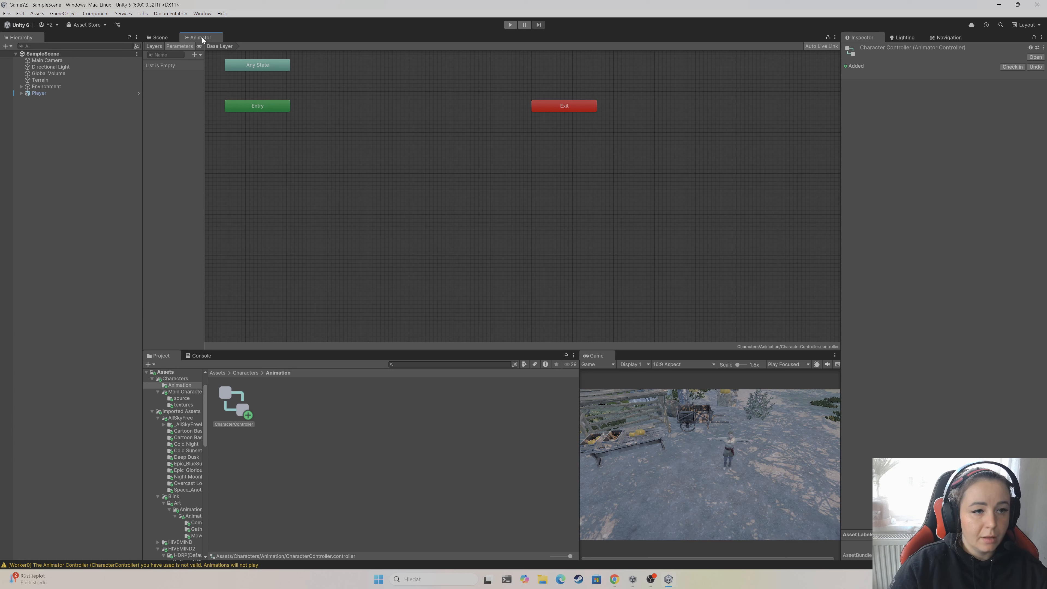
click(202, 14)
mouse_move(252, 179)
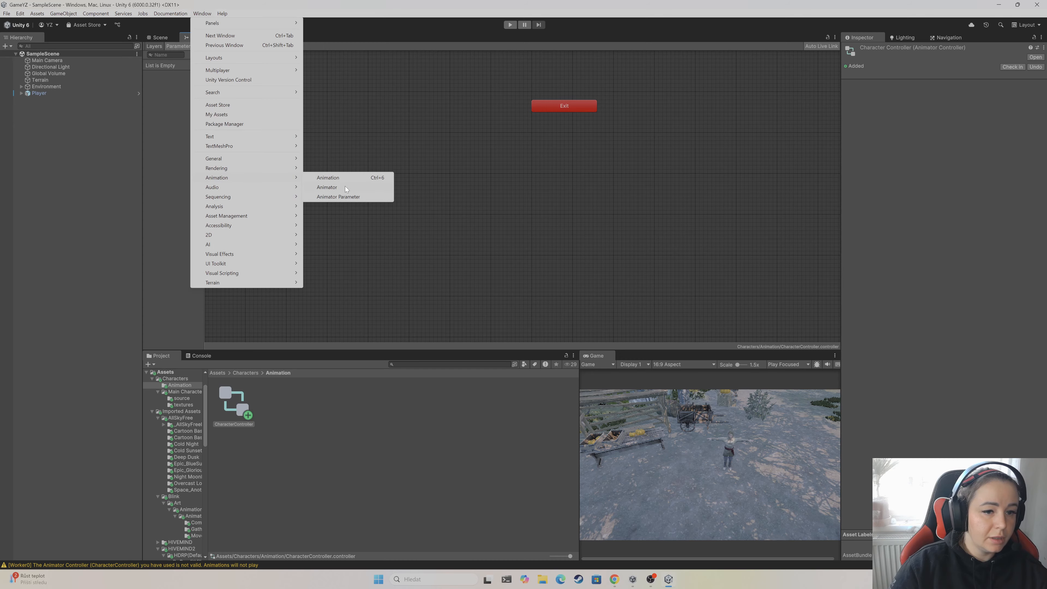
click(309, 3)
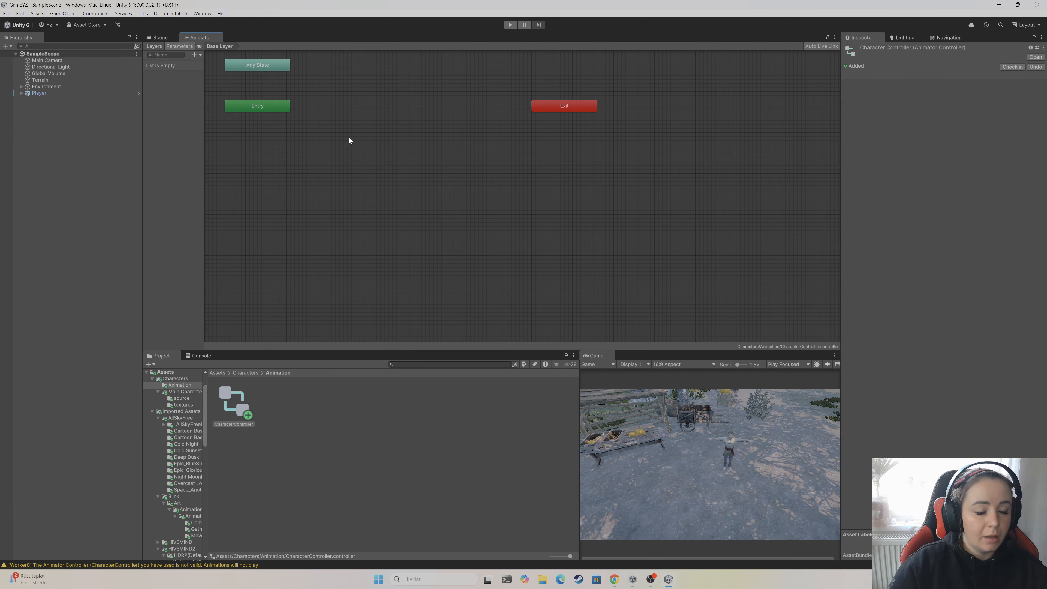
scroll(349, 139, up, 1)
middle_drag(384, 122, 426, 167)
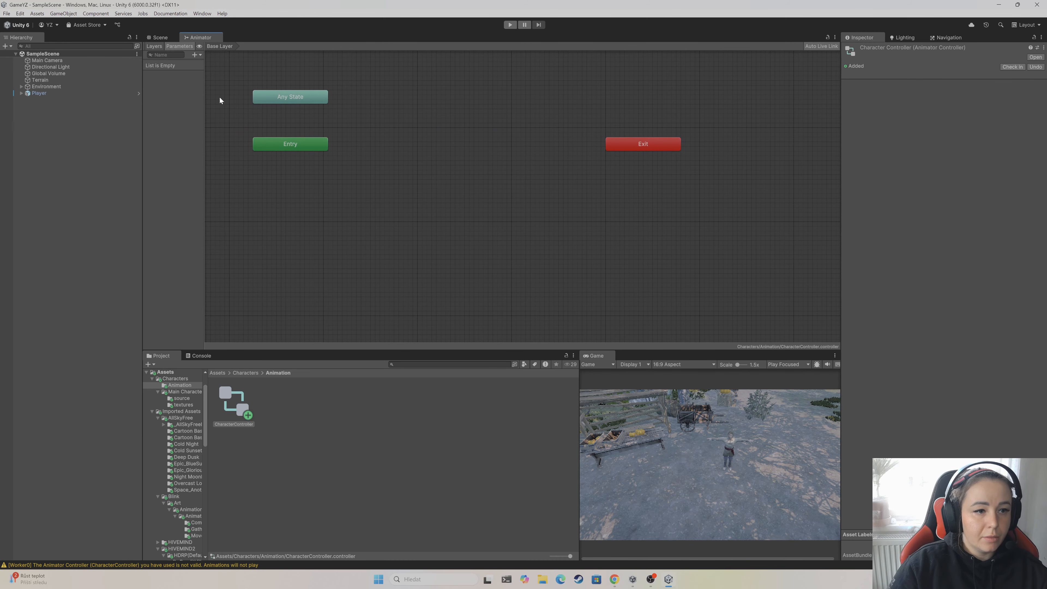
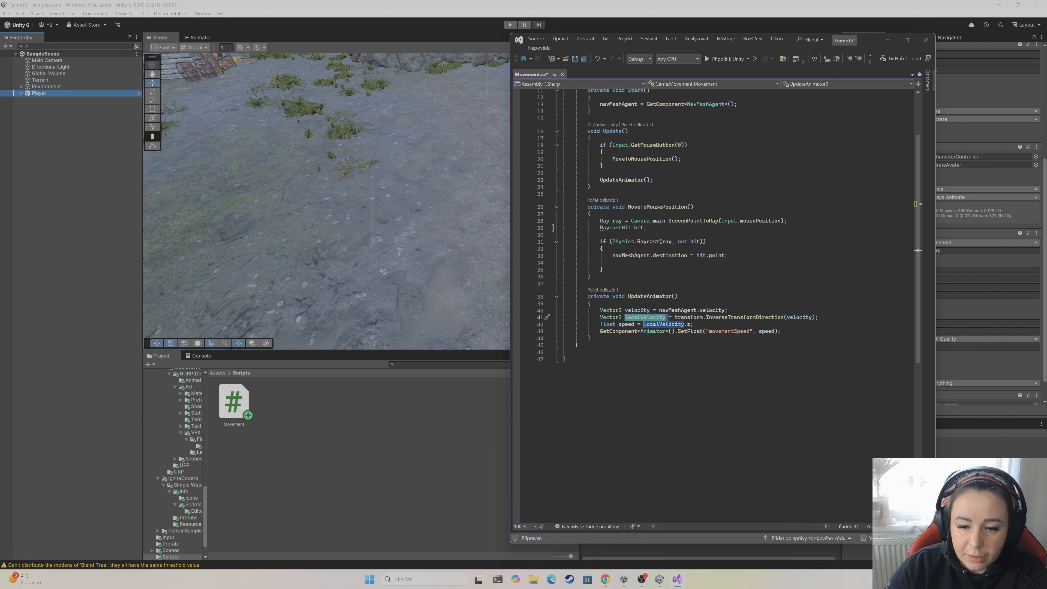
Review the localVelocity, speed and movementSpeed code in UpdateAnimator and save the Movement script
click(623, 317)
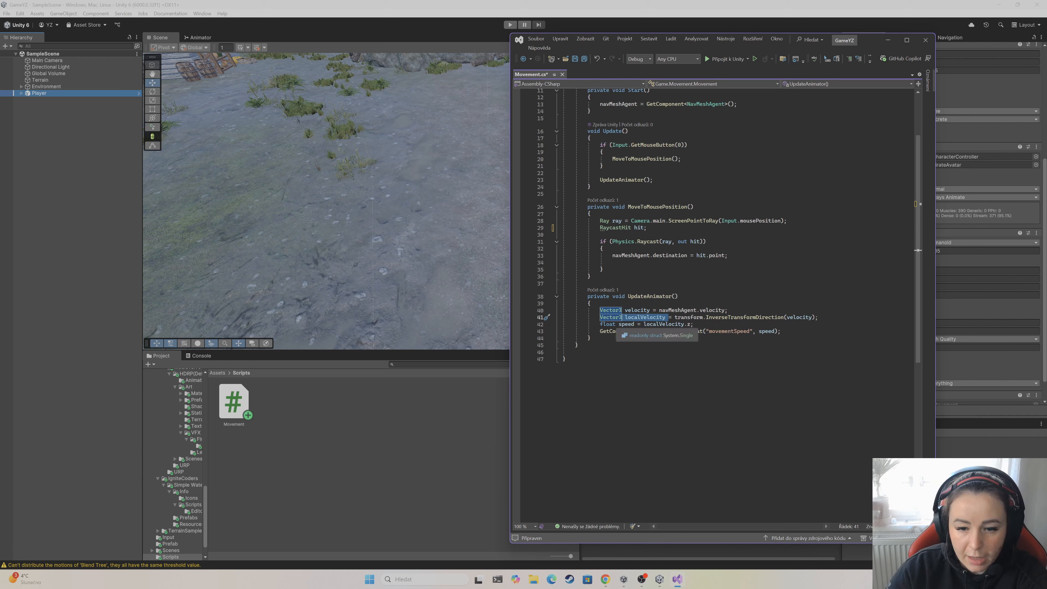
mouse_move(695, 324)
mouse_down()
mouse_move(600, 319)
mouse_move(681, 332)
mouse_up()
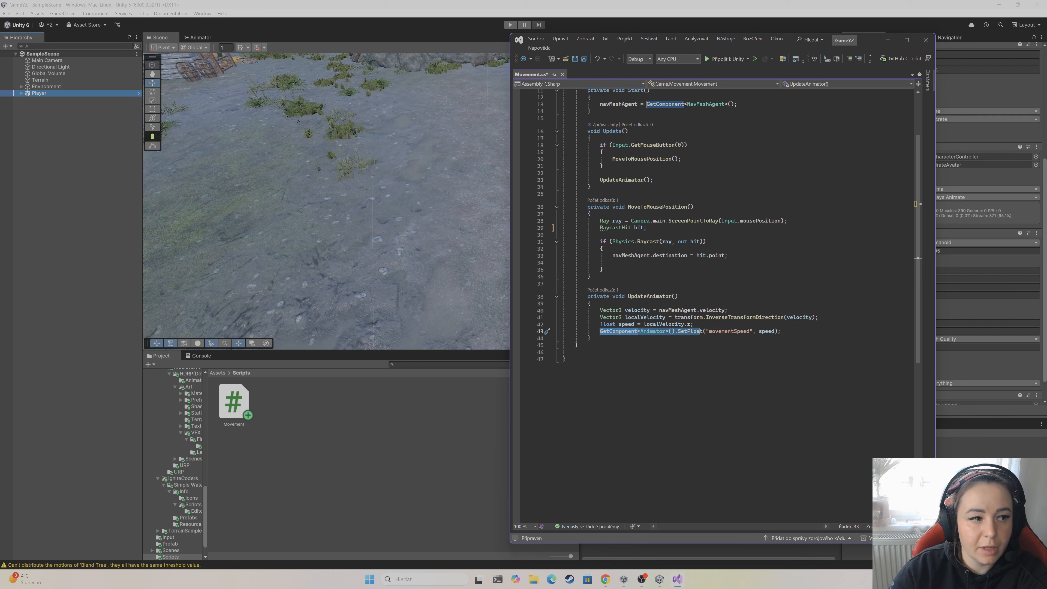
click(680, 333)
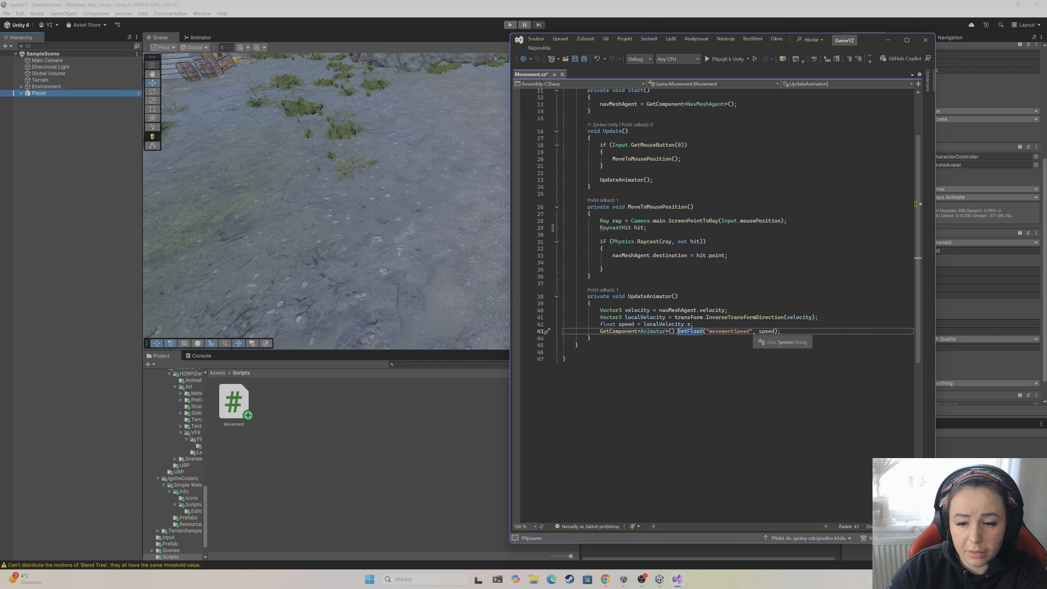
drag(712, 331, 754, 332)
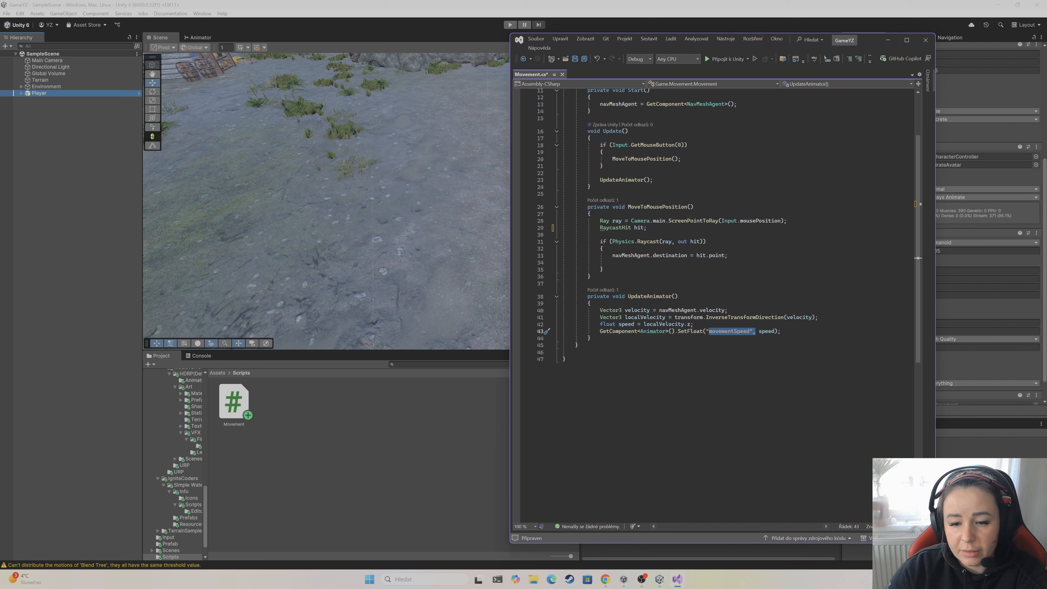
mouse_move(625, 317)
mouse_down()
mouse_move(783, 326)
mouse_move(626, 324)
mouse_up()
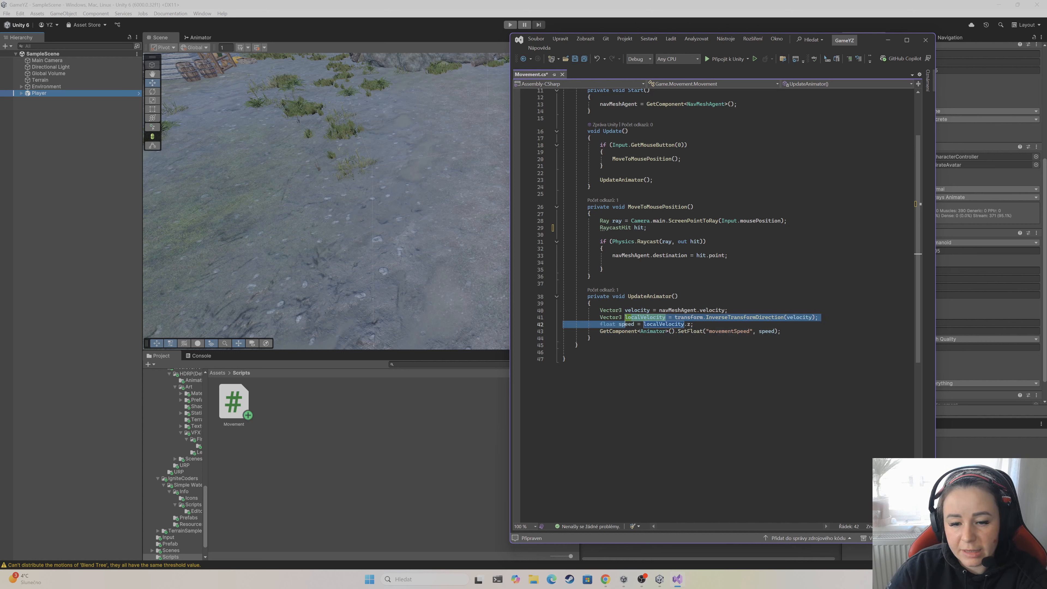
click(575, 59)
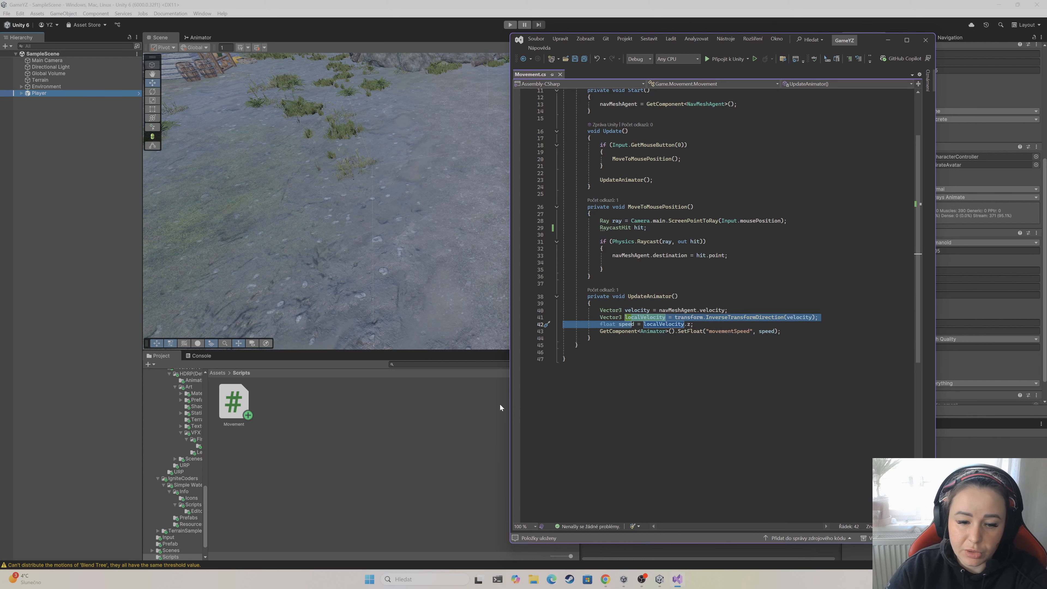
Switch back to Unity, run the game and send the Player to two different spots on the ground
click(345, 8)
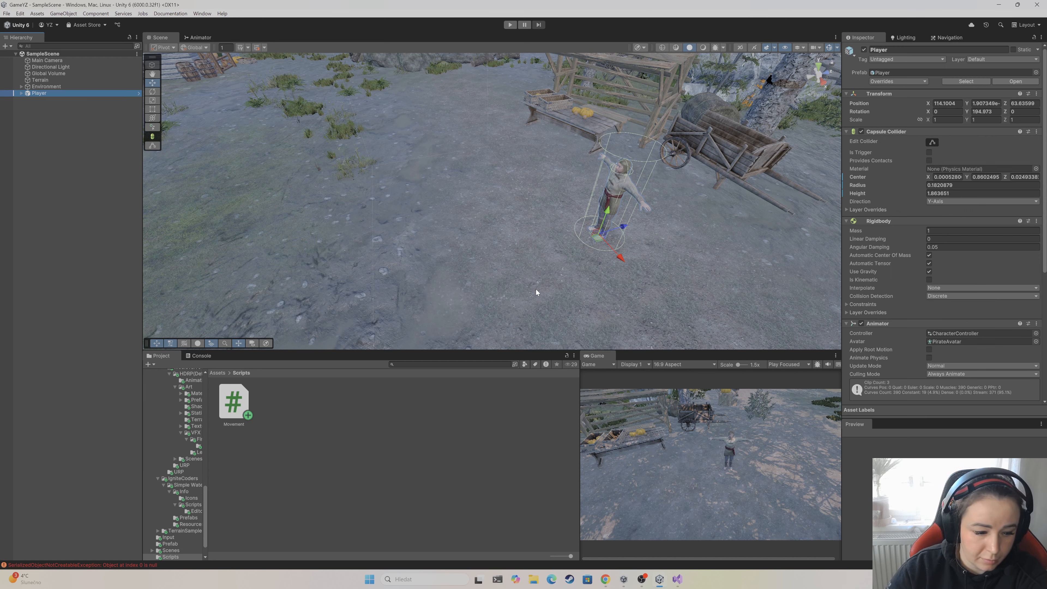
click(510, 25)
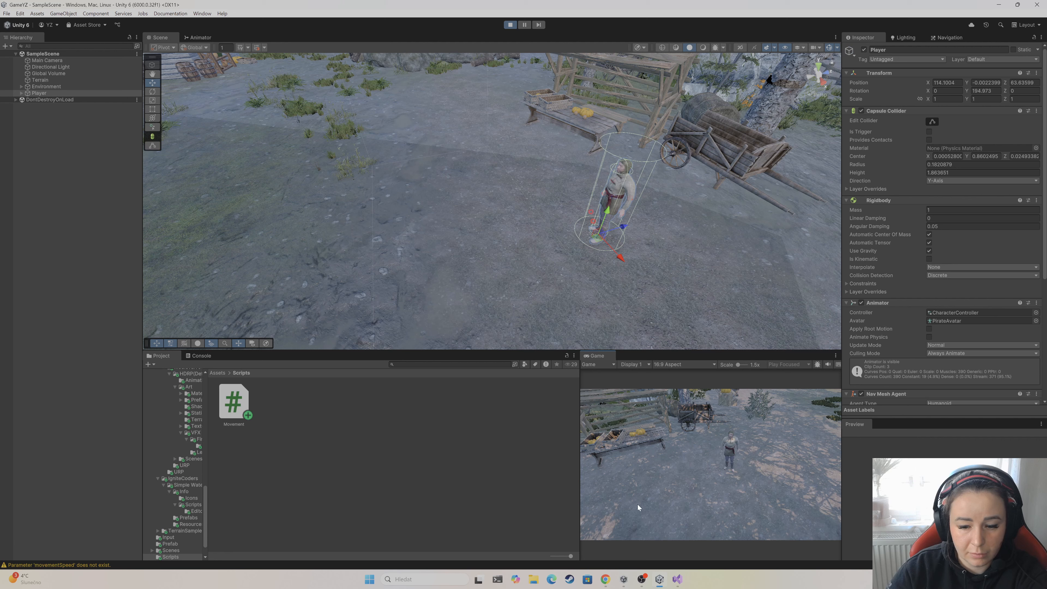
click(638, 503)
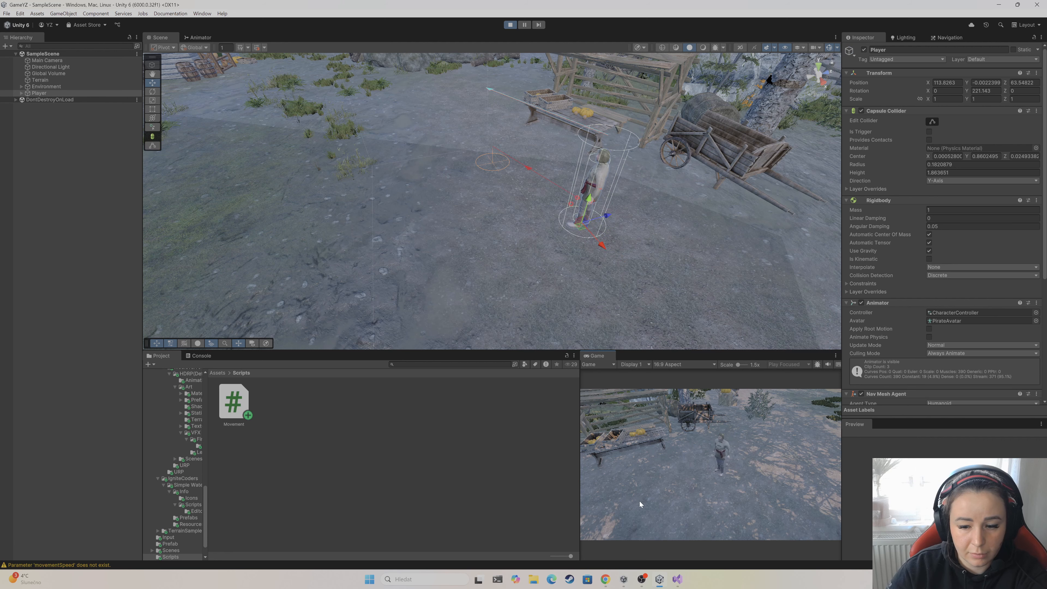
click(779, 429)
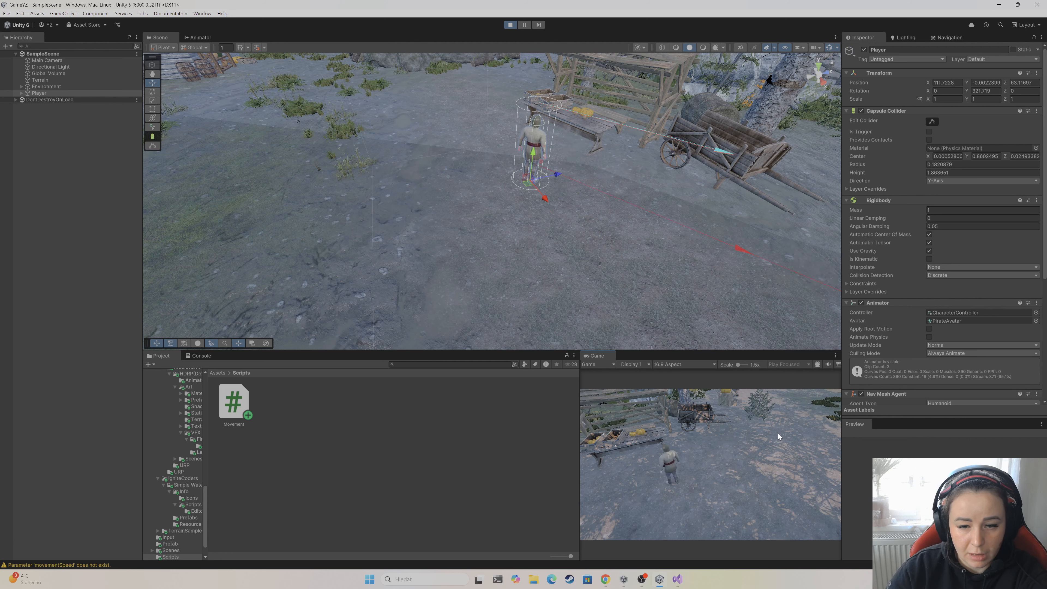
Send the Player to three more spots on the ground in the running game and stop play mode
click(773, 501)
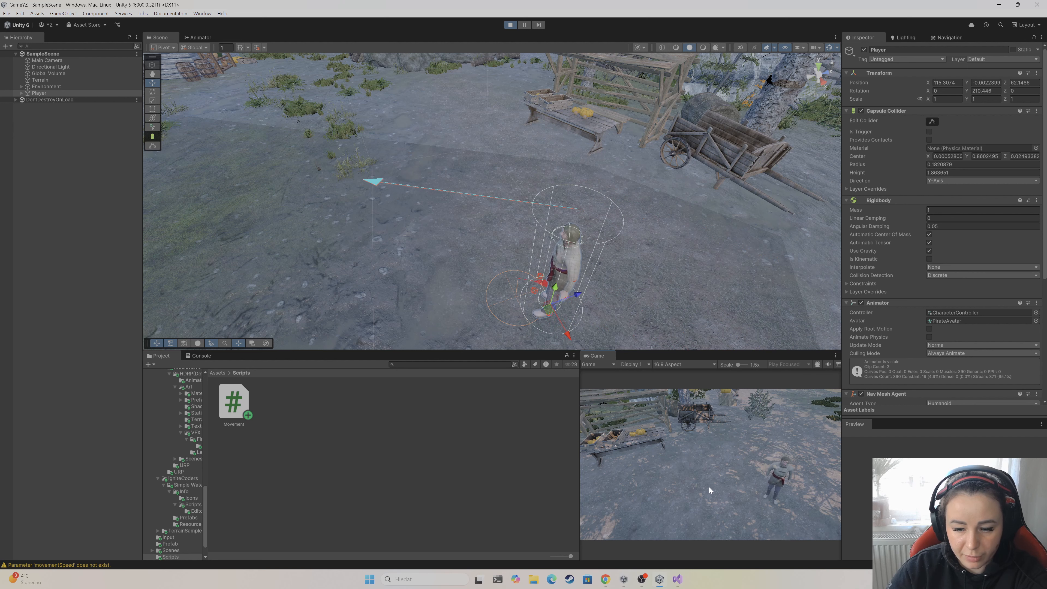
click(664, 487)
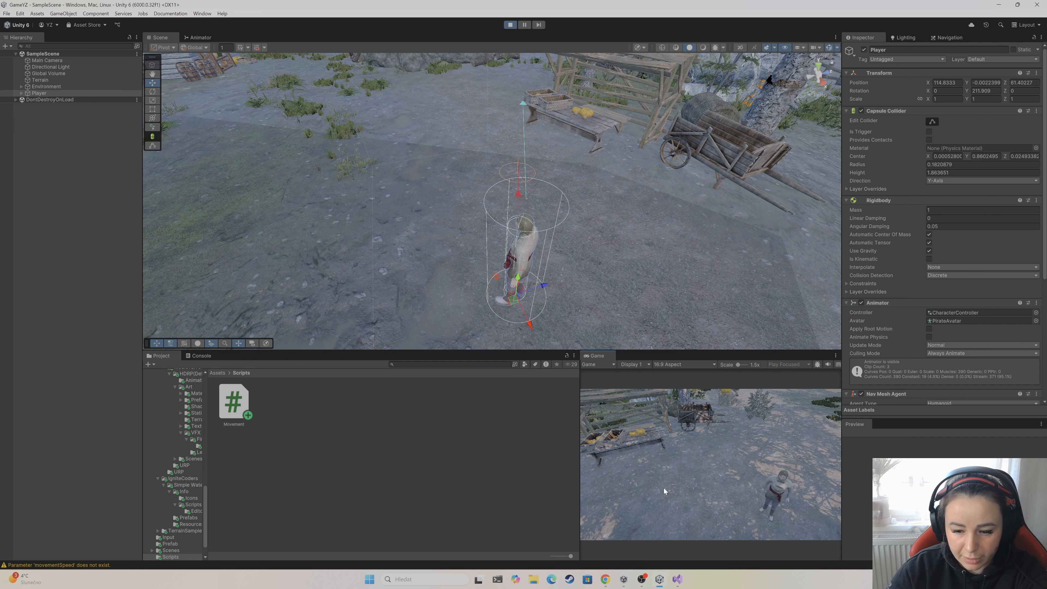
click(779, 442)
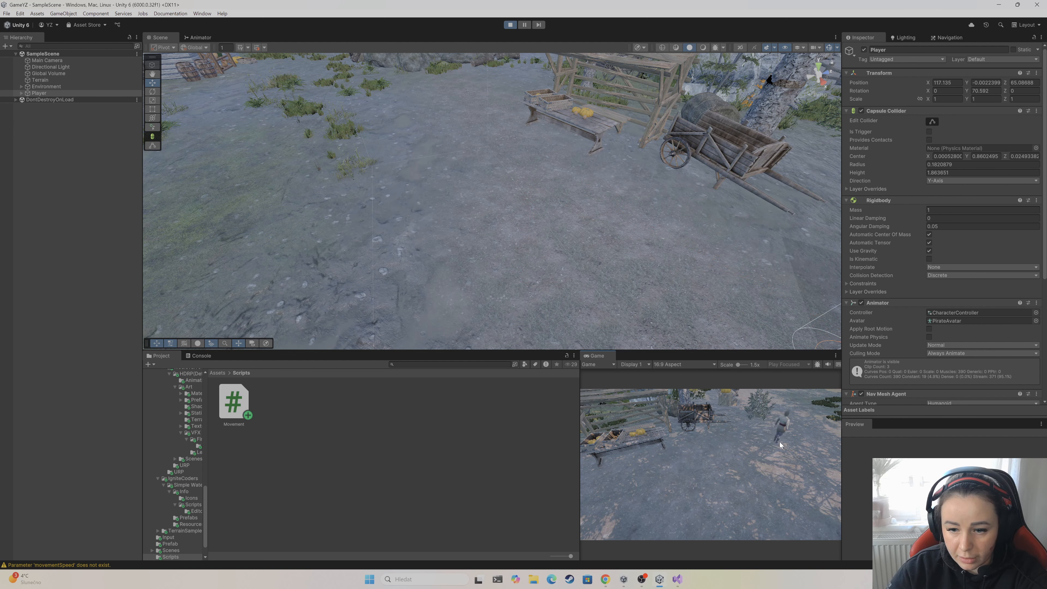
click(510, 25)
Inspect the movementSpeed parameter warning in the Console against the Animator's parameter list, widened to show full names
click(195, 37)
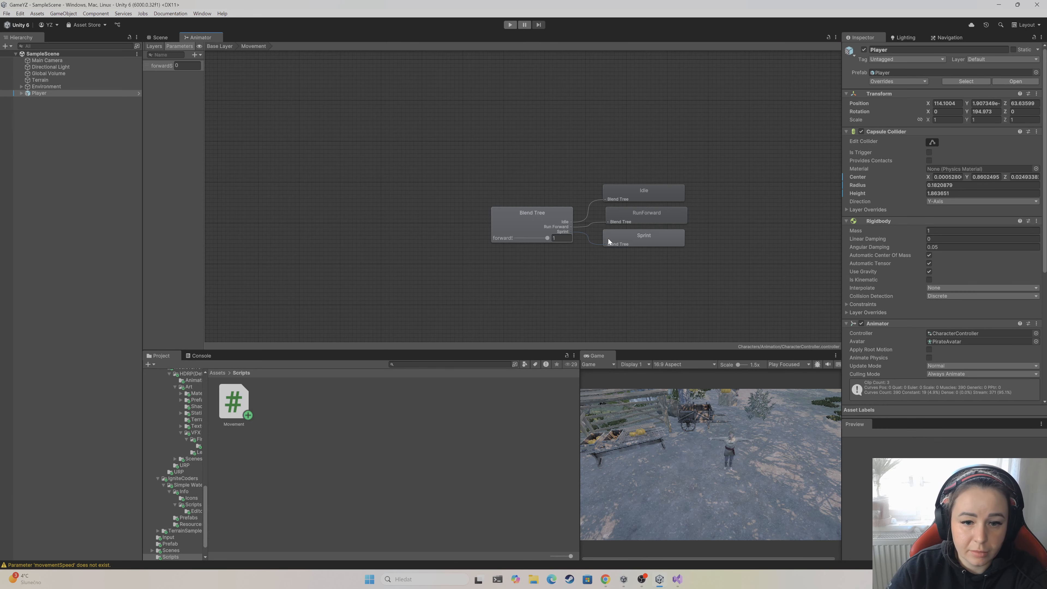
click(199, 355)
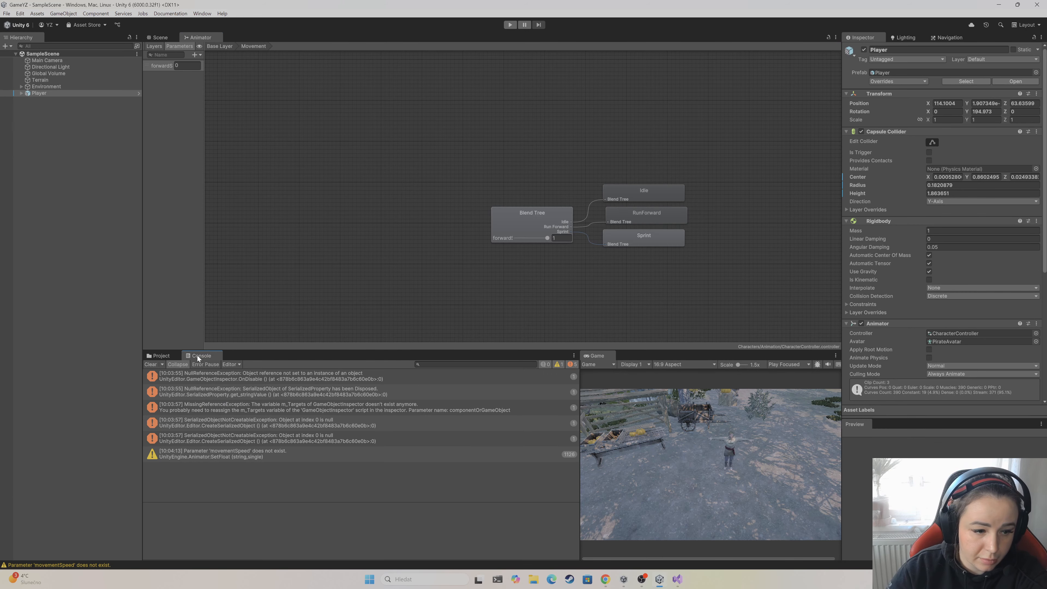
click(263, 453)
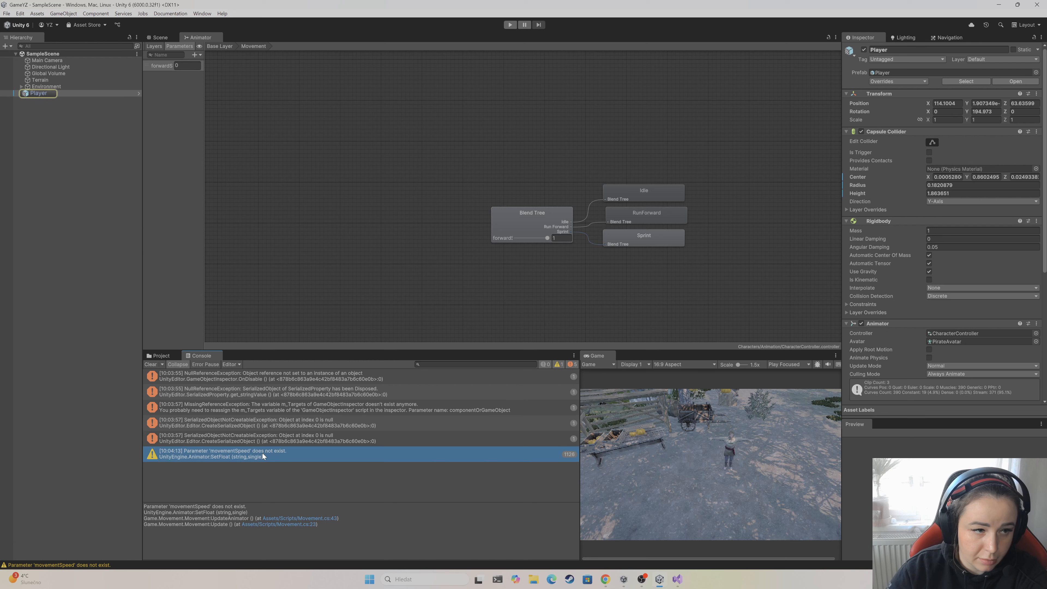
drag(203, 161, 270, 160)
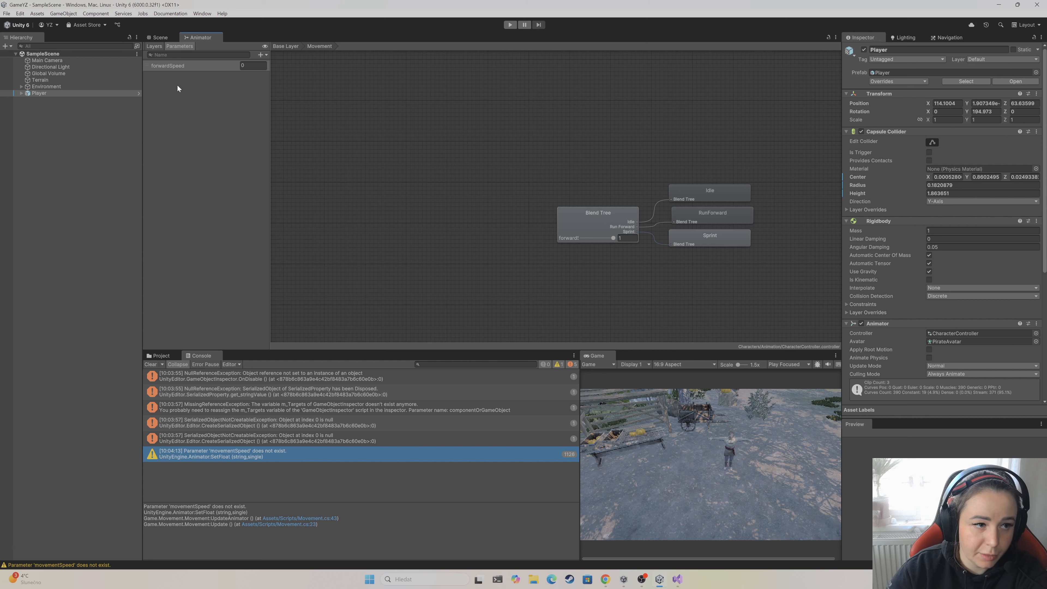
Check the parameter name in the Movement script, rename the Animator's forwardSpeed parameter to movementSpeed, and save the scene
click(176, 66)
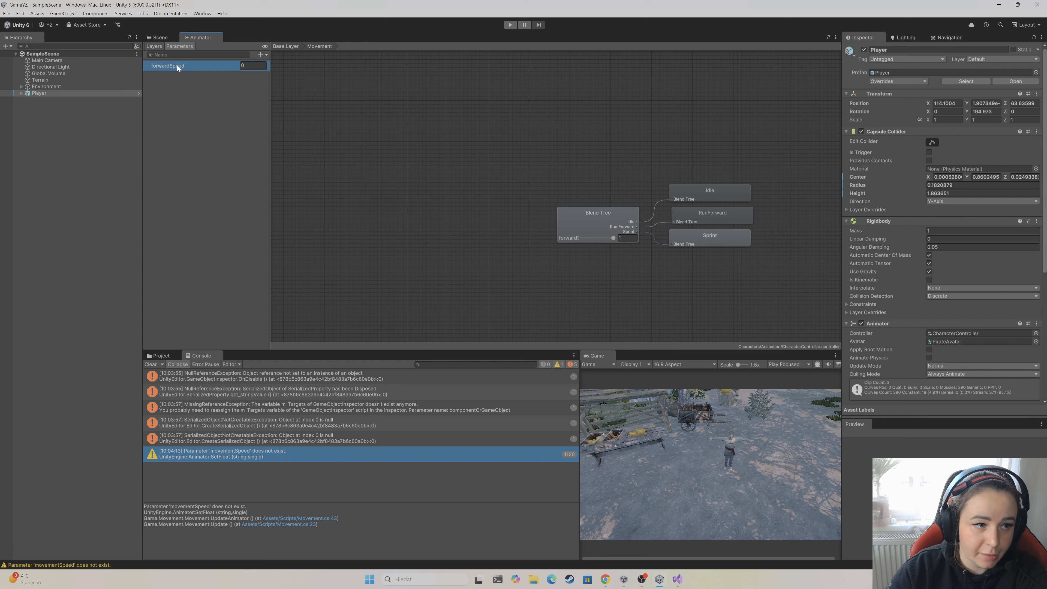
double_click(179, 65)
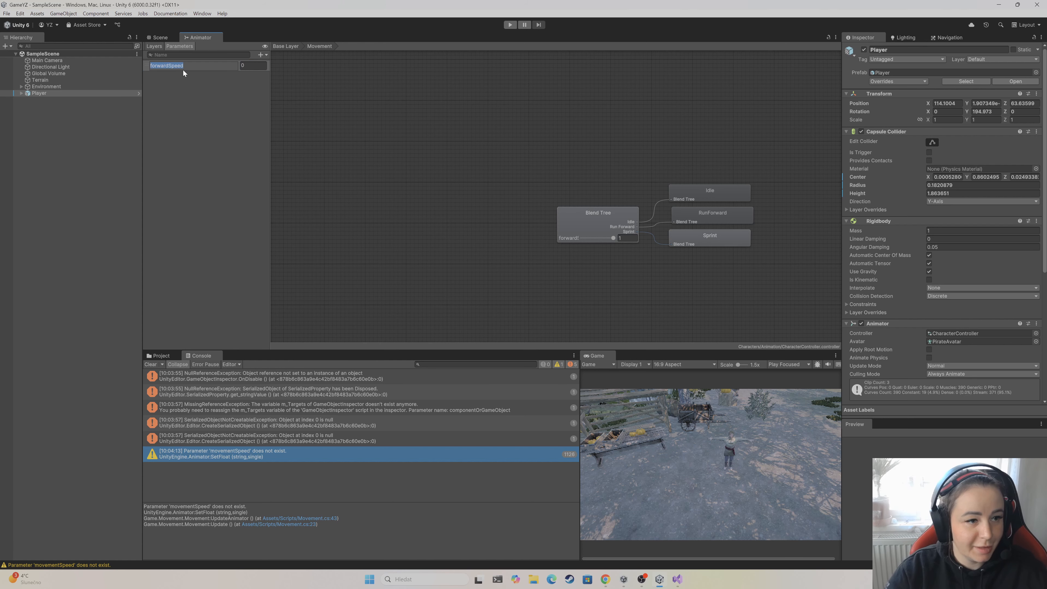
click(678, 579)
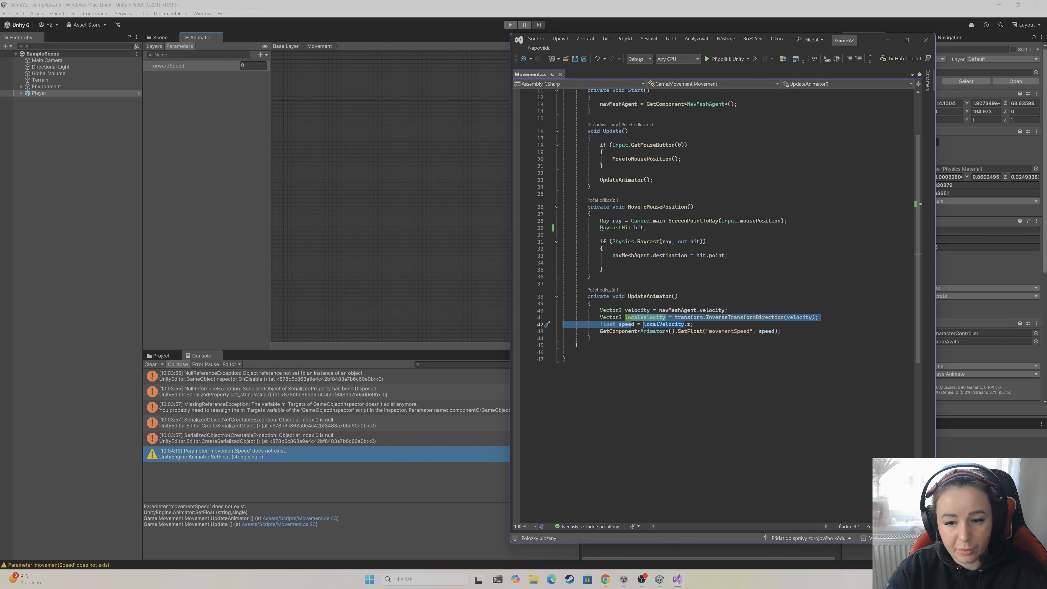
click(195, 66)
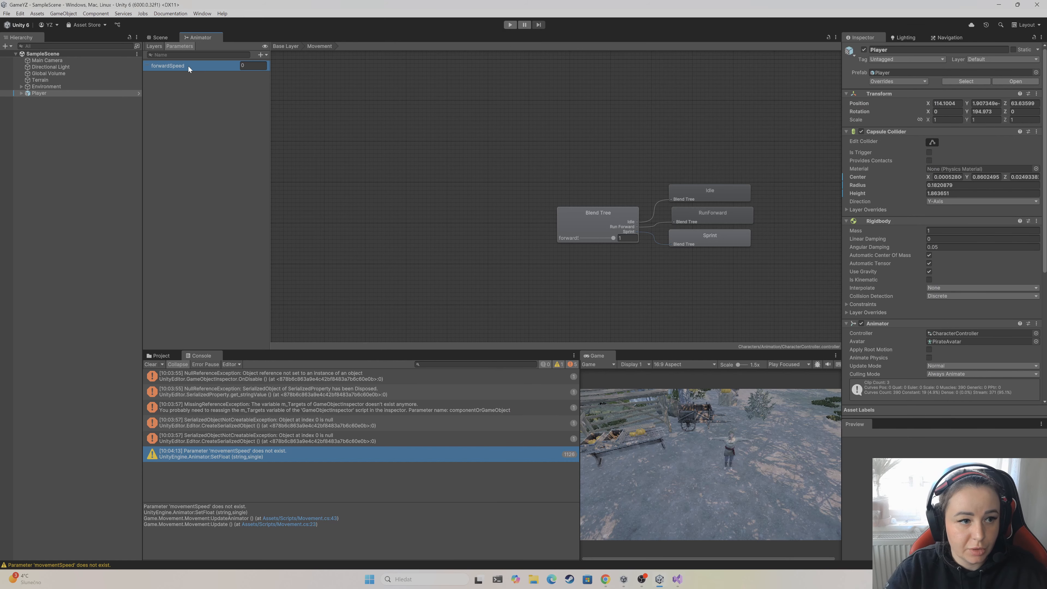
double_click(177, 67)
drag(169, 67, 152, 68)
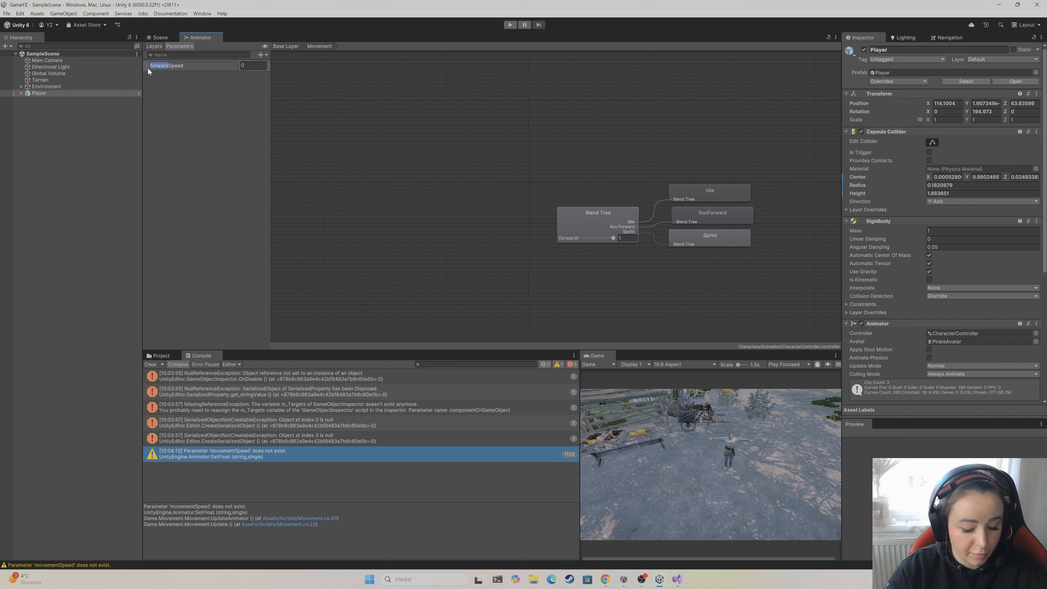
text(movement)
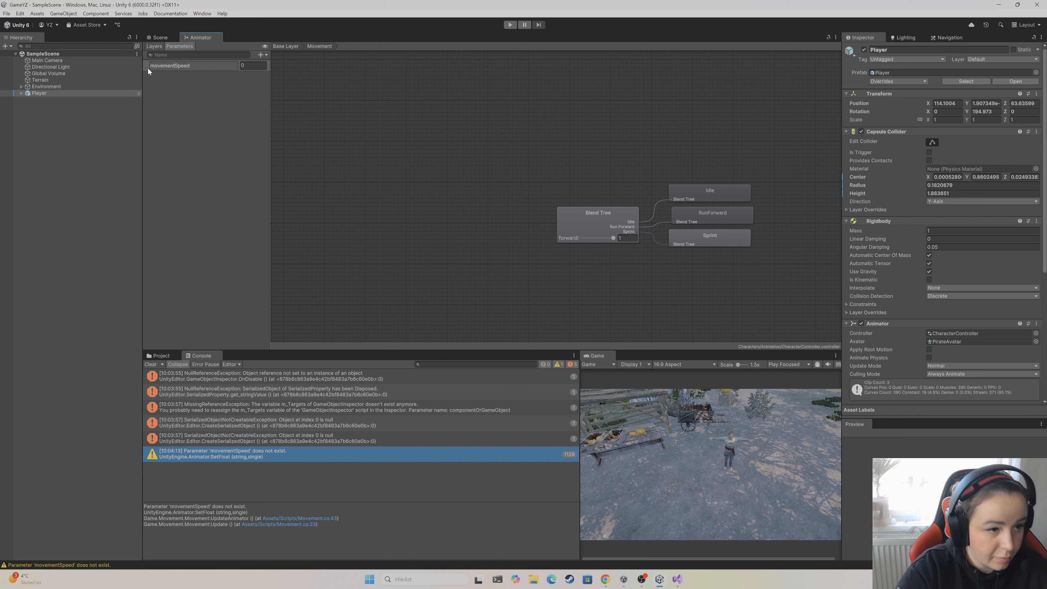
key(Return)
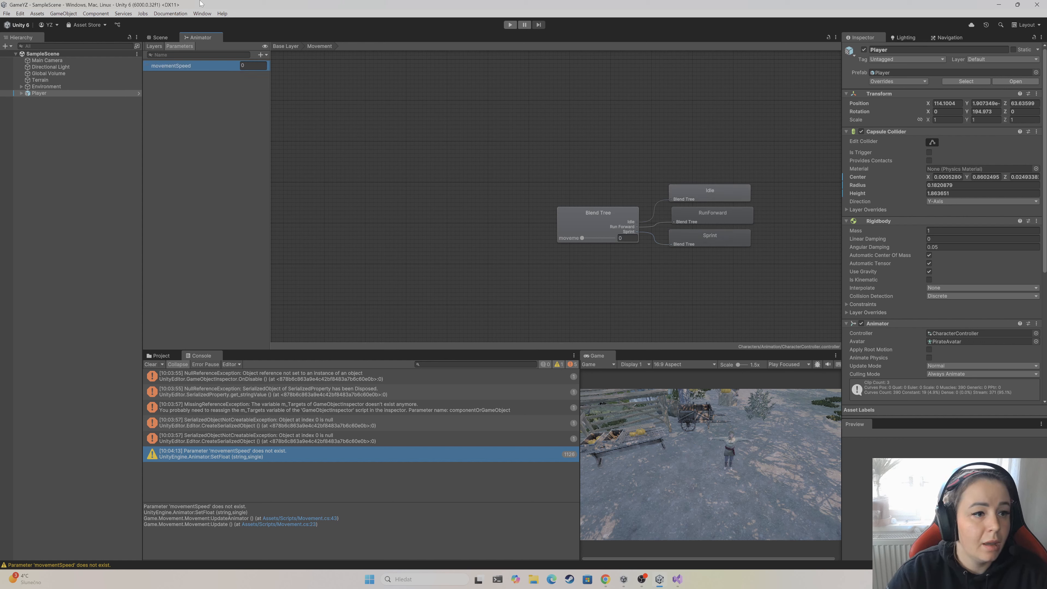
click(7, 14)
click(23, 55)
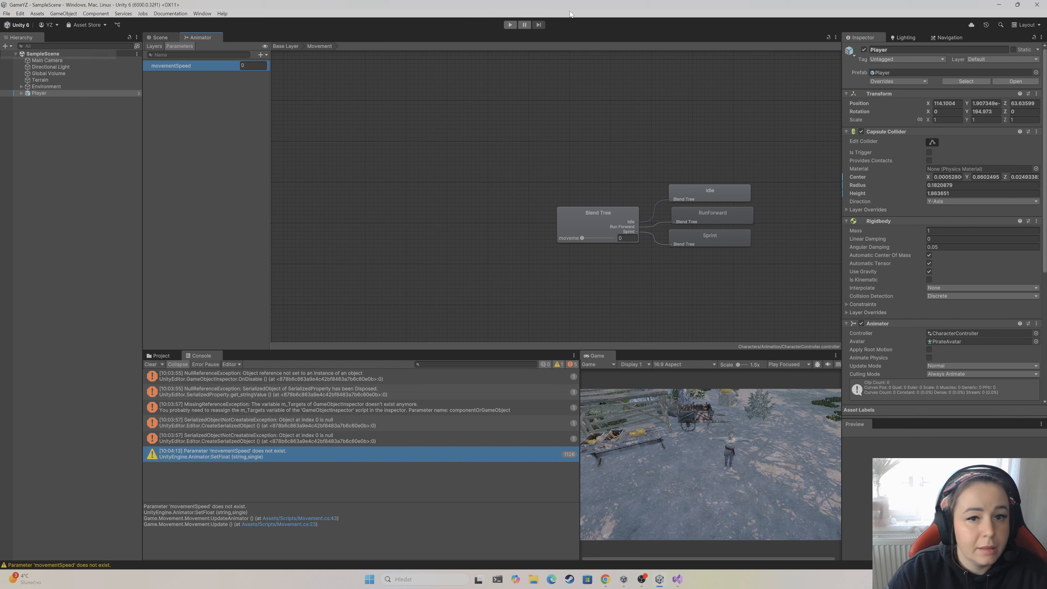
Run the game from the Scene view, send the Player repeatedly to spots across the ground to test its running animation, and stop play mode
click(161, 38)
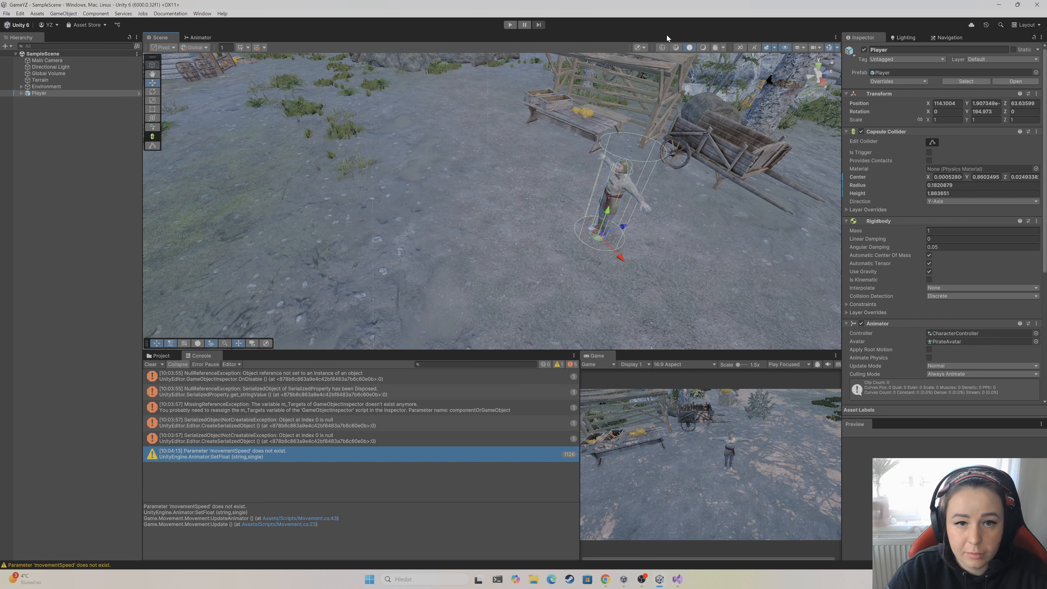
click(512, 25)
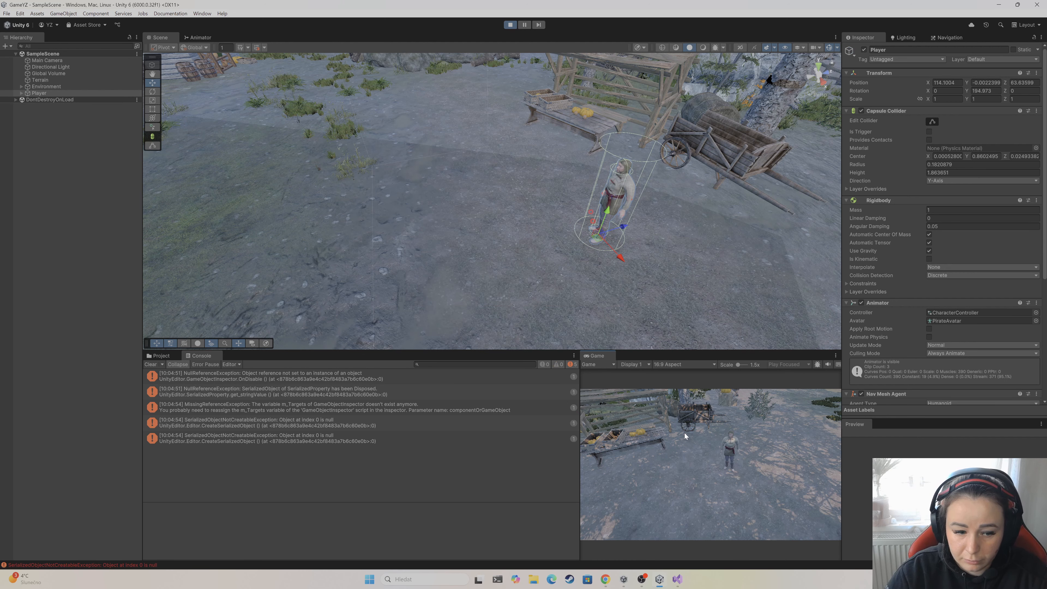
click(592, 474)
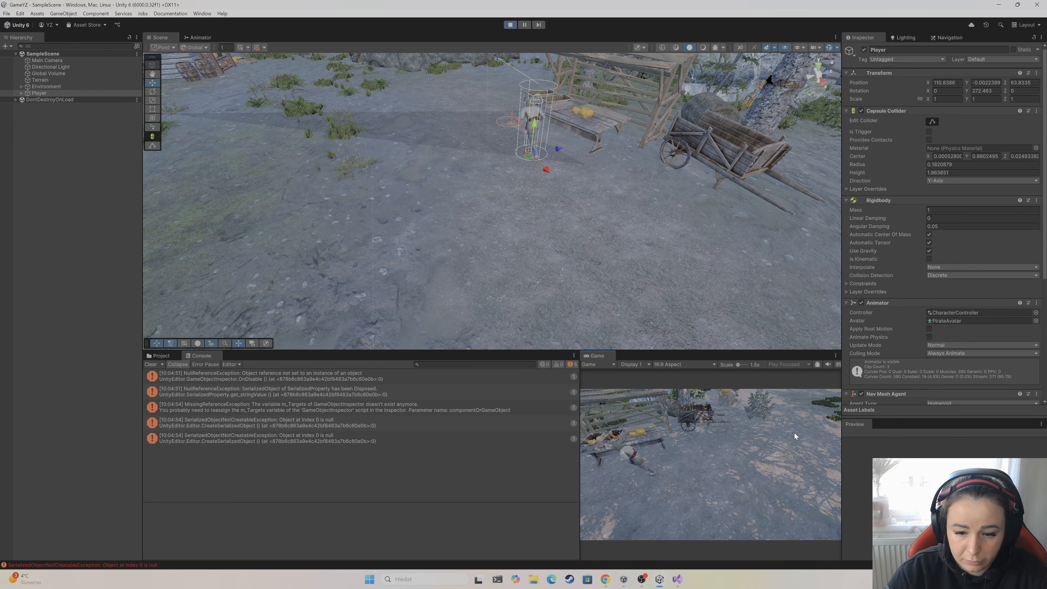
click(792, 427)
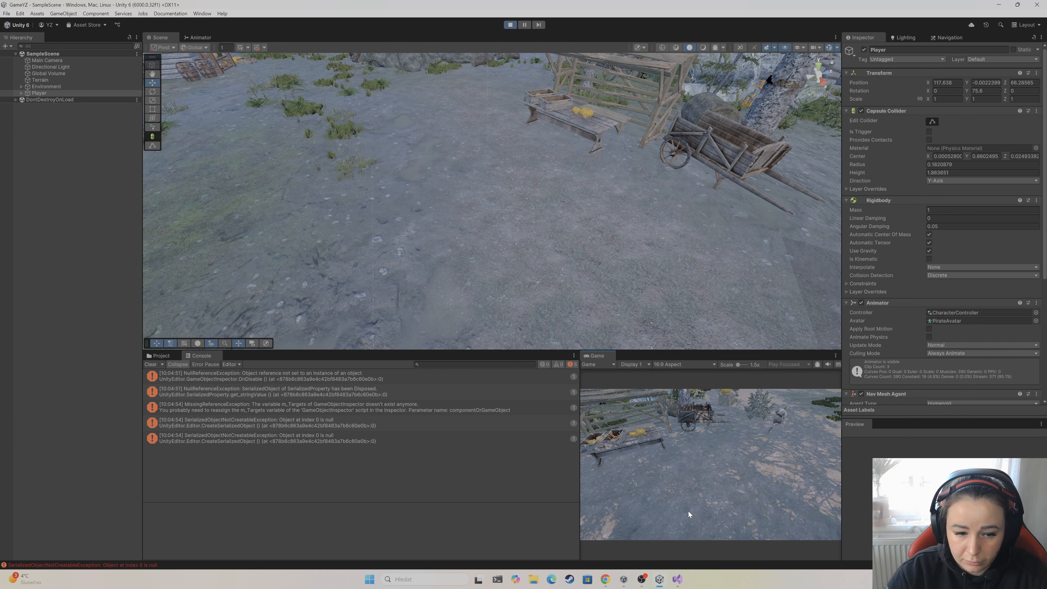
click(688, 511)
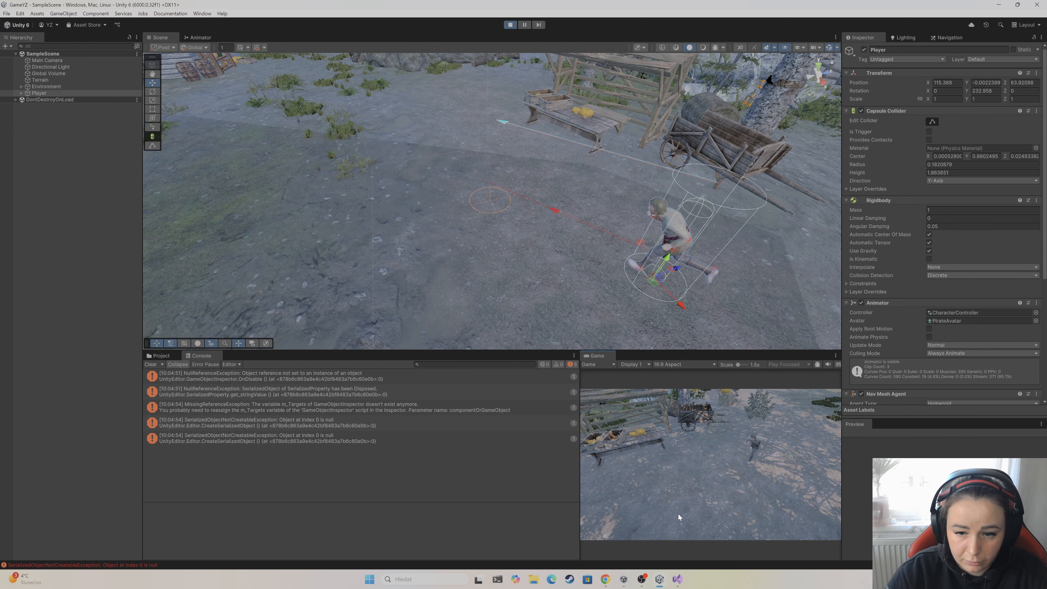
click(768, 453)
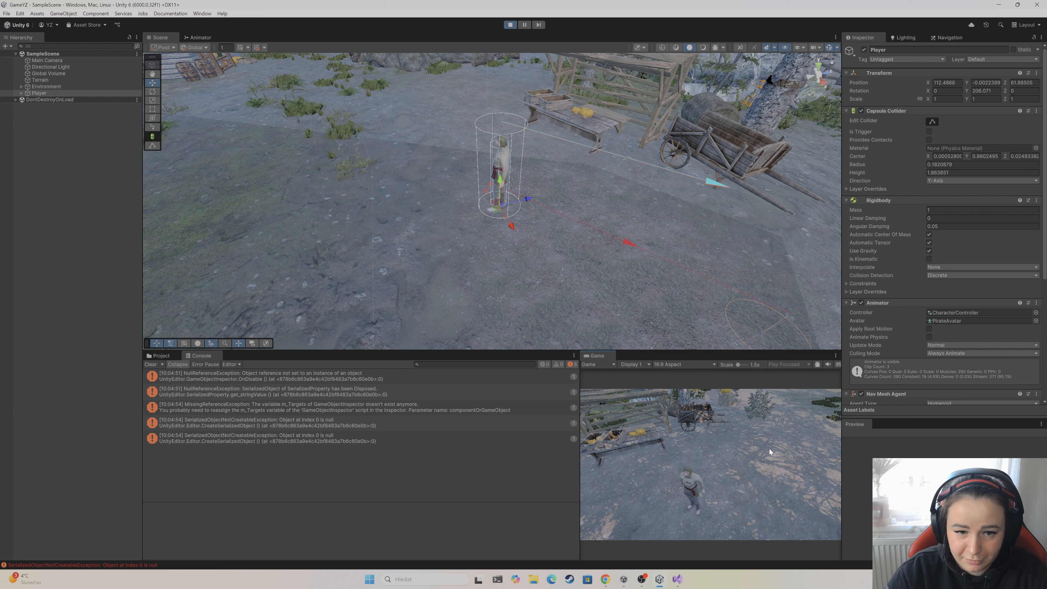
click(636, 487)
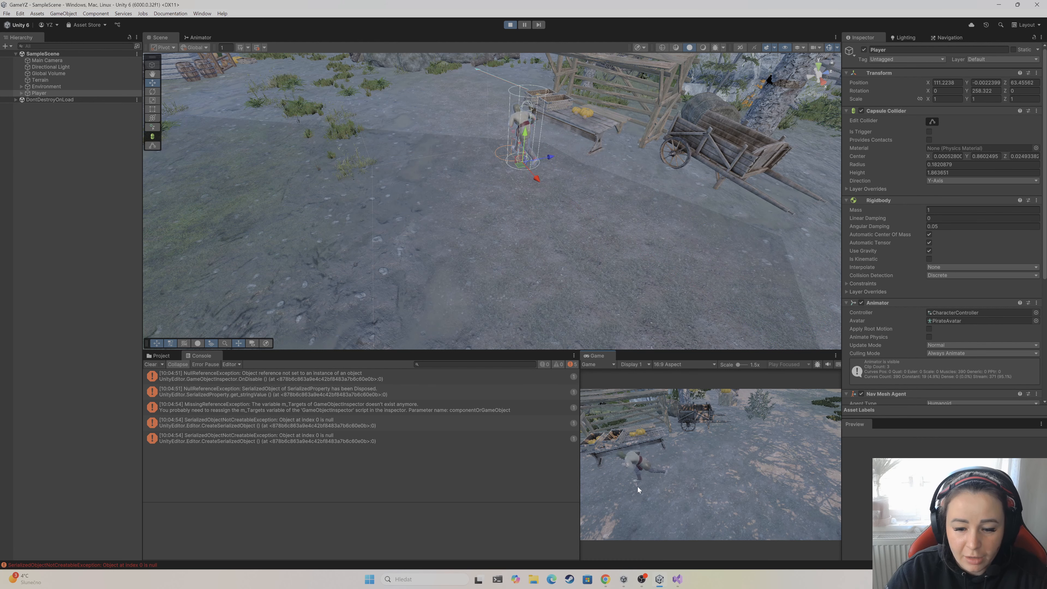
click(755, 508)
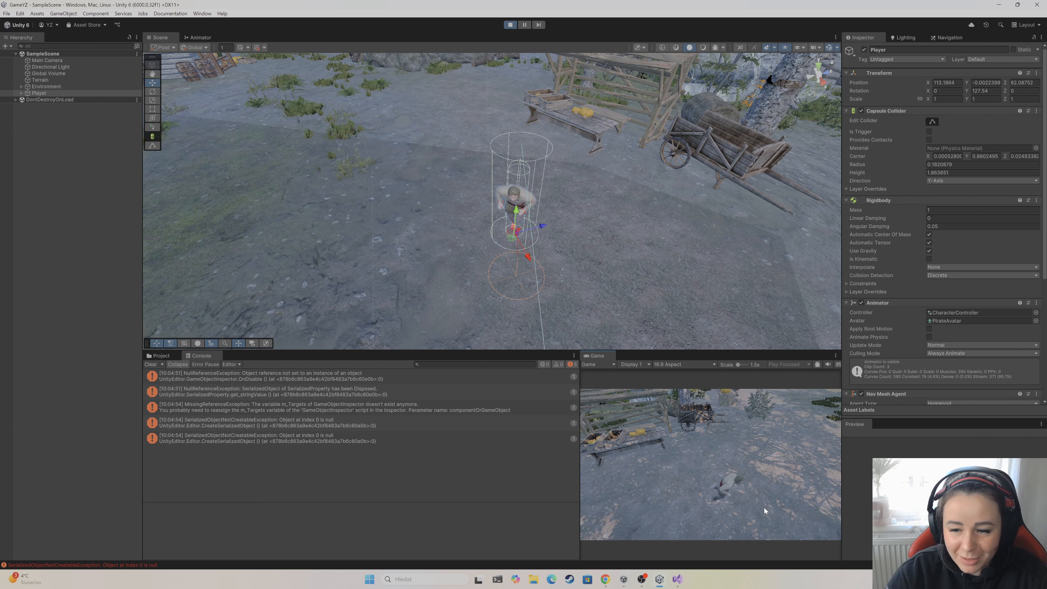
click(754, 424)
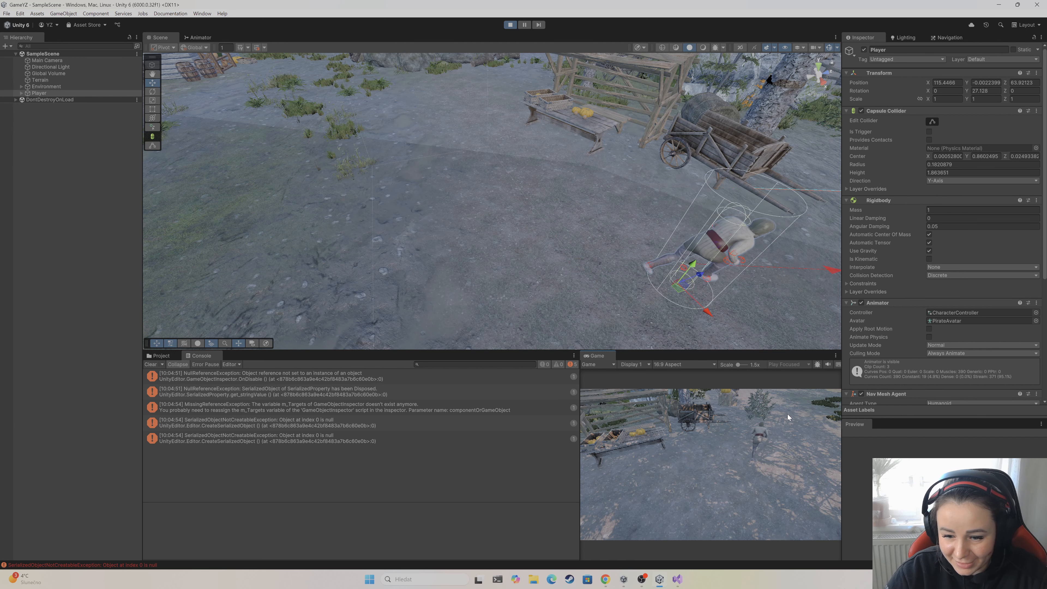
click(755, 488)
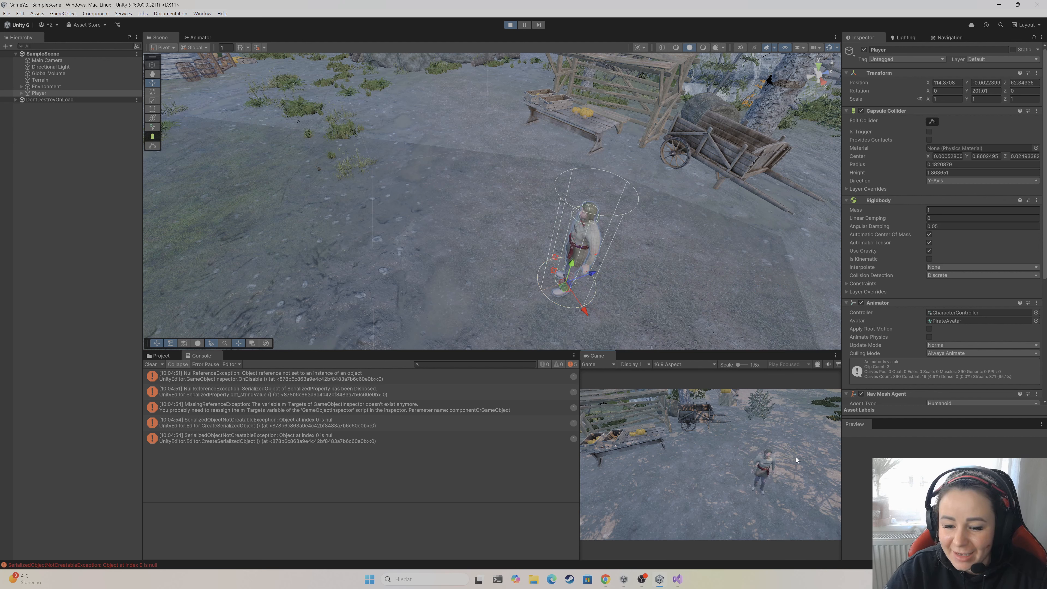
click(700, 462)
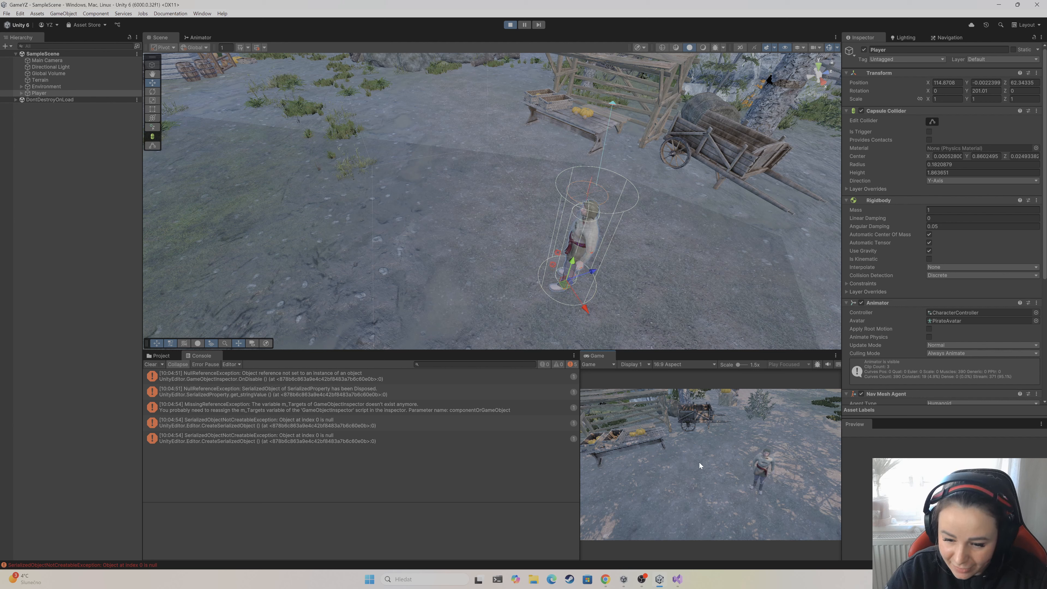
click(613, 495)
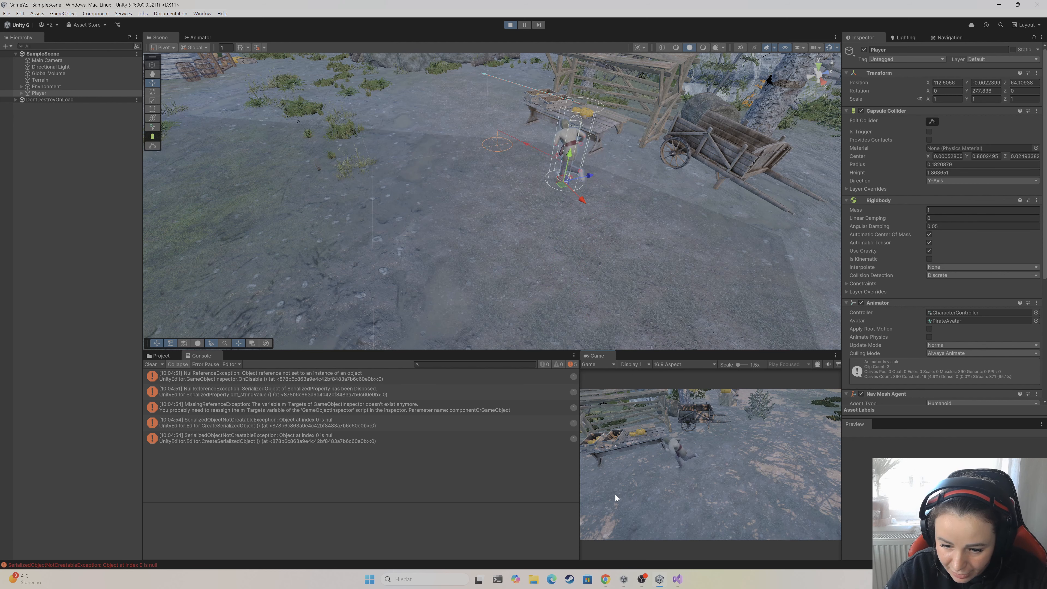
click(741, 449)
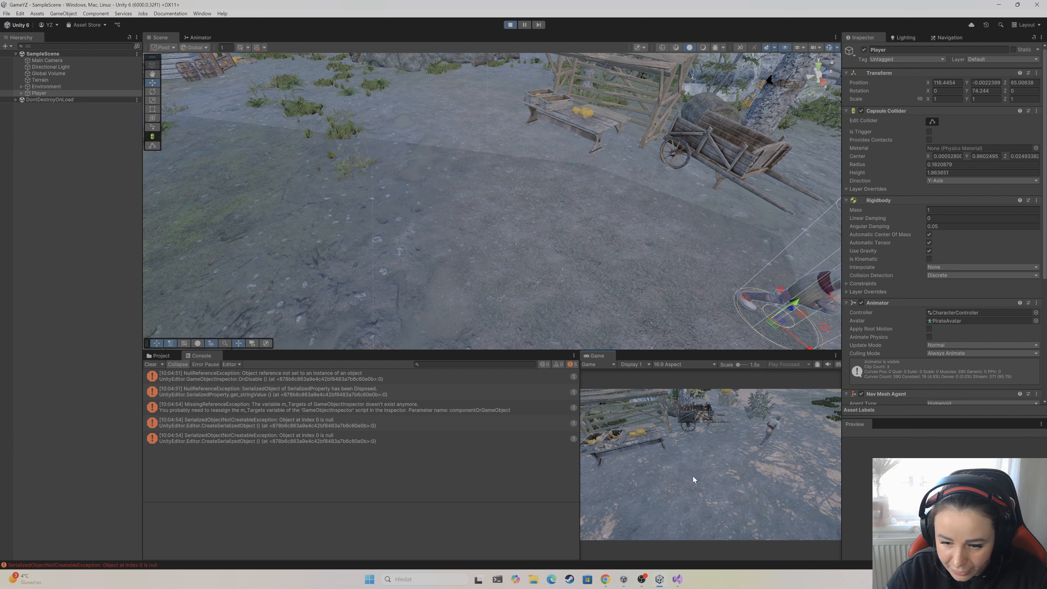
click(632, 503)
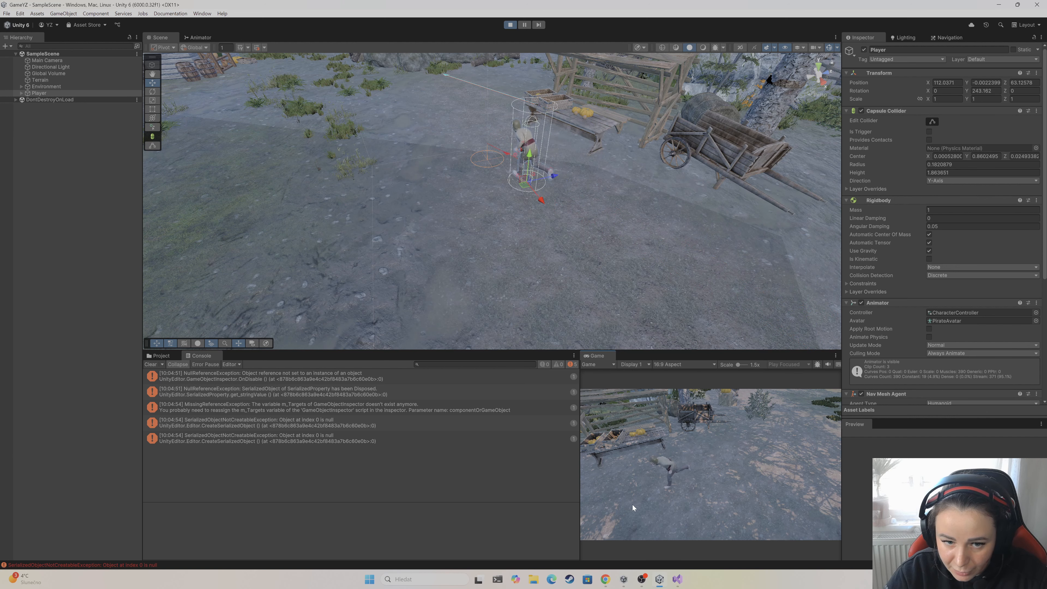
click(777, 466)
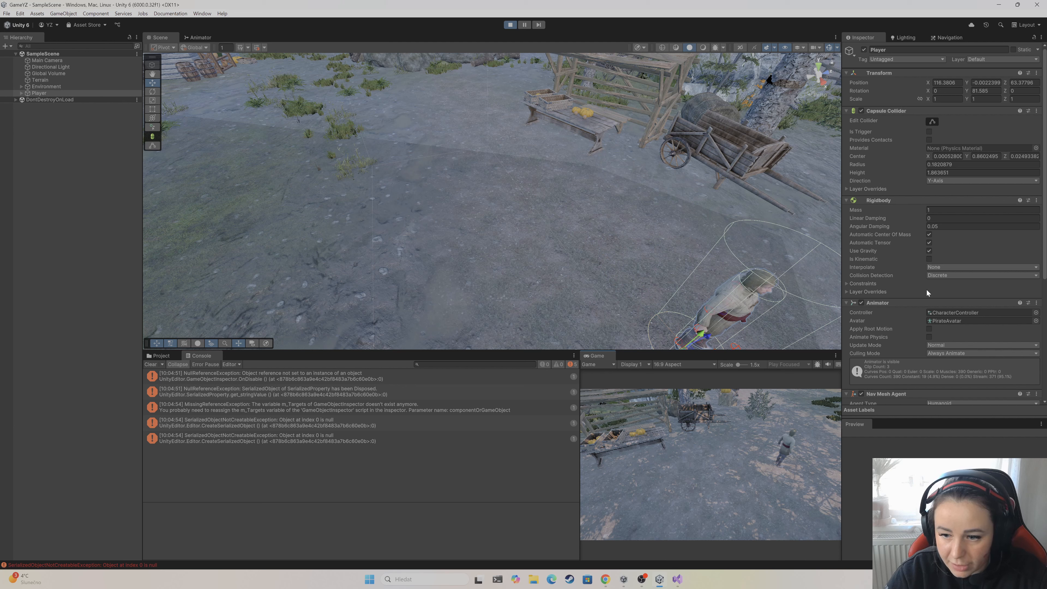
click(510, 26)
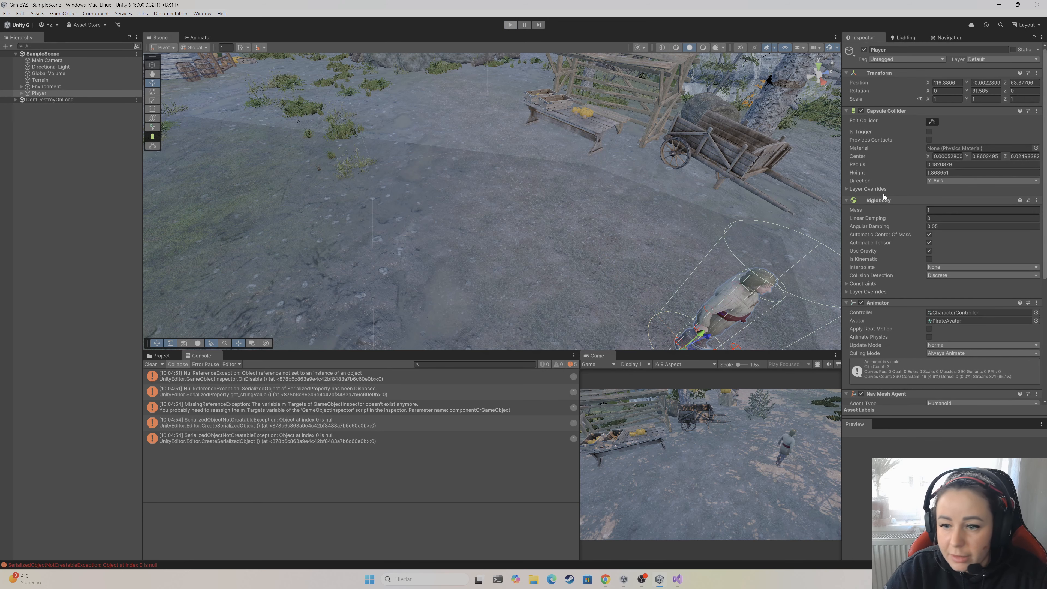
Set the Angular Speed of the Player's Nav Mesh Agent to 1000
scroll(922, 166, down, 5)
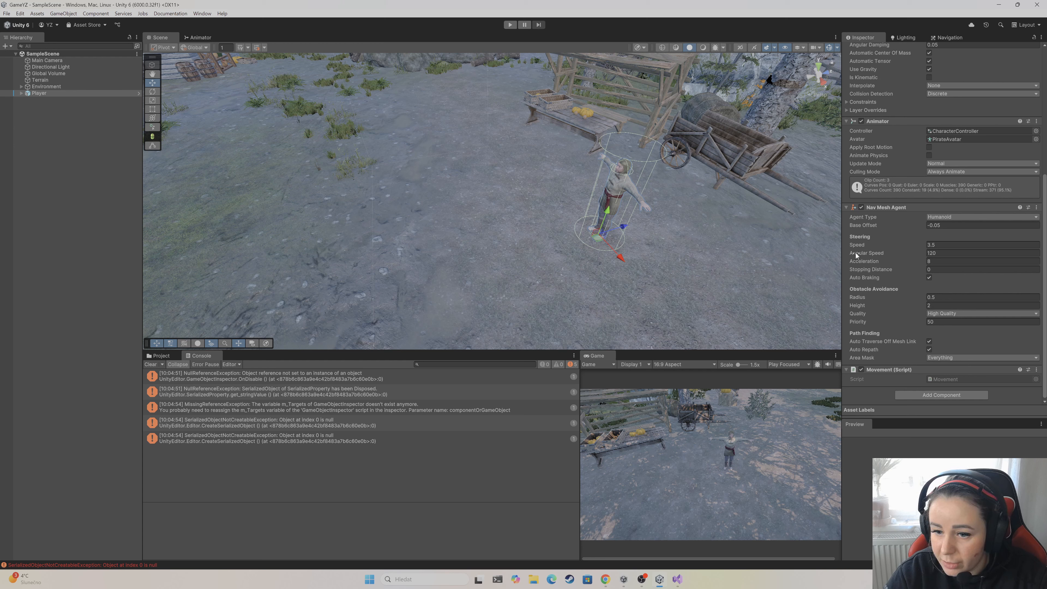
click(919, 253)
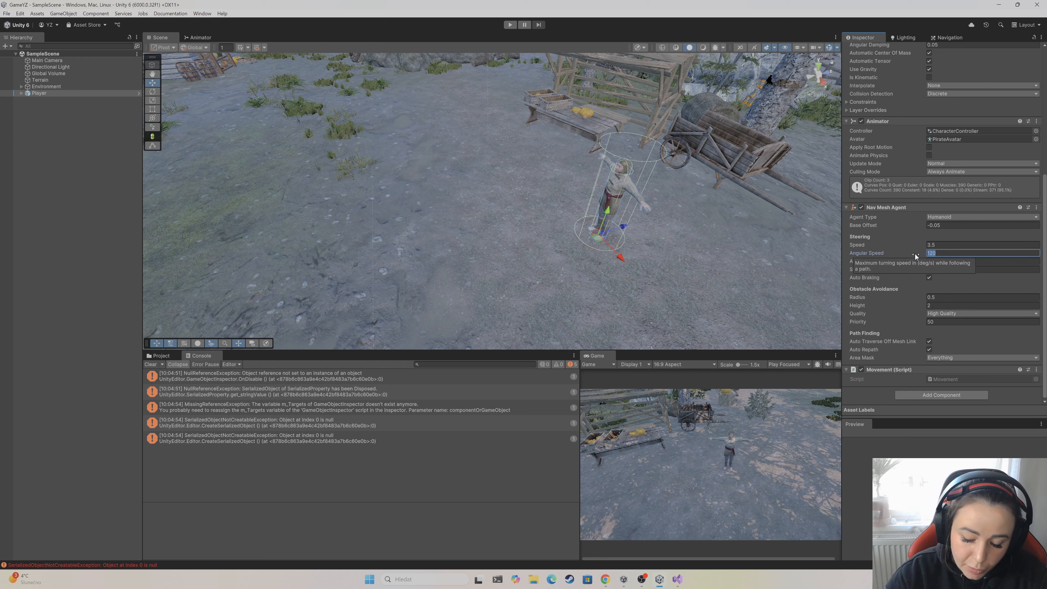
text(1)
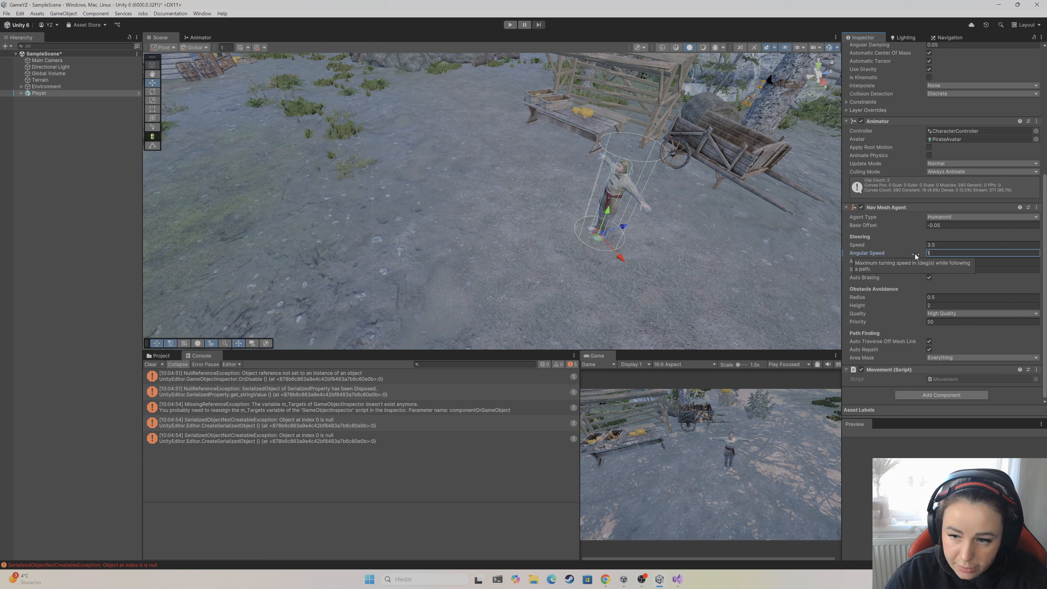
text(000)
key(Return)
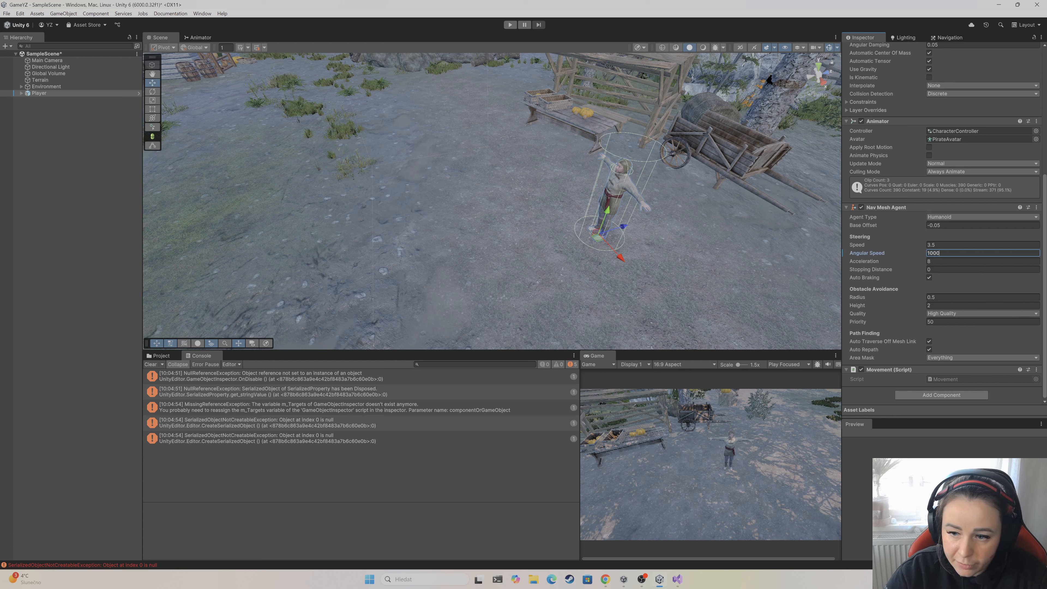
Run the game, send the Player back and forth across the ground to test its turning speed, and stop play mode
click(504, 24)
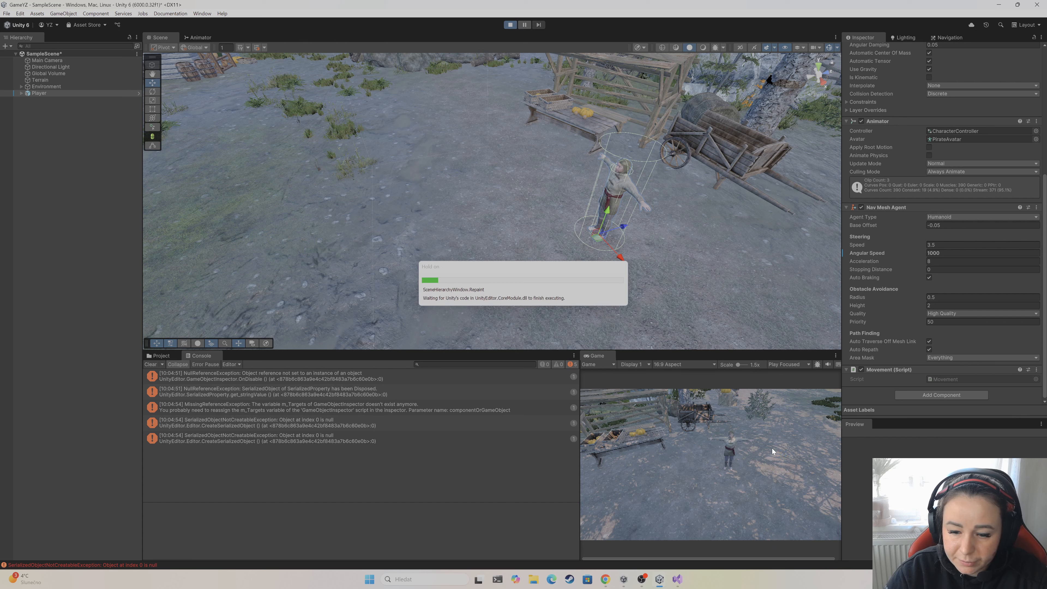
click(807, 420)
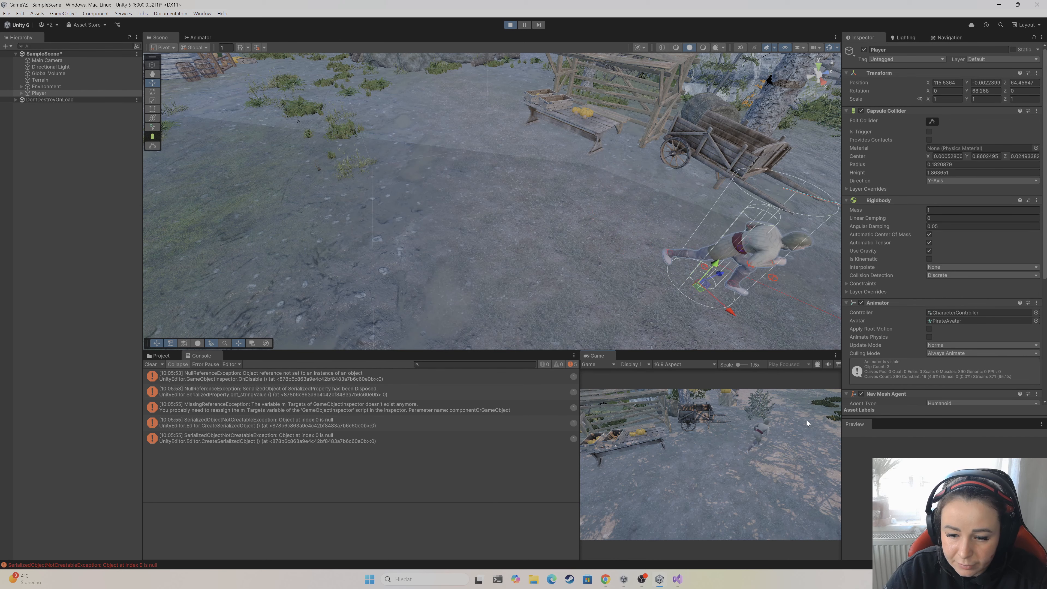
click(619, 502)
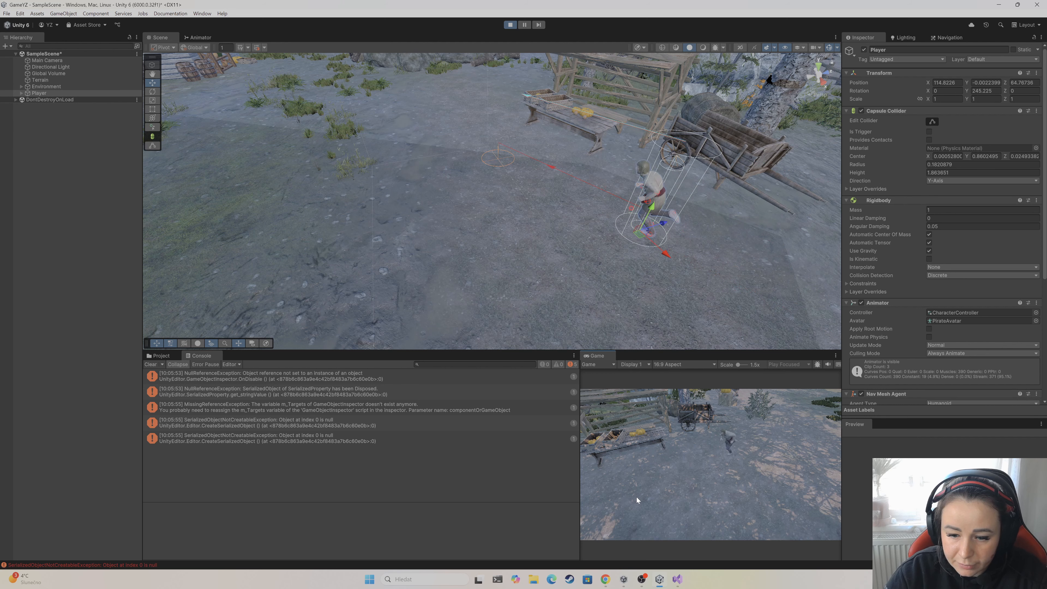
click(789, 524)
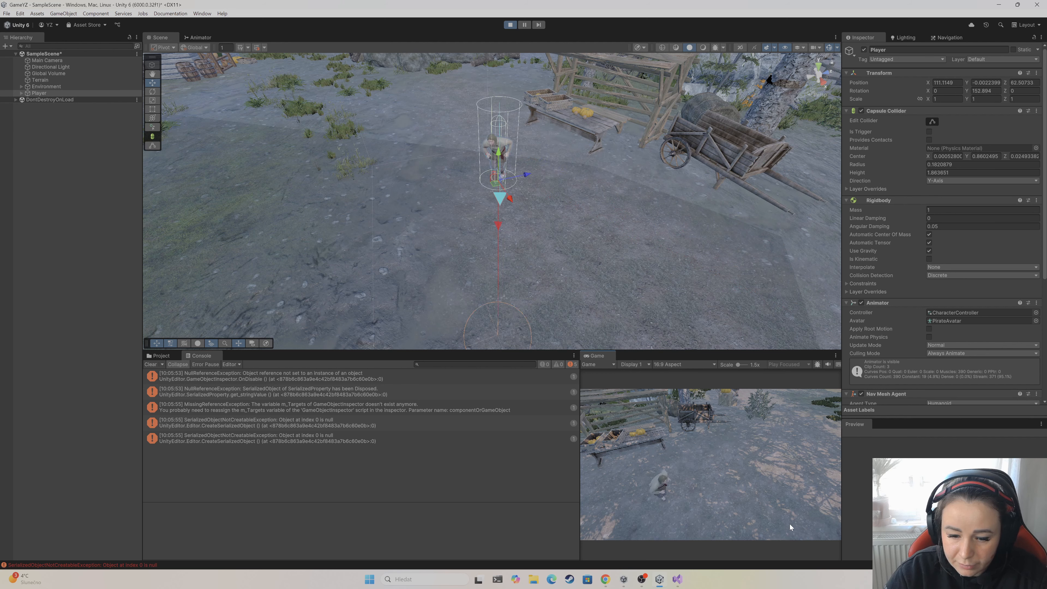
click(707, 439)
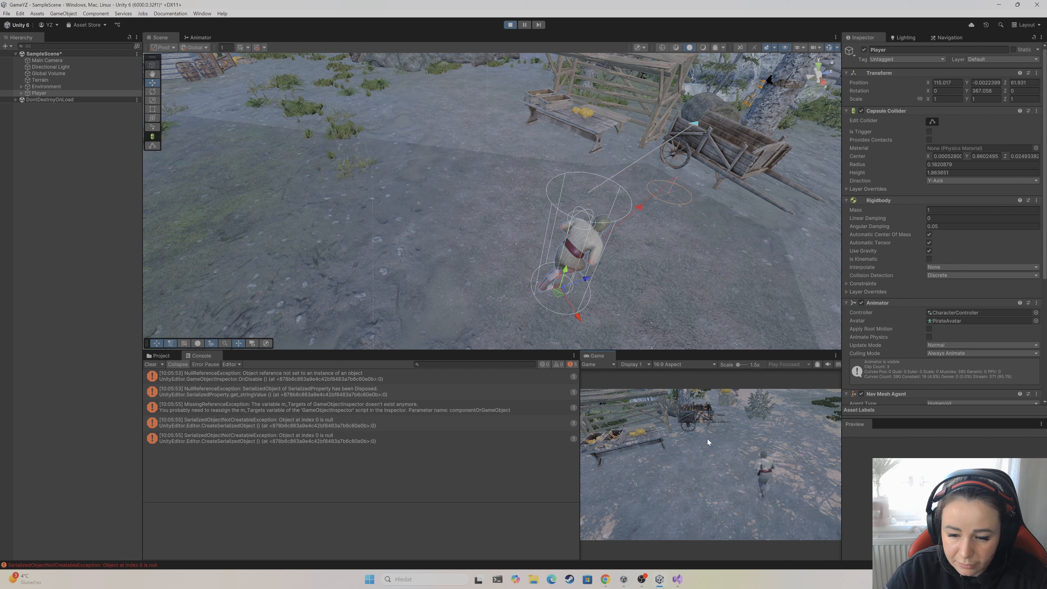
click(794, 412)
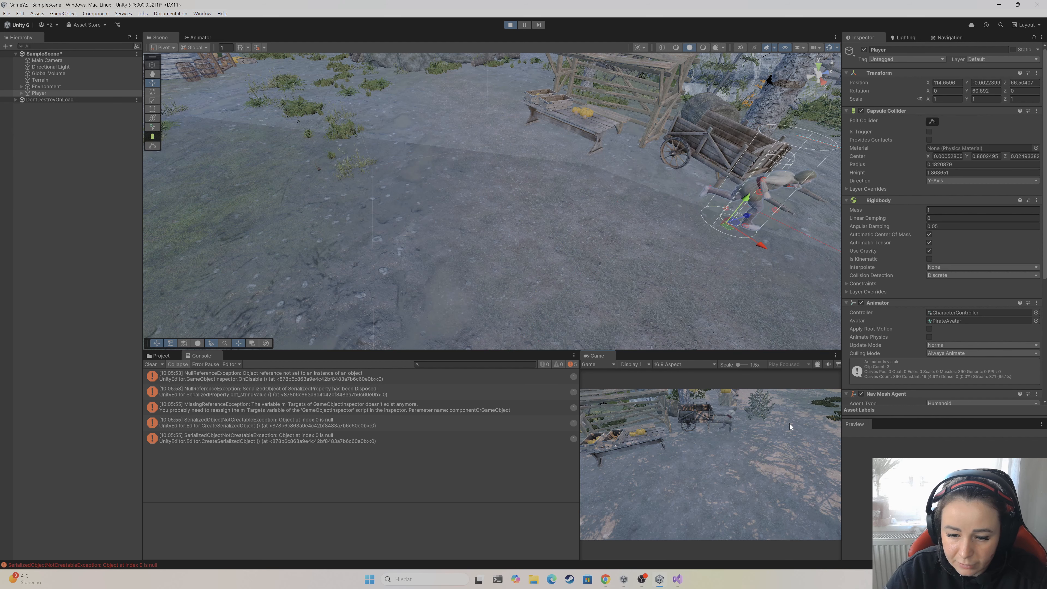
click(649, 502)
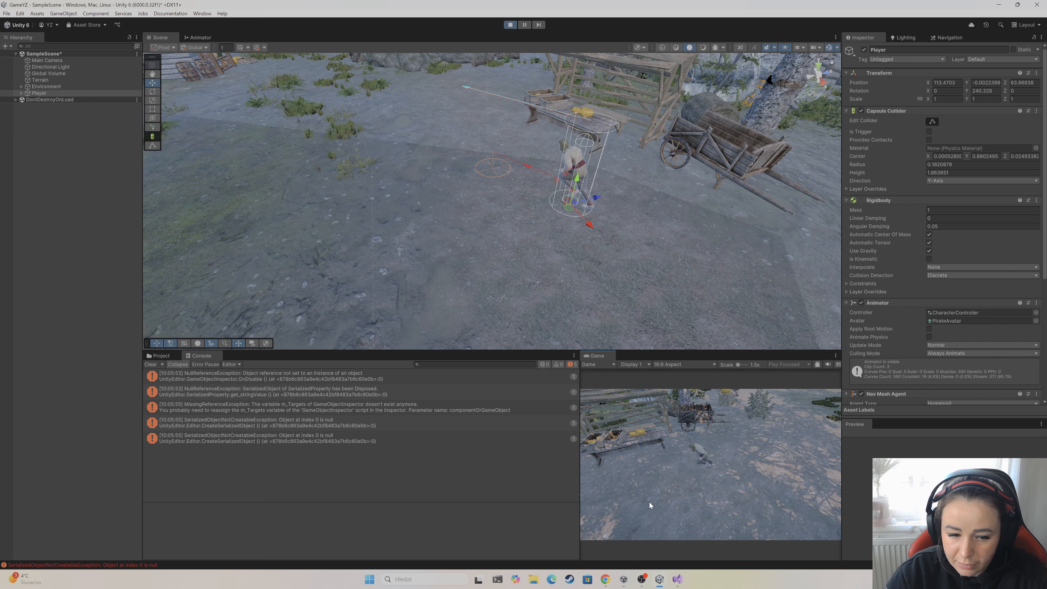
click(749, 499)
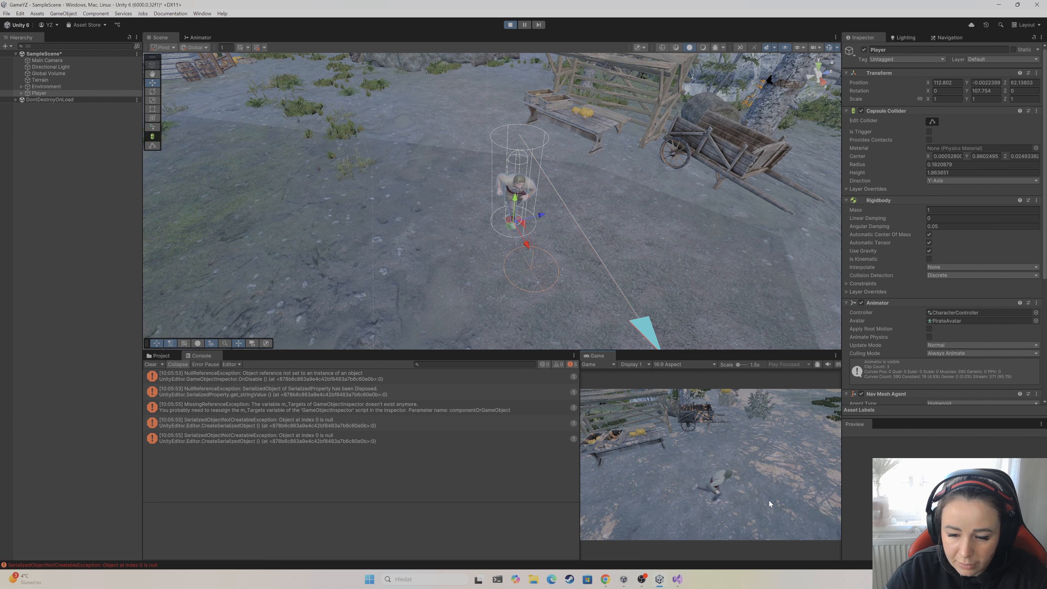
click(819, 444)
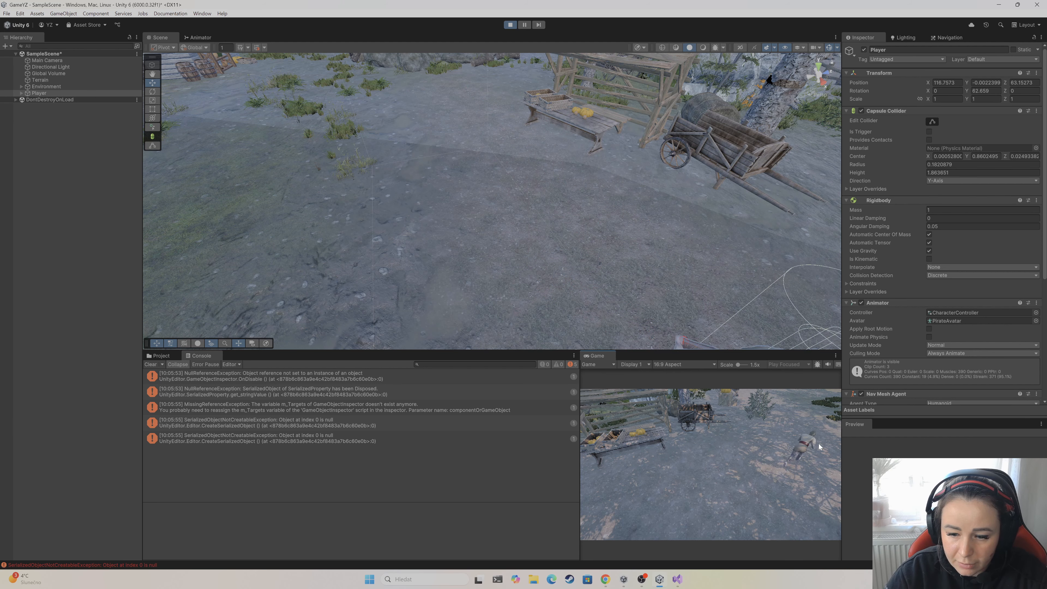
click(650, 470)
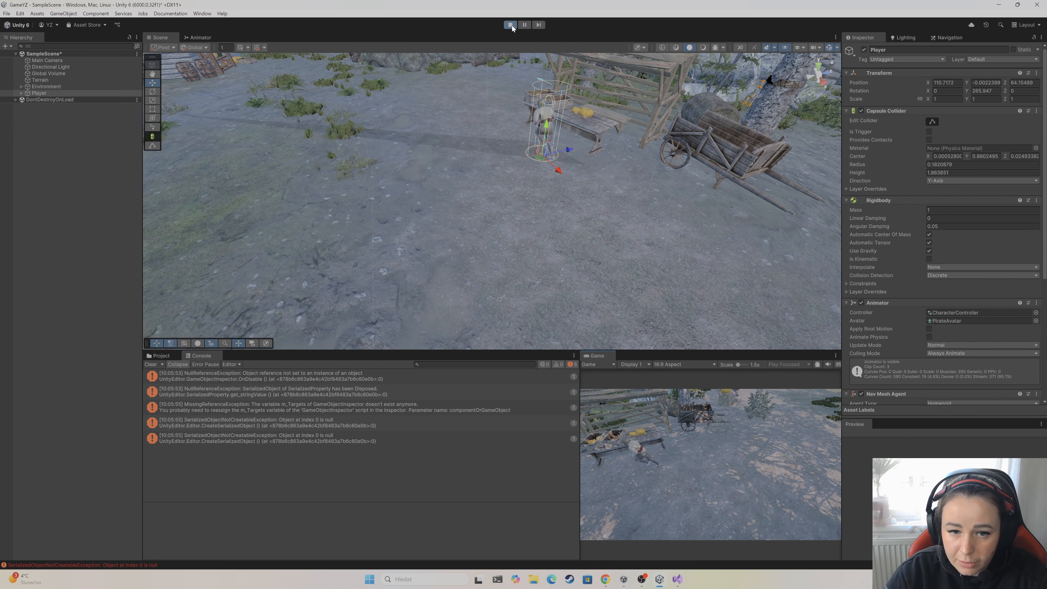
click(511, 25)
Set the Acceleration of the Player's Nav Mesh Agent to 50
scroll(939, 311, down, 6)
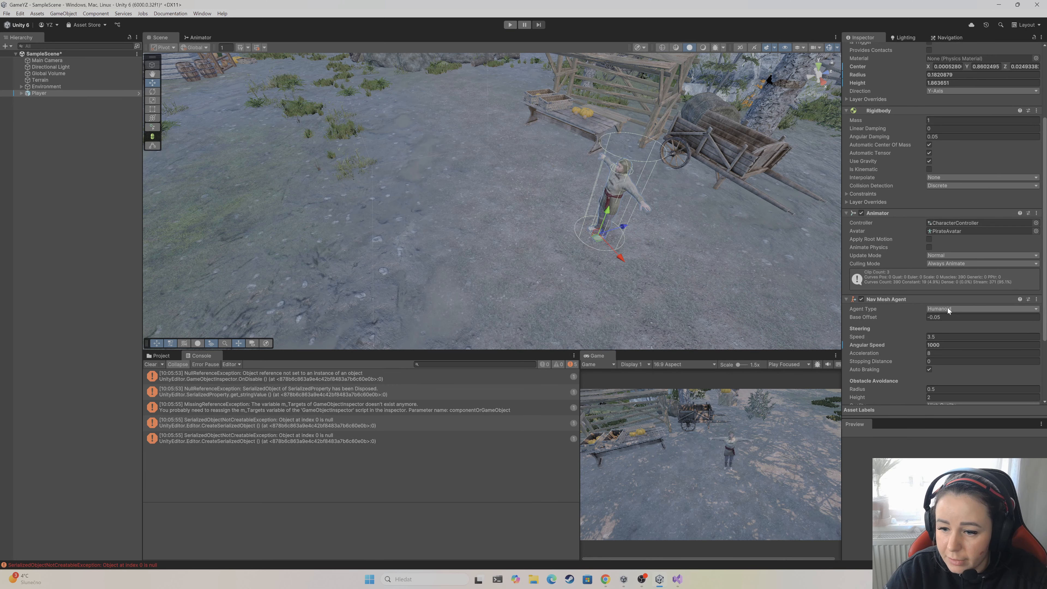
click(875, 309)
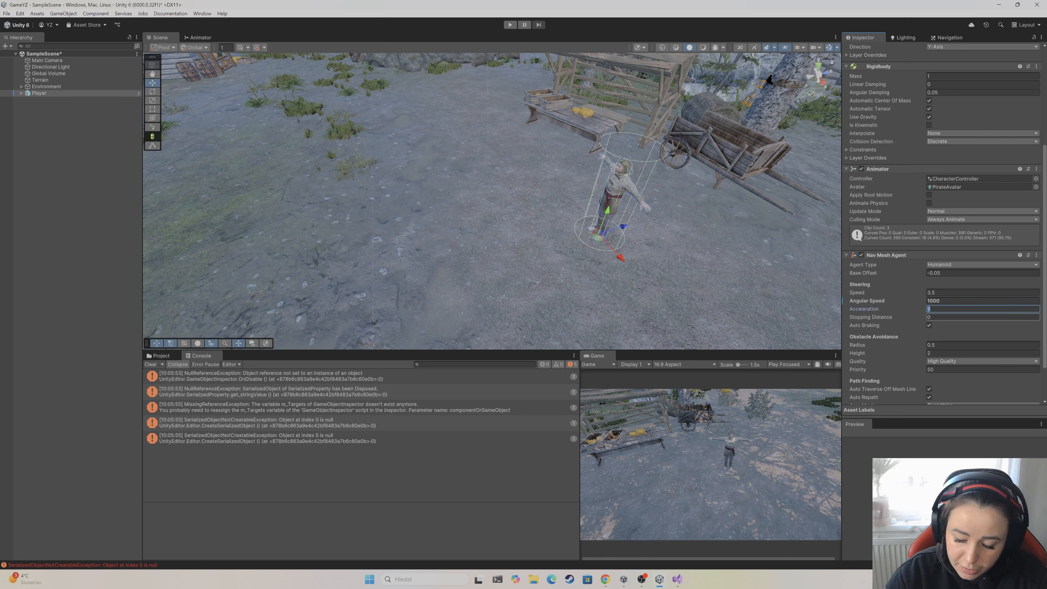
Run the game and send the Player repeatedly to spots in opposite directions to test how it accelerates and changes course
click(508, 25)
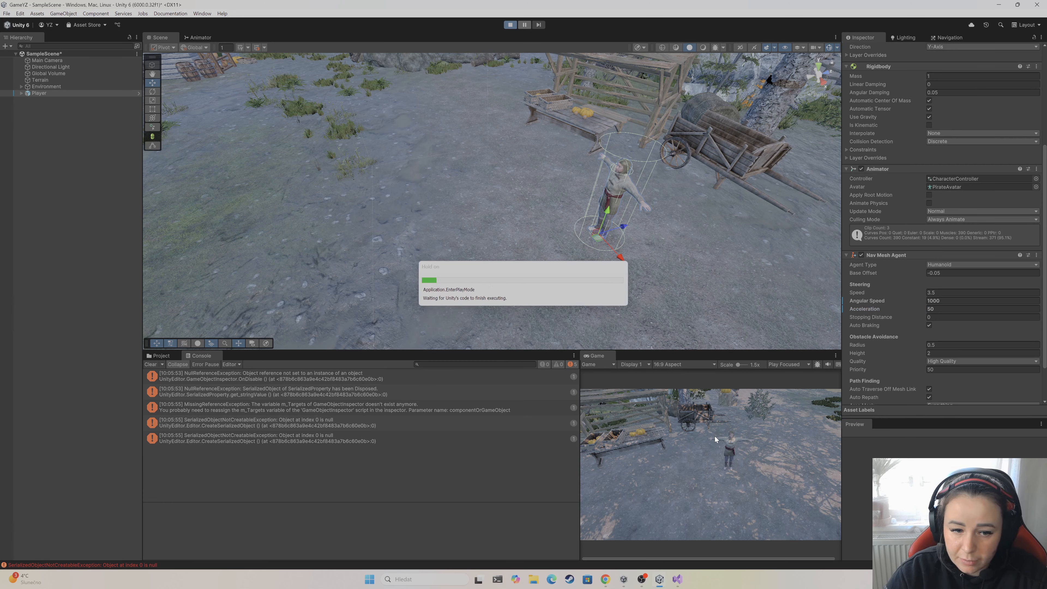
click(782, 436)
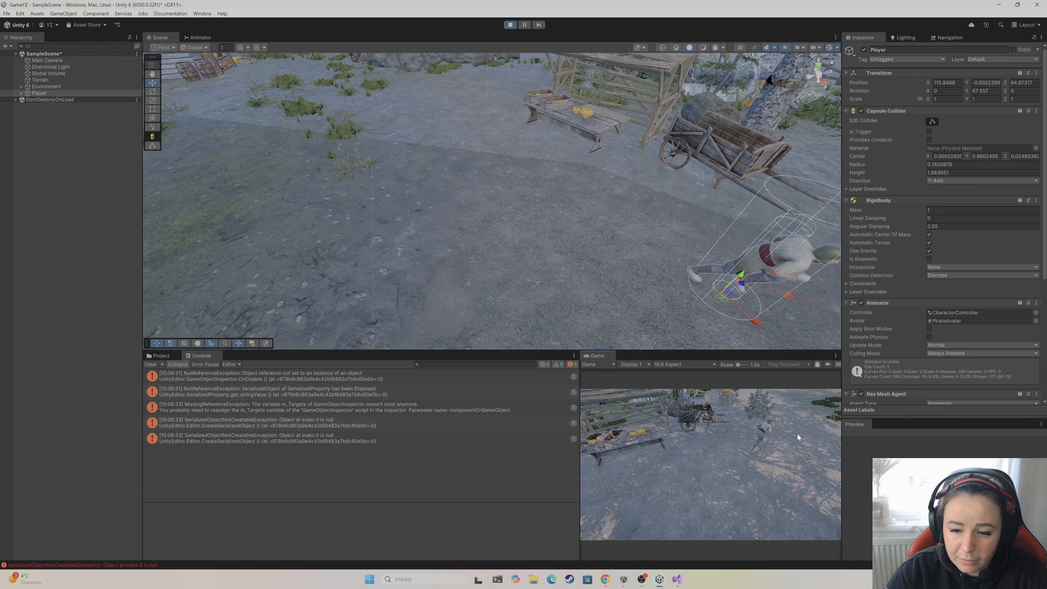
click(753, 508)
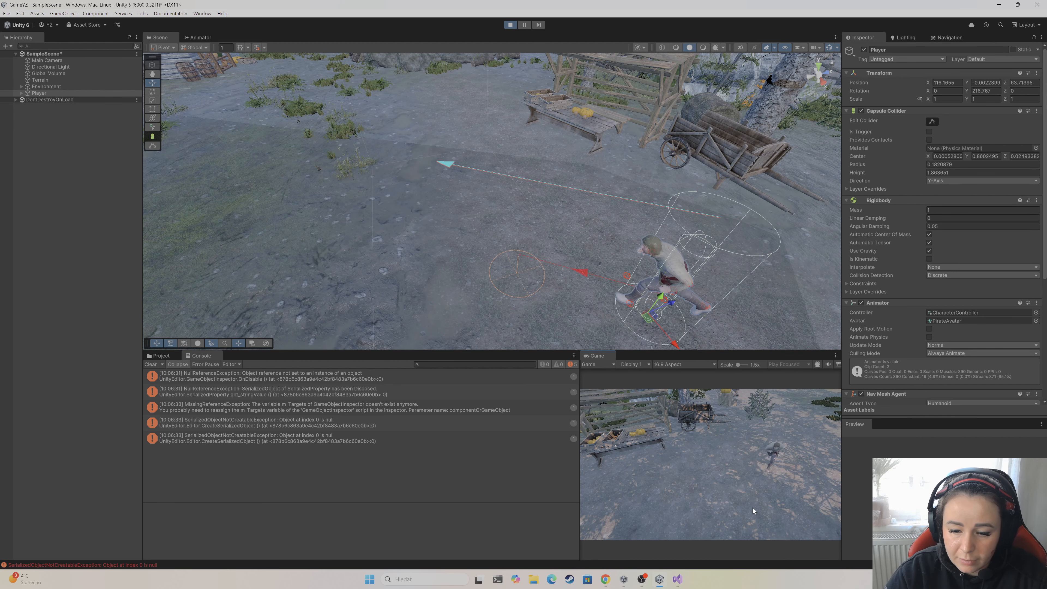
click(646, 484)
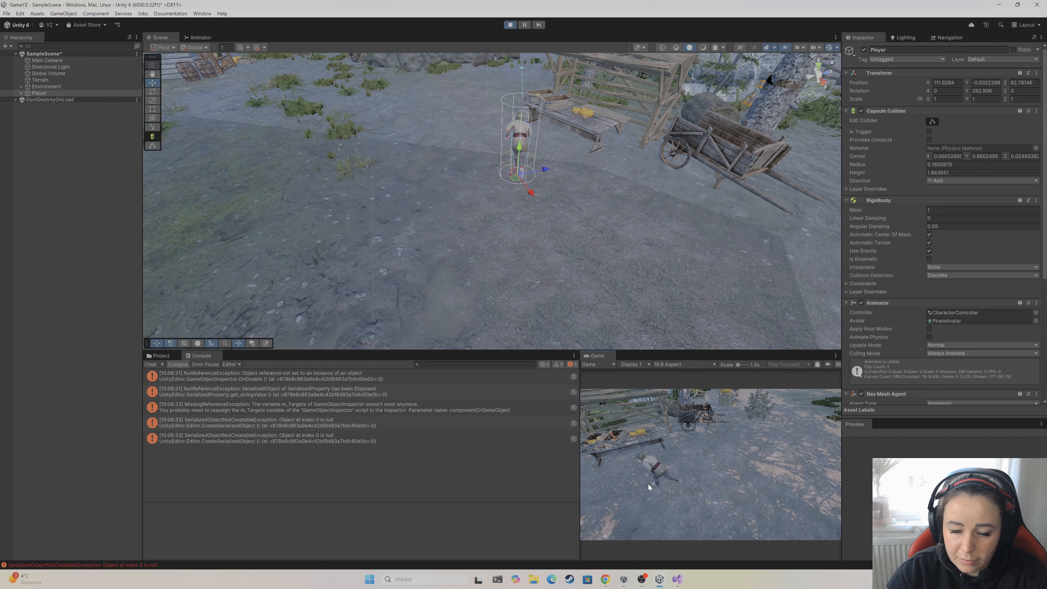
click(743, 439)
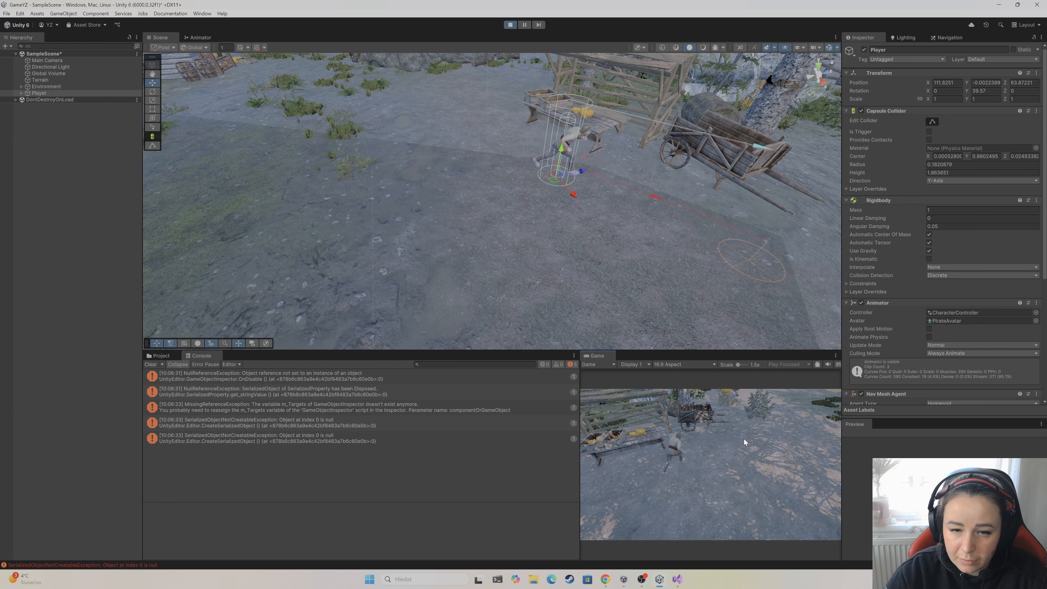
click(792, 405)
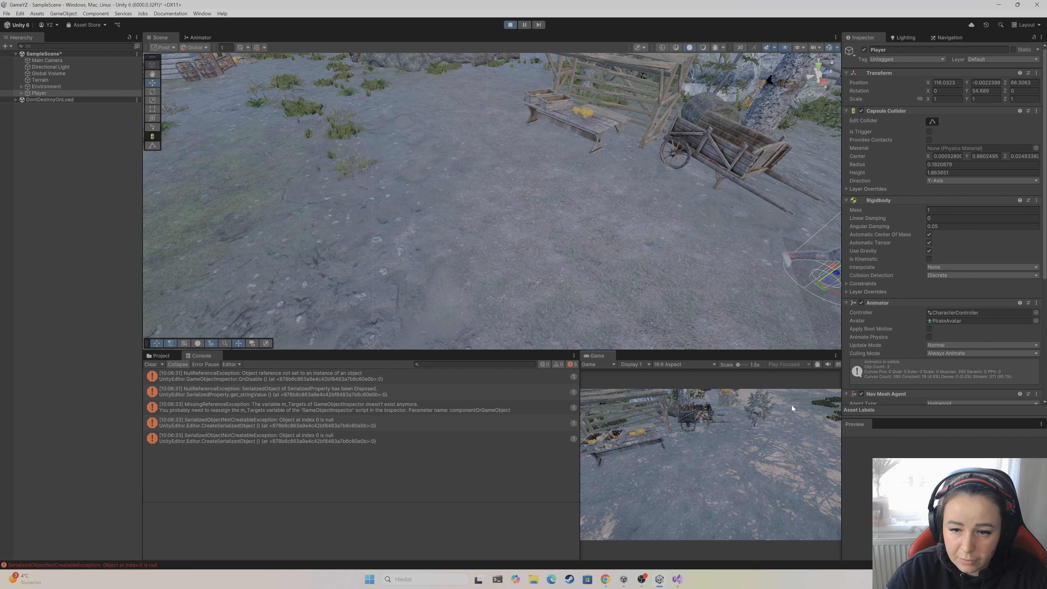
click(712, 504)
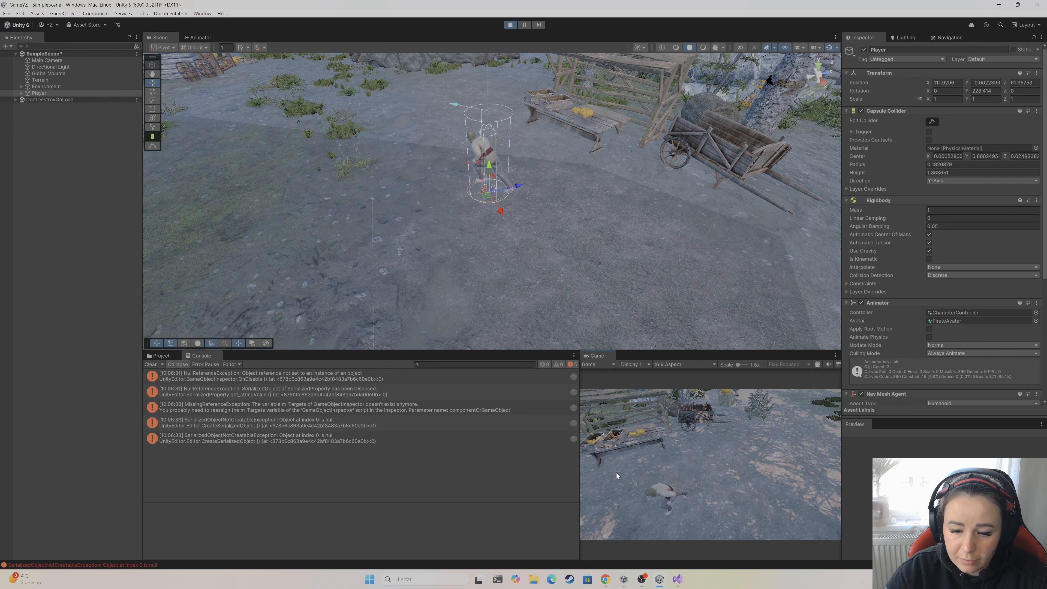
click(605, 465)
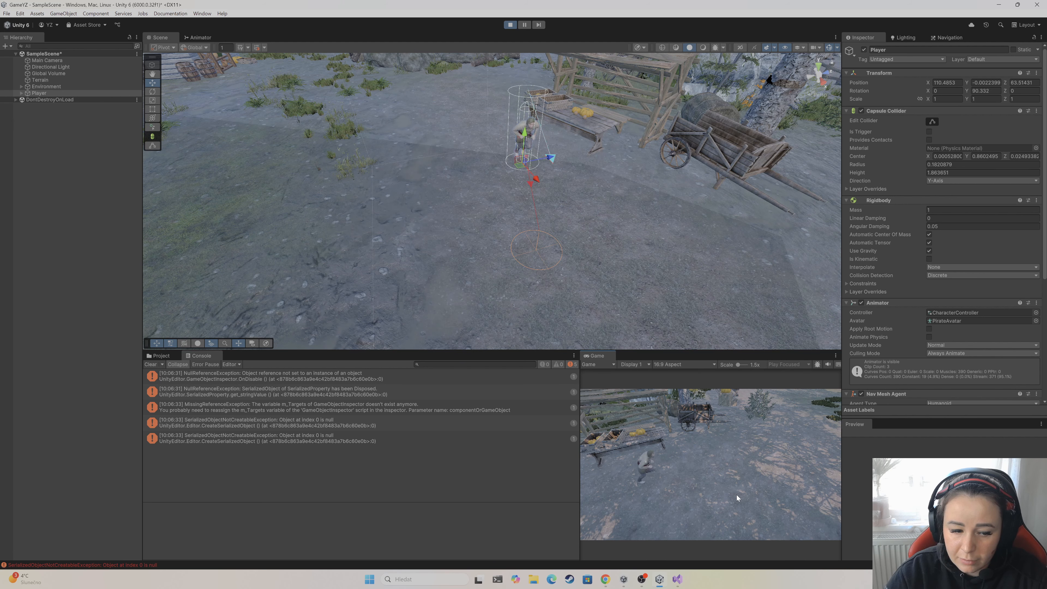
click(796, 431)
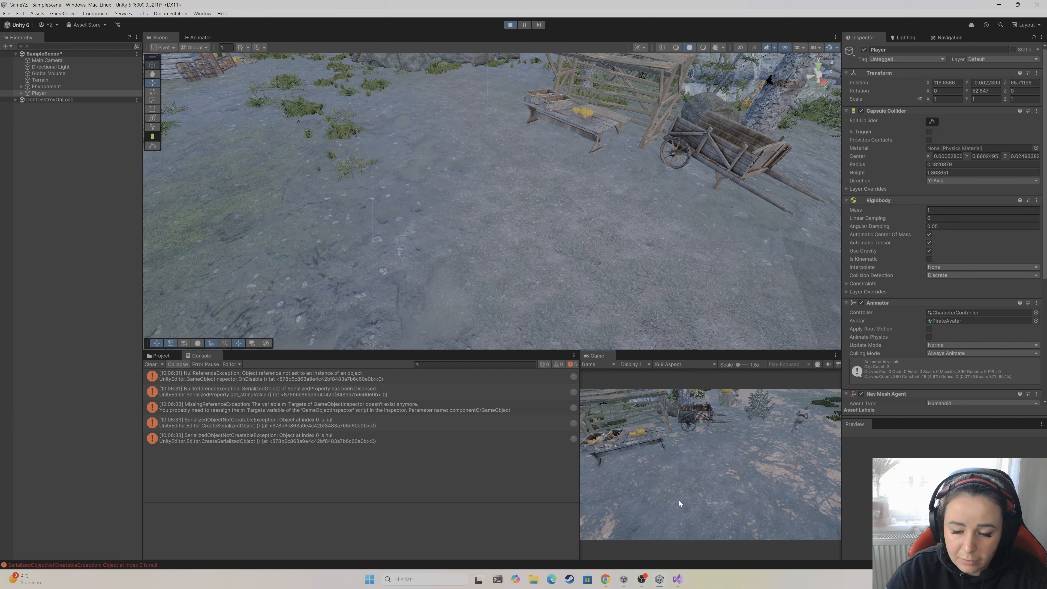
click(679, 500)
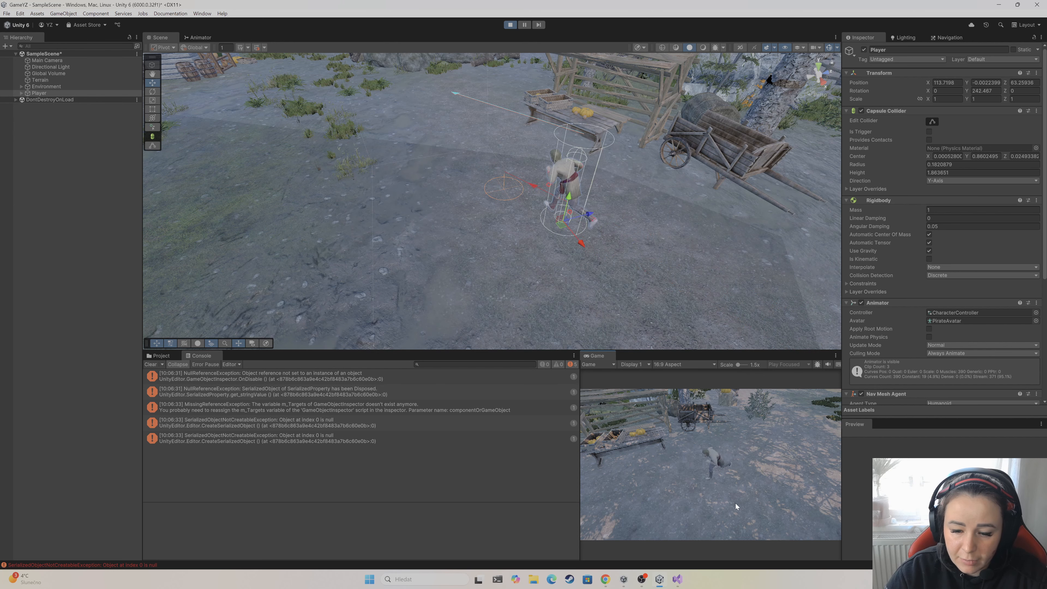
click(772, 509)
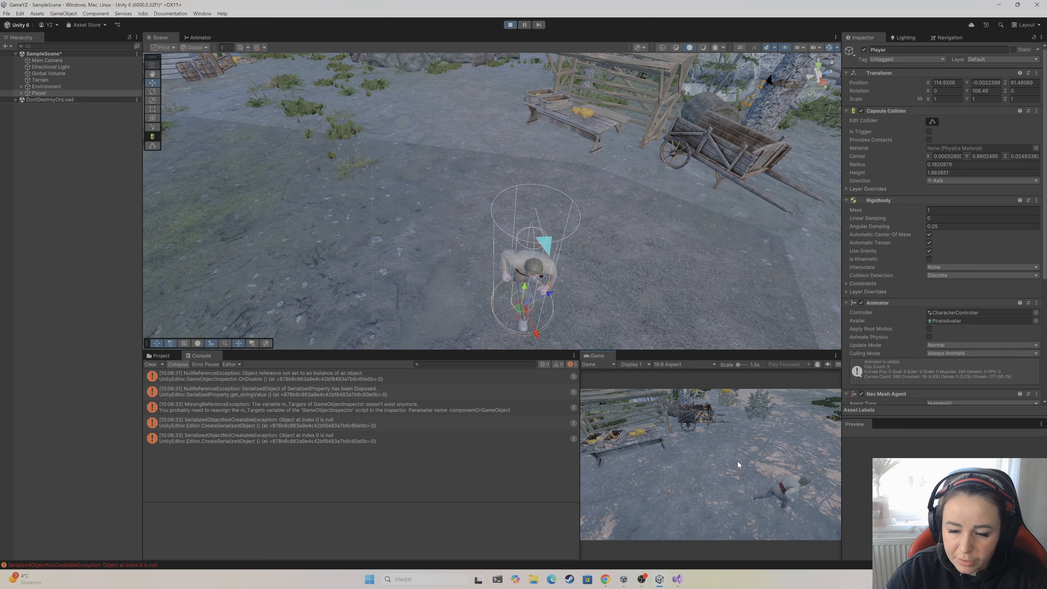
click(722, 455)
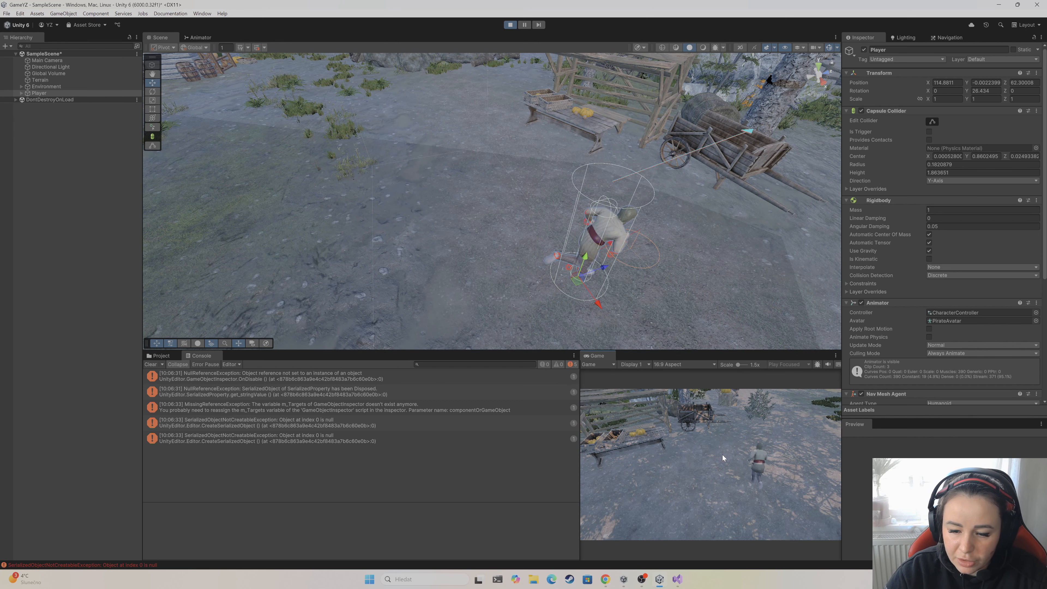
click(656, 496)
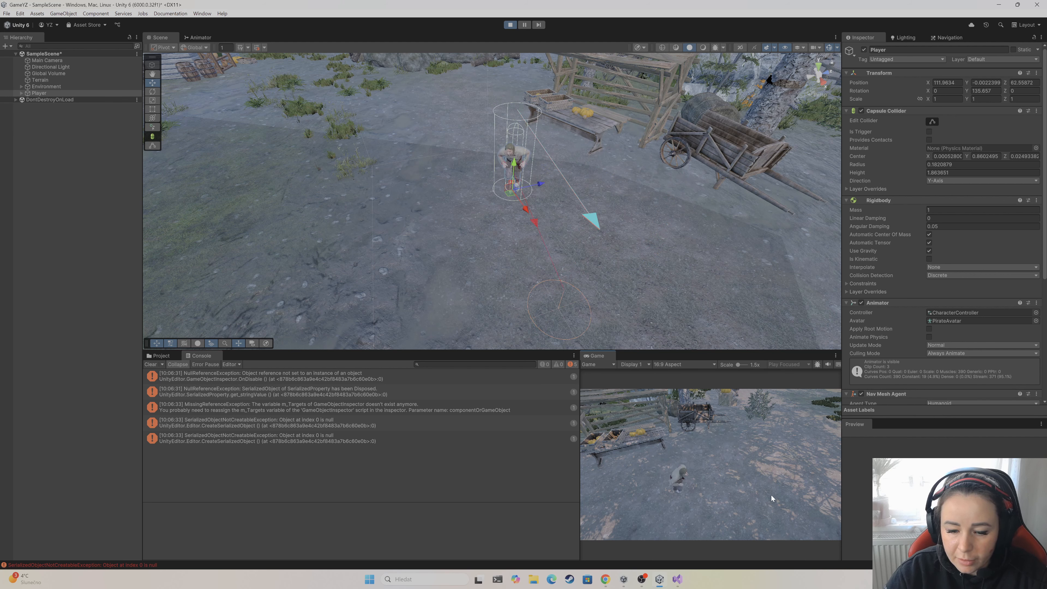
click(771, 438)
click(798, 423)
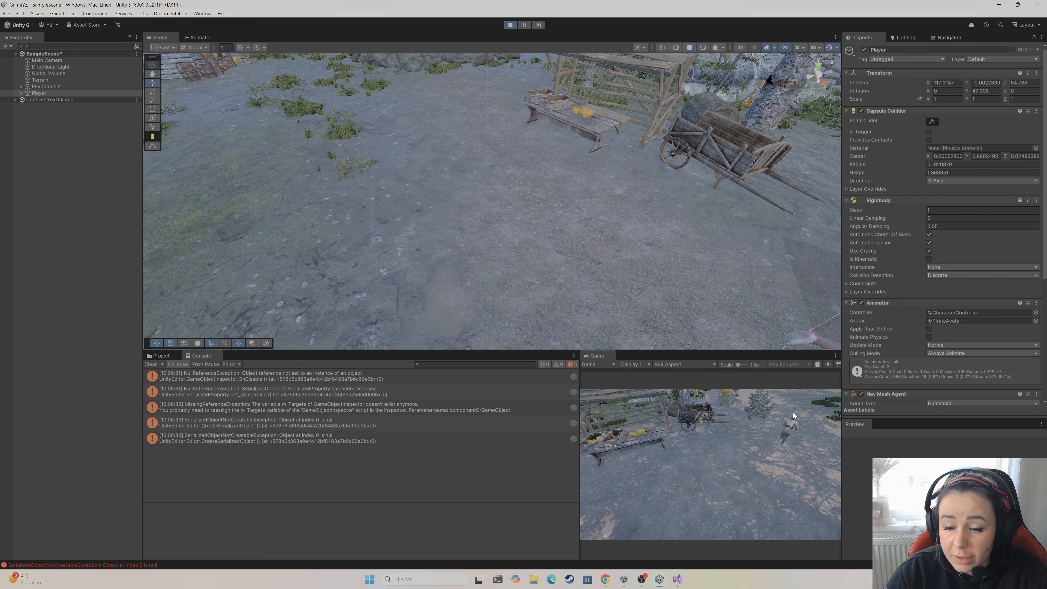
click(743, 449)
click(681, 466)
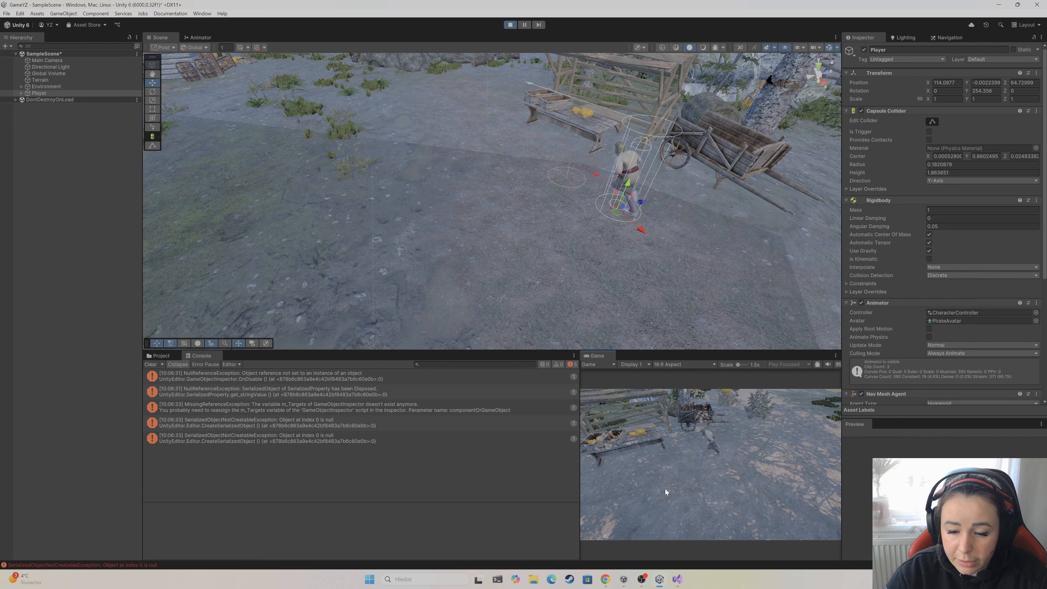
click(786, 519)
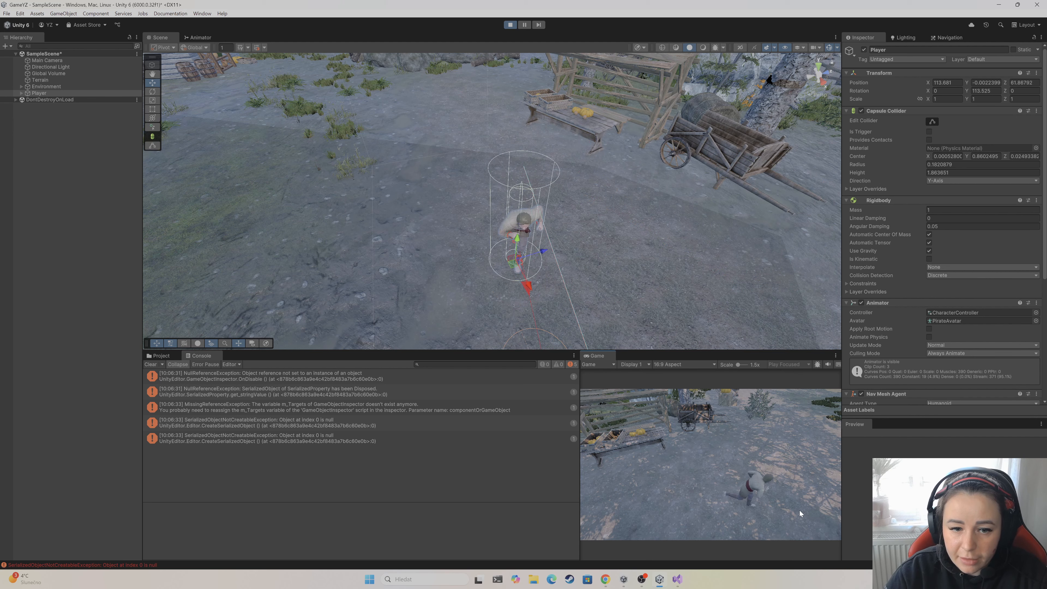
click(798, 445)
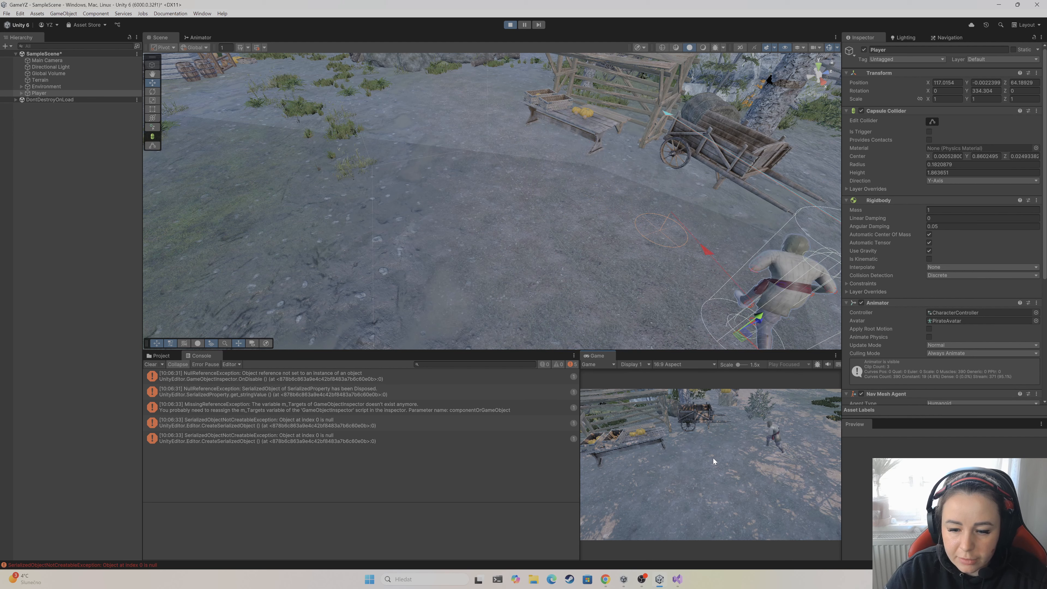
click(638, 480)
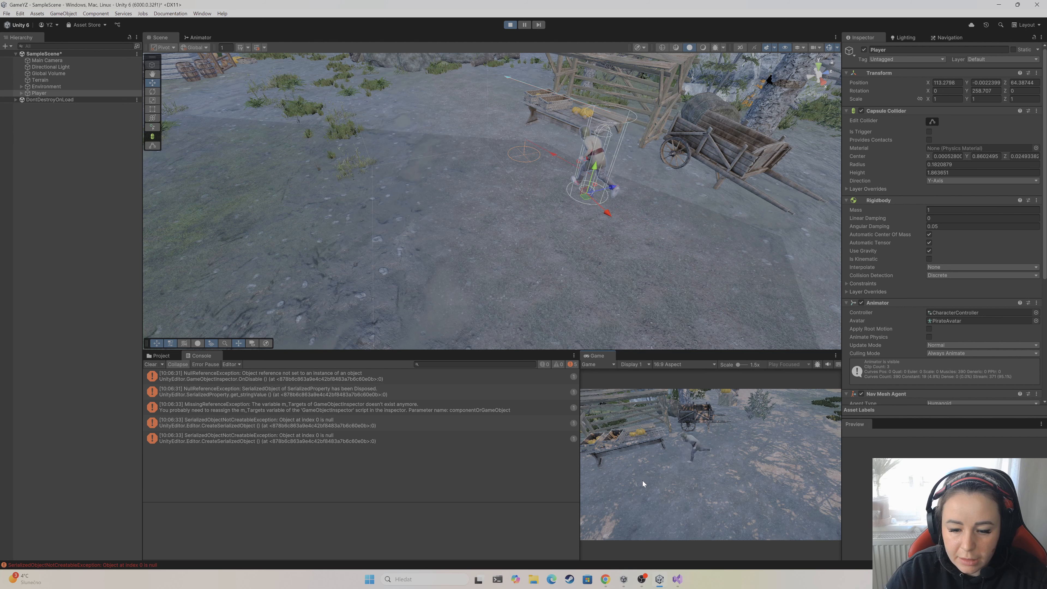
click(696, 512)
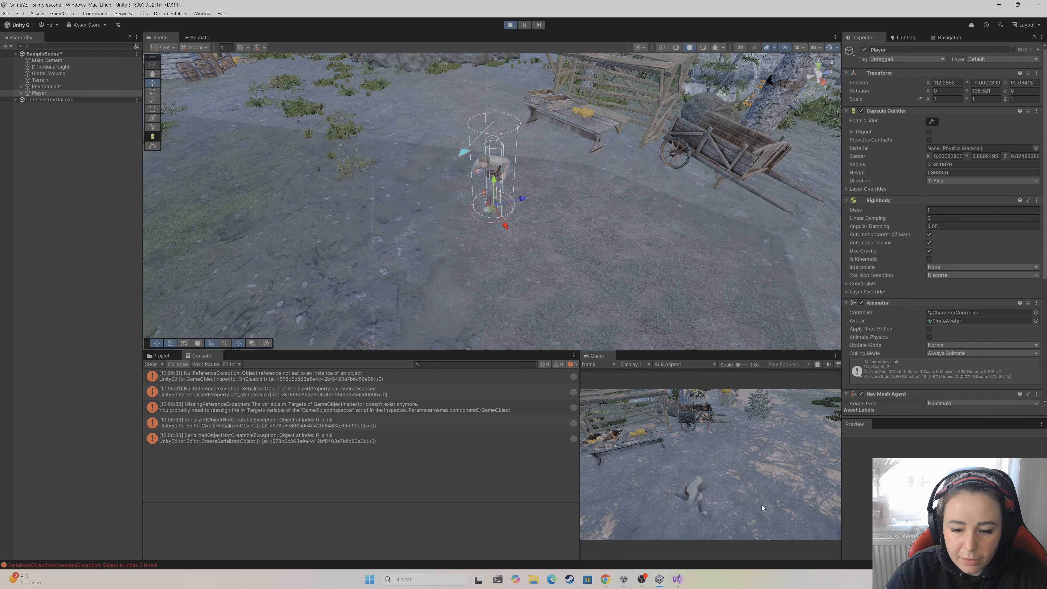
click(793, 415)
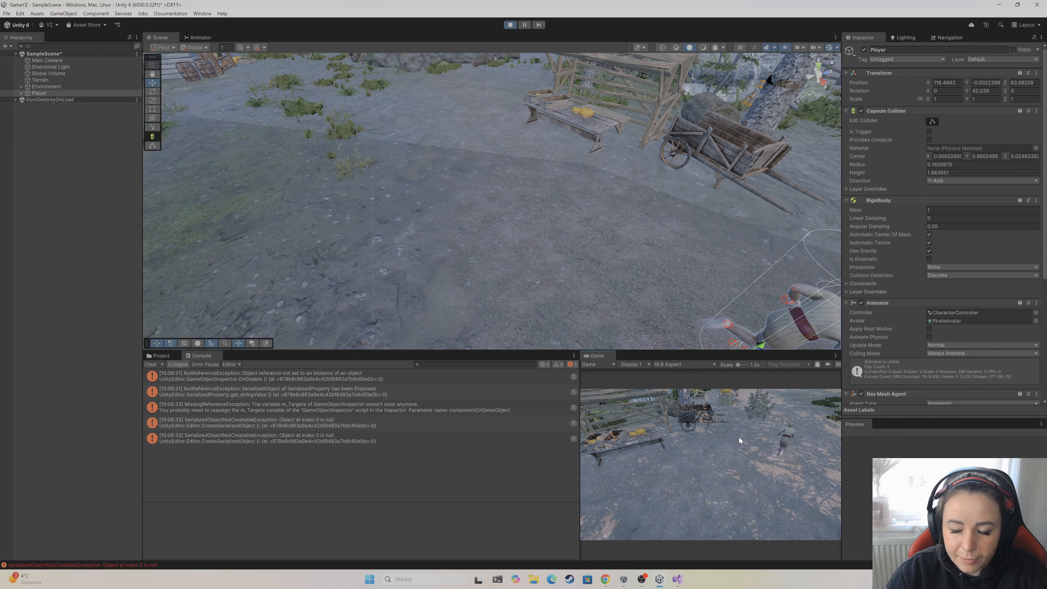
click(730, 426)
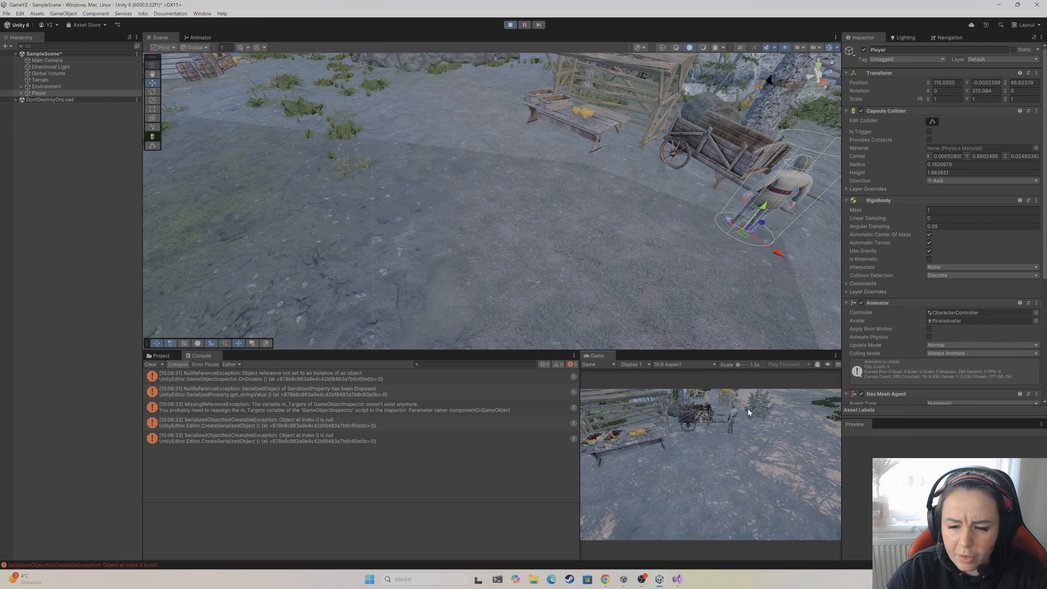